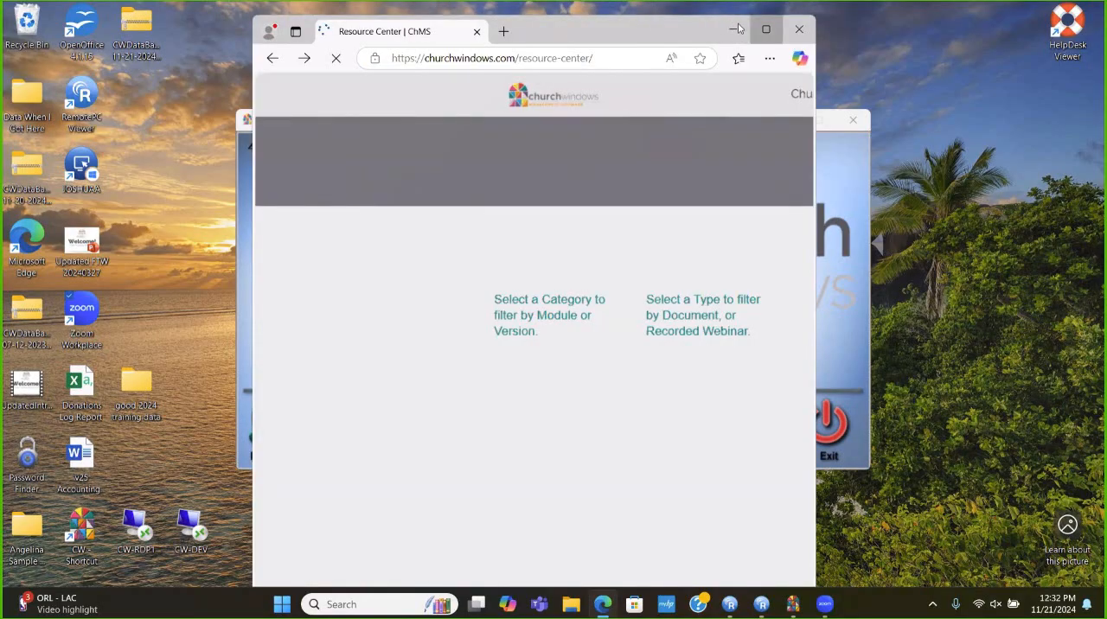
- Maximize the browser window and open the Church Windows Resource Center page
{"action": "left_click", "coordinate": [763, 28]}
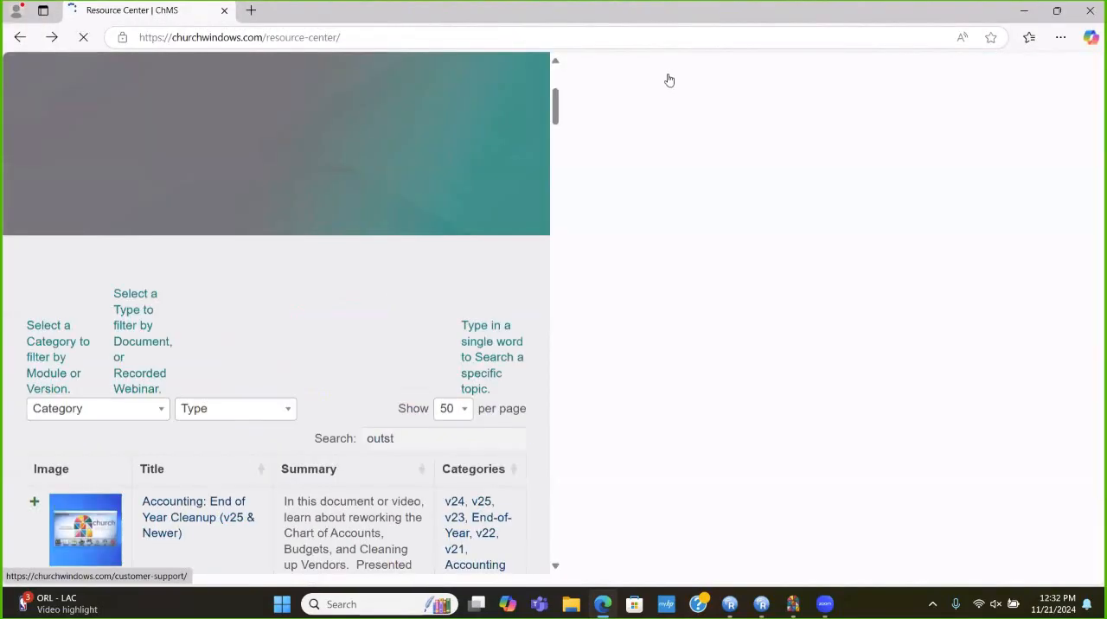
{"action": "mouse_move", "coordinate": [641, 83]}
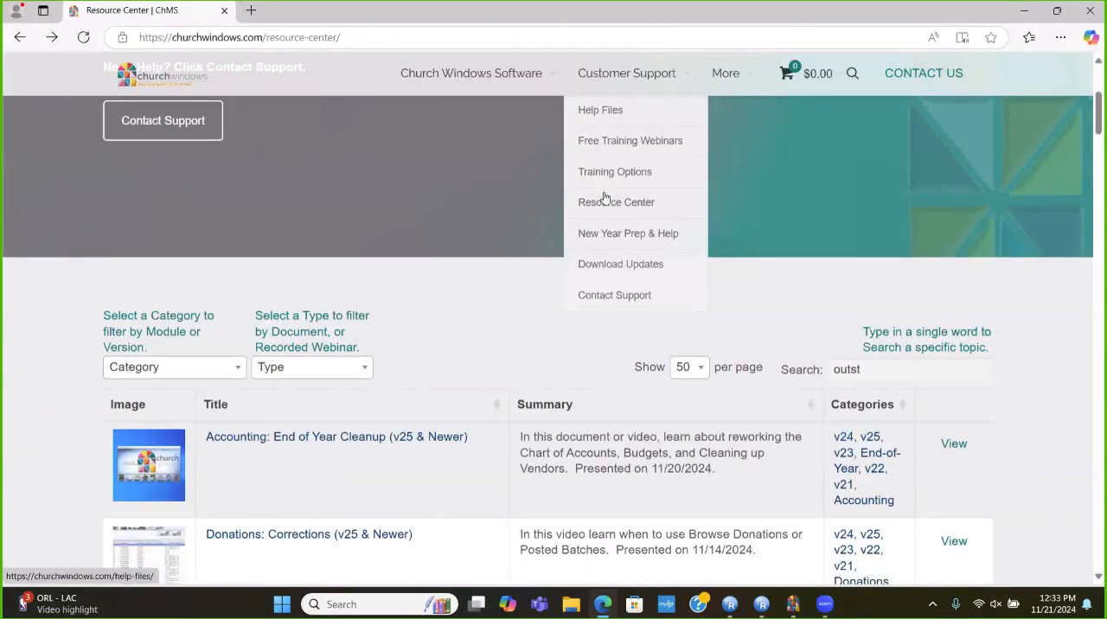
{"action": "left_click", "coordinate": [604, 211]}
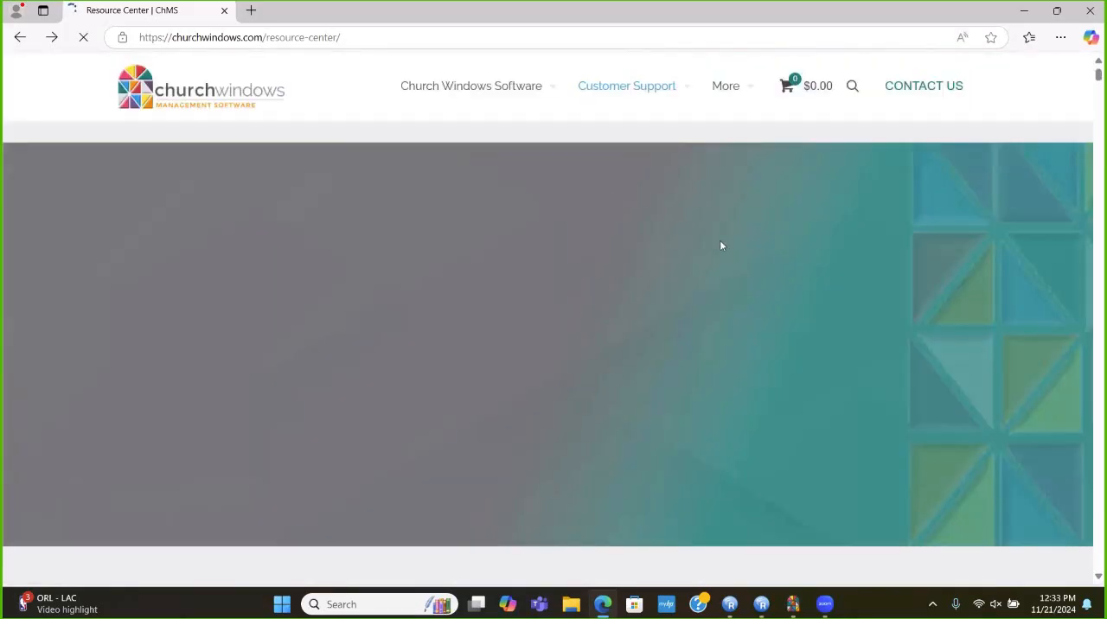
- Search the Resource Center for "outst" and open the article "Accounting: Review Outstanding Bills & Vendors with a Balance (v25 & Newer)"
{"action": "scroll", "coordinate": [722, 246], "scroll_direction": "down", "scroll_amount": 2}
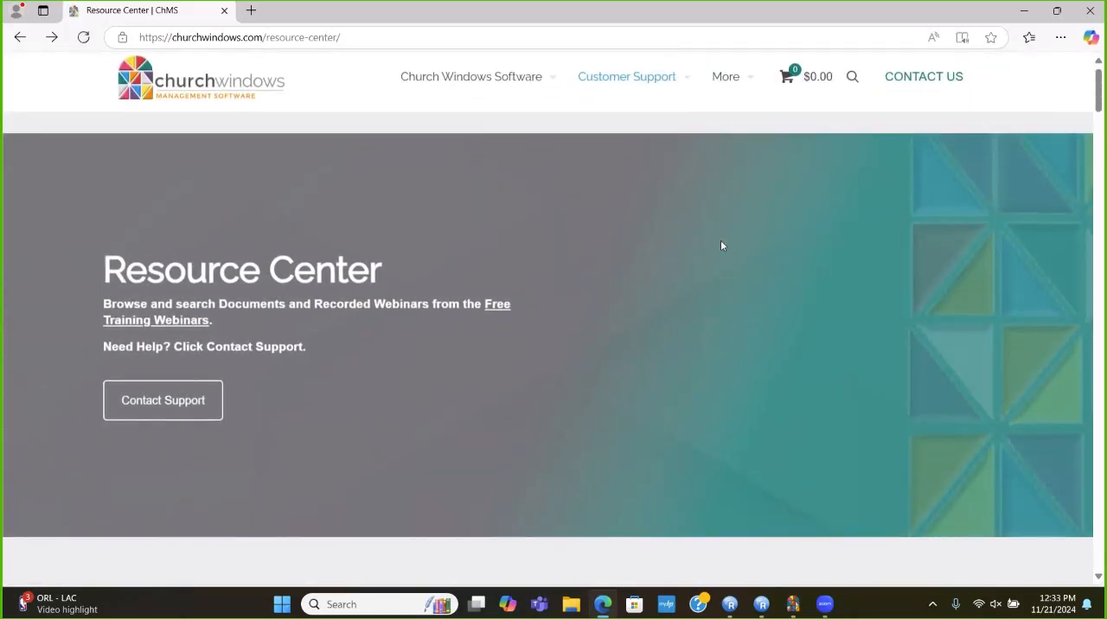
{"action": "scroll", "coordinate": [764, 251], "scroll_direction": "down", "scroll_amount": 2}
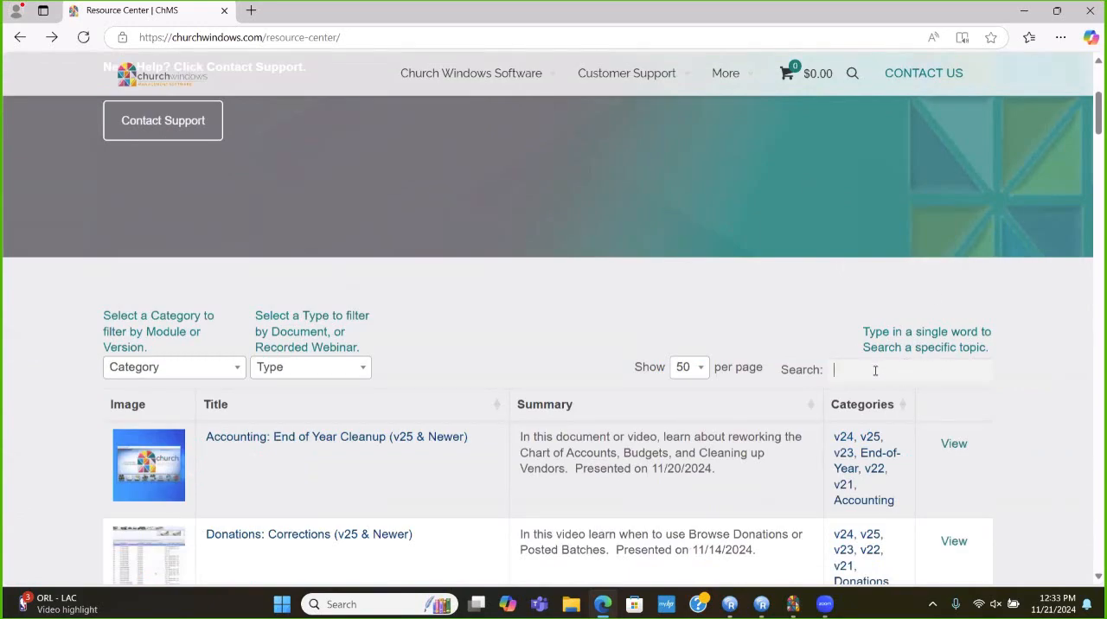
{"action": "left_click", "coordinate": [830, 375]}
{"action": "type", "text": "outst"}
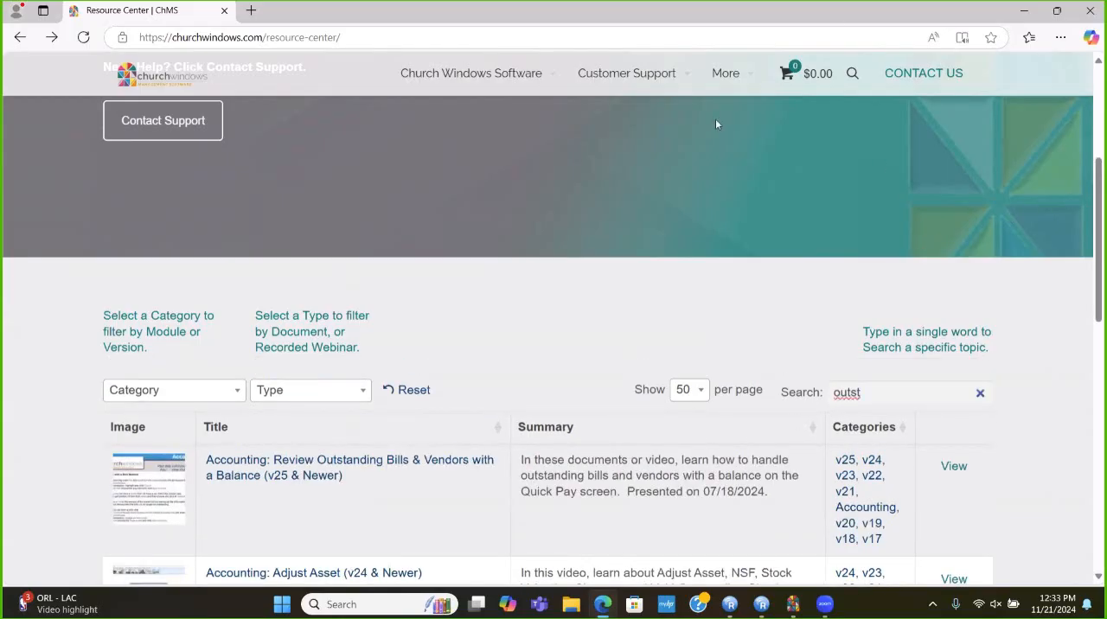
{"action": "scroll", "coordinate": [667, 127], "scroll_direction": "down", "scroll_amount": 3}
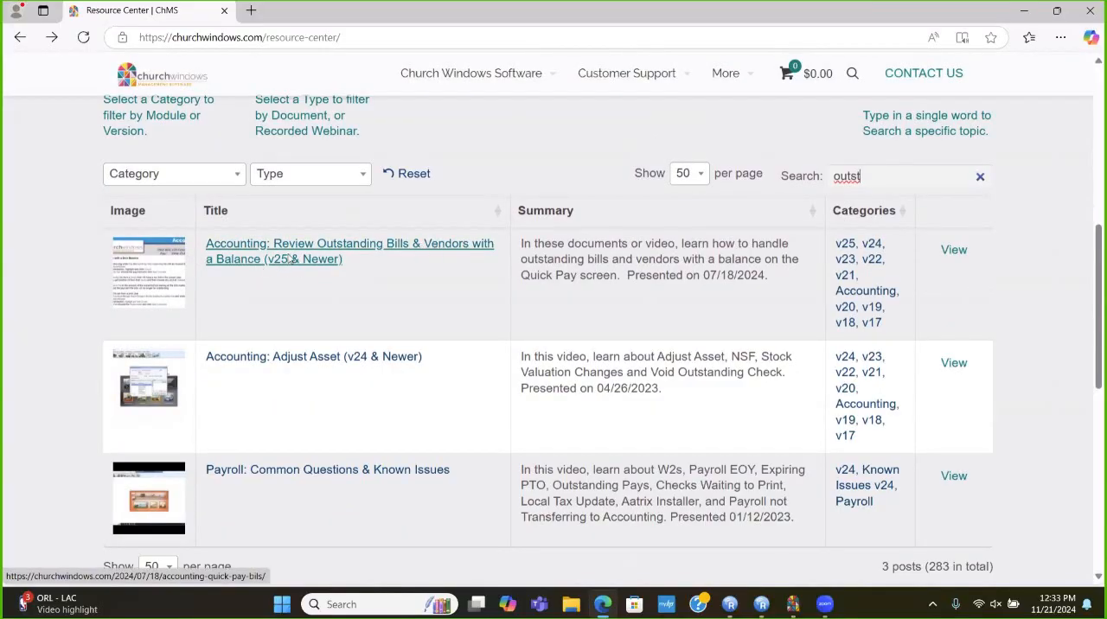
{"action": "left_click", "coordinate": [313, 253]}
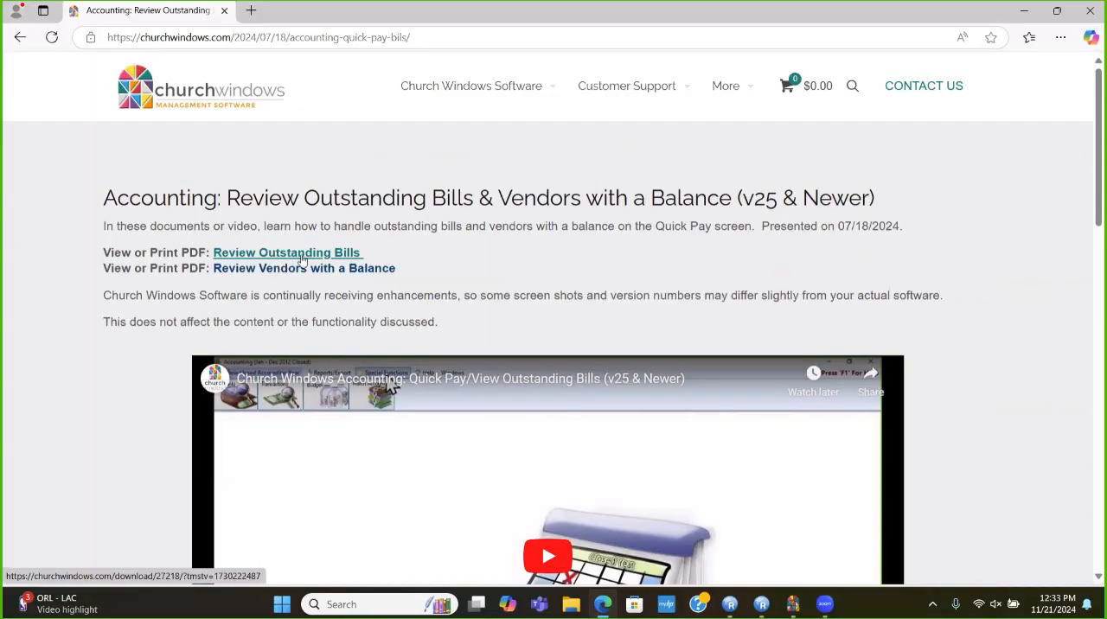
- Open the article's Review Outstanding Bills PDF, read through its instructions and close it
{"action": "left_click", "coordinate": [304, 259]}
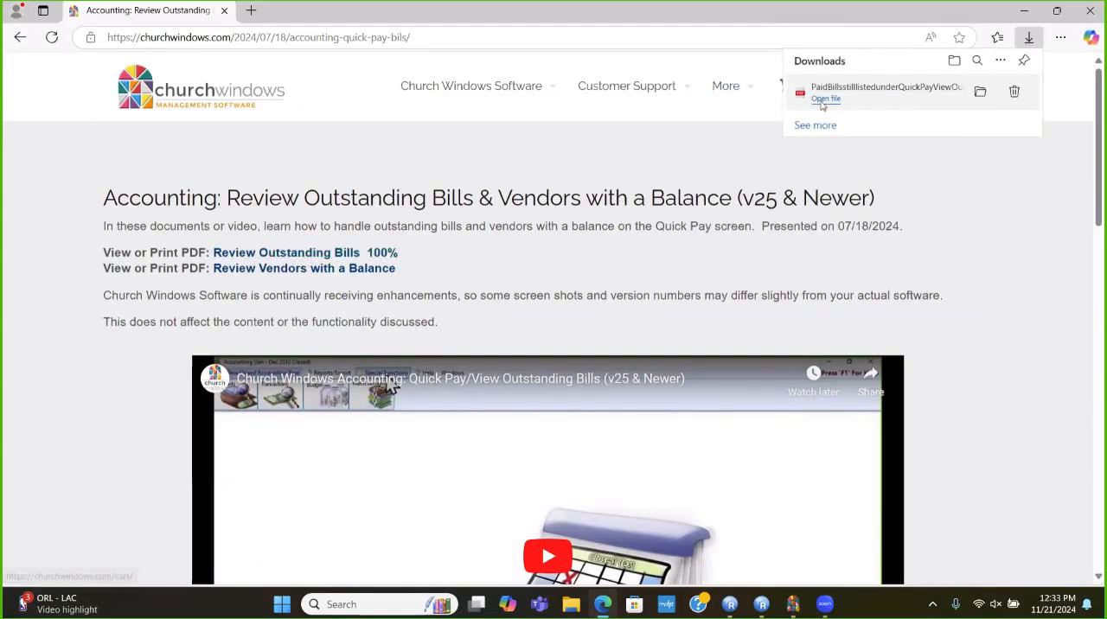
{"action": "left_click", "coordinate": [825, 99]}
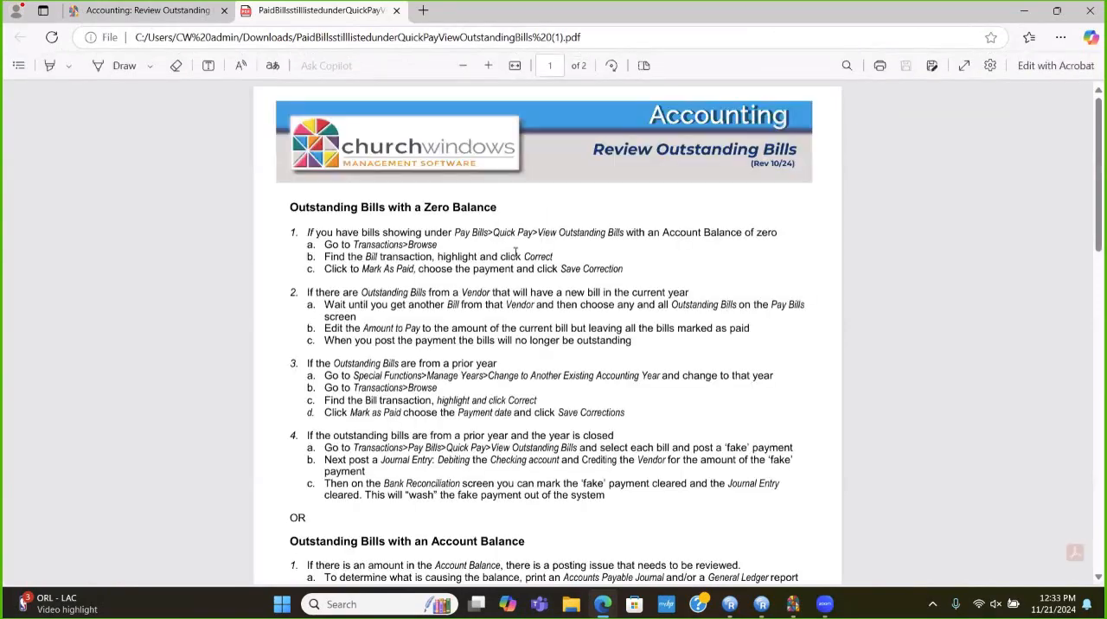
{"action": "scroll", "coordinate": [515, 253], "scroll_direction": "down", "scroll_amount": 3}
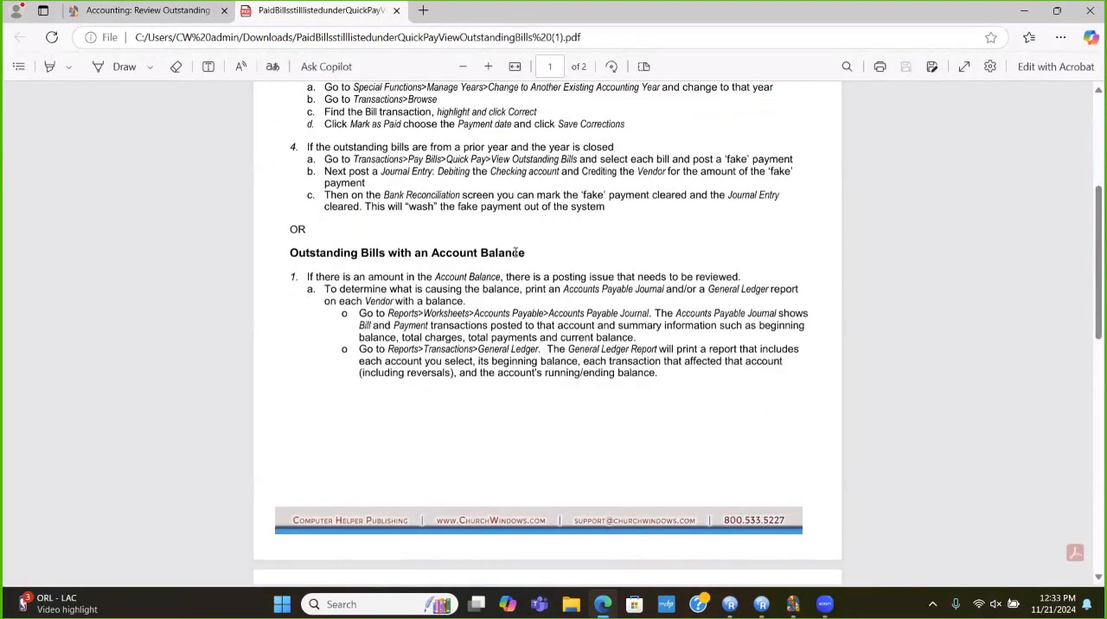
{"action": "left_click", "coordinate": [397, 12]}
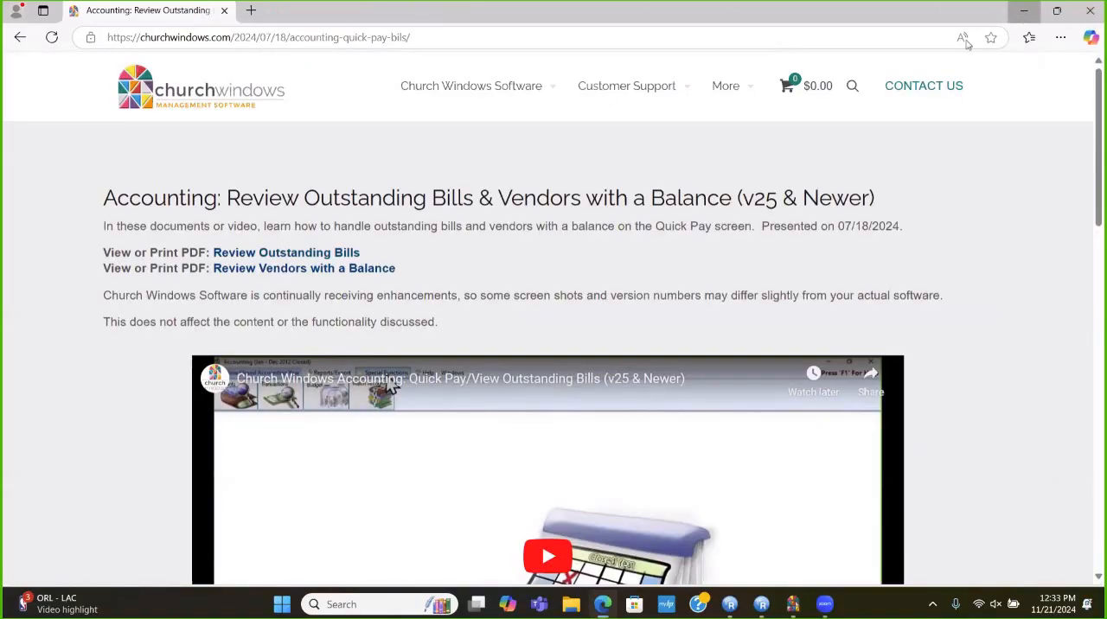
- Switch from the browser to Church Windows Software and open the Pay Bills window in the Accounting module
{"action": "key", "text": "super+Down"}
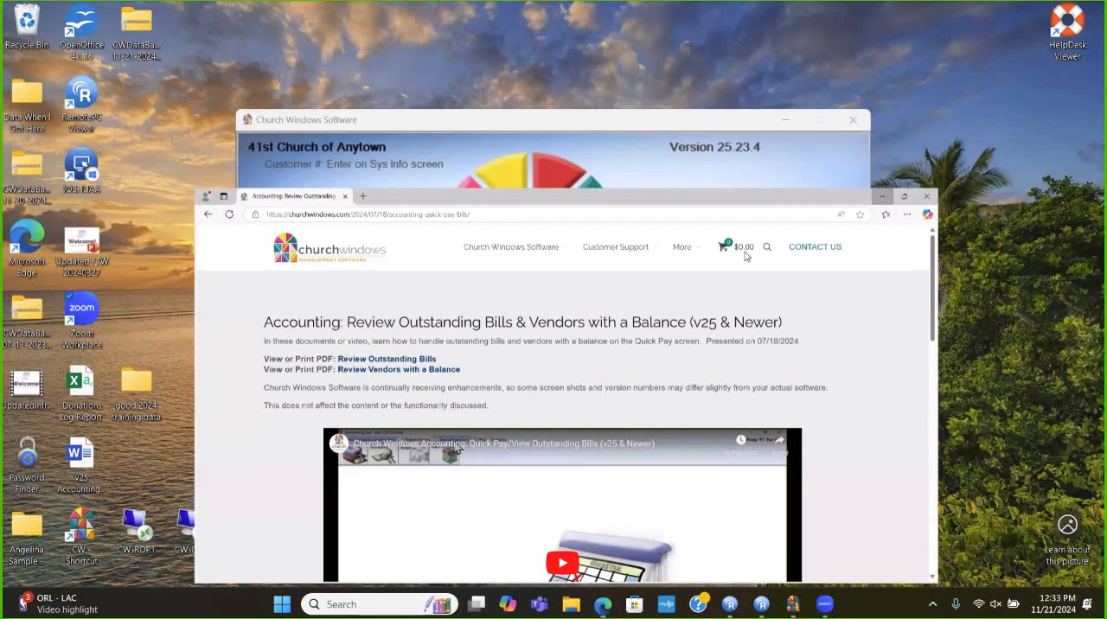
{"action": "key", "text": "super+Down"}
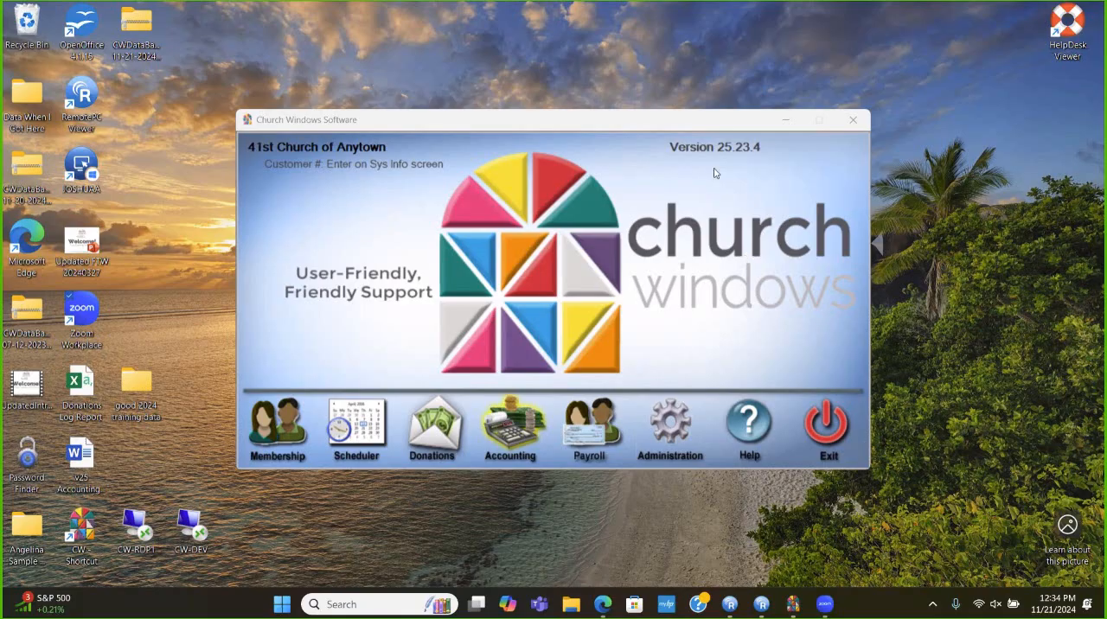
{"action": "left_click", "coordinate": [511, 434]}
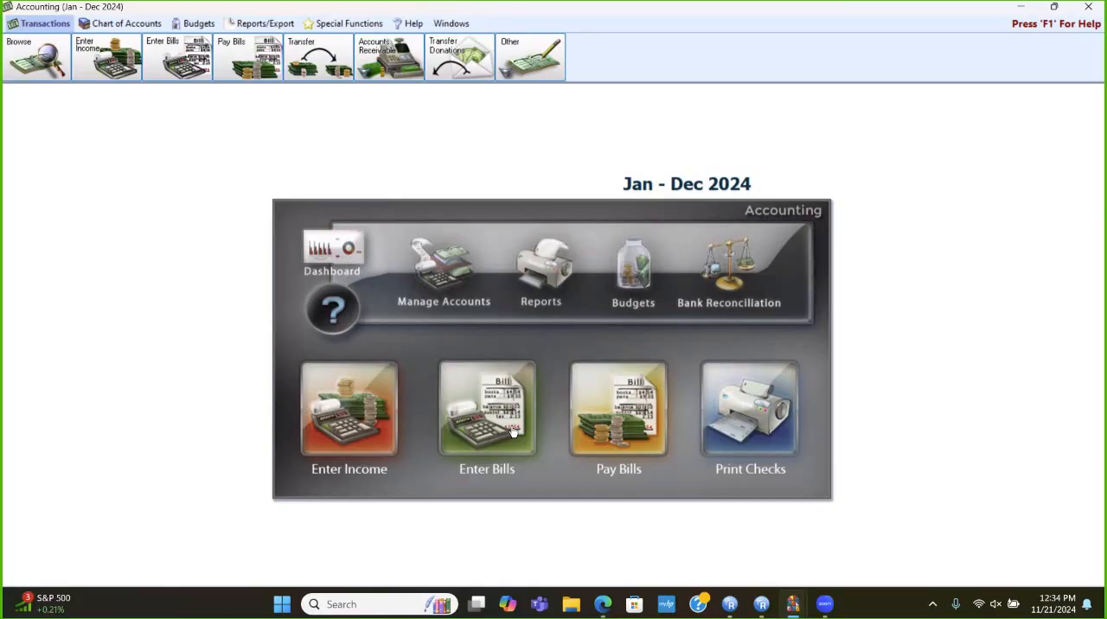
{"action": "left_click", "coordinate": [626, 416]}
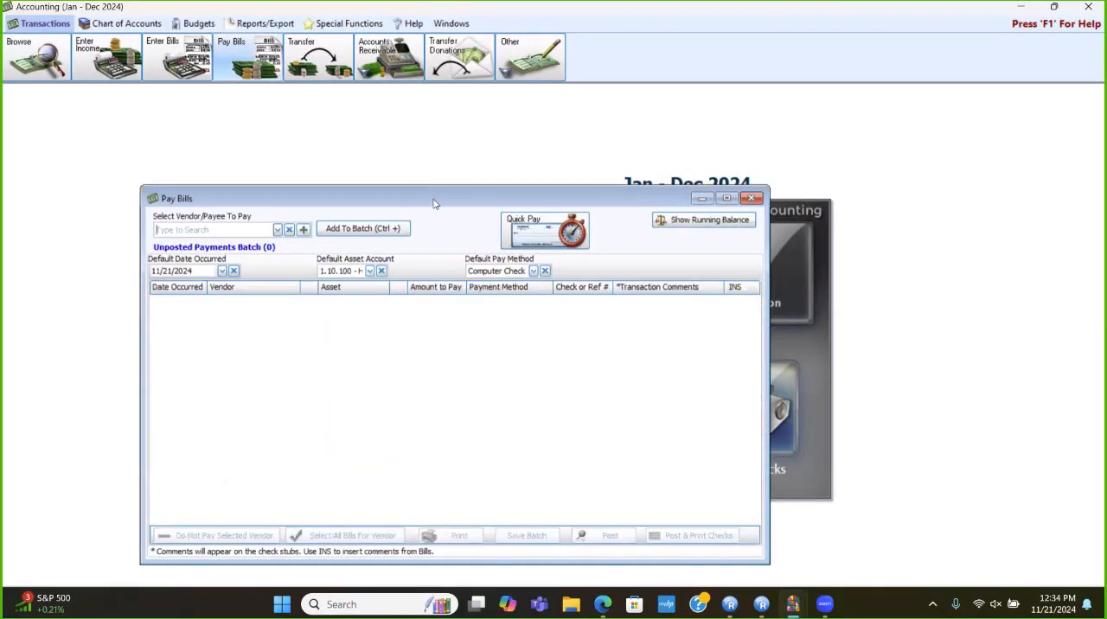
{"action": "left_click_drag", "start_coordinate": [434, 200], "coordinate": [484, 166]}
- Use Quick Pay to view the list of outstanding bills
{"action": "left_click", "coordinate": [585, 194]}
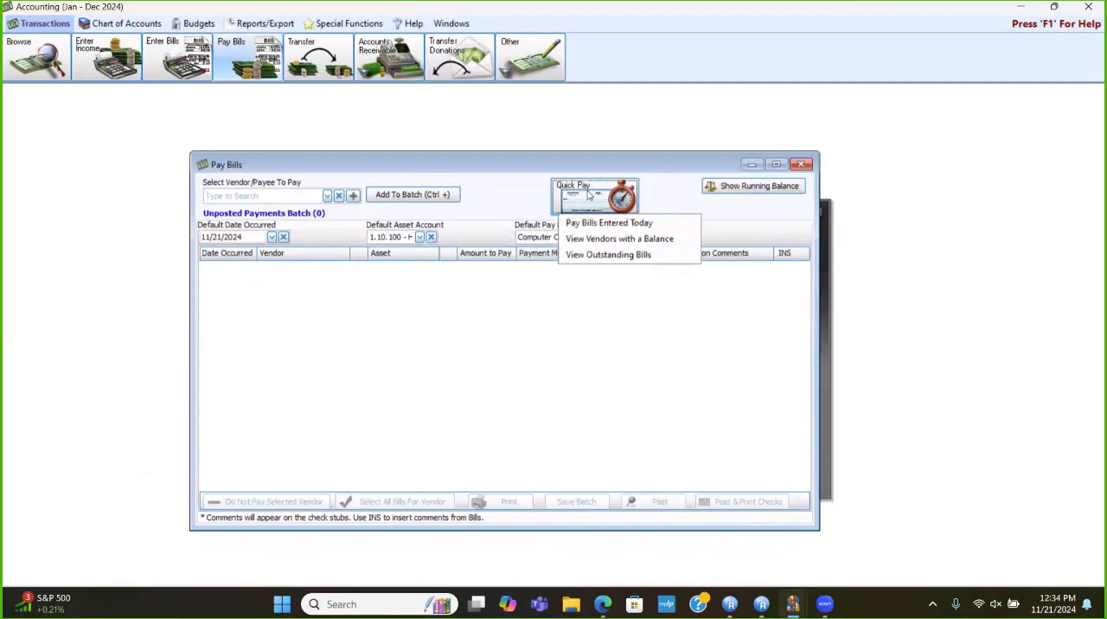
{"action": "left_click", "coordinate": [593, 255]}
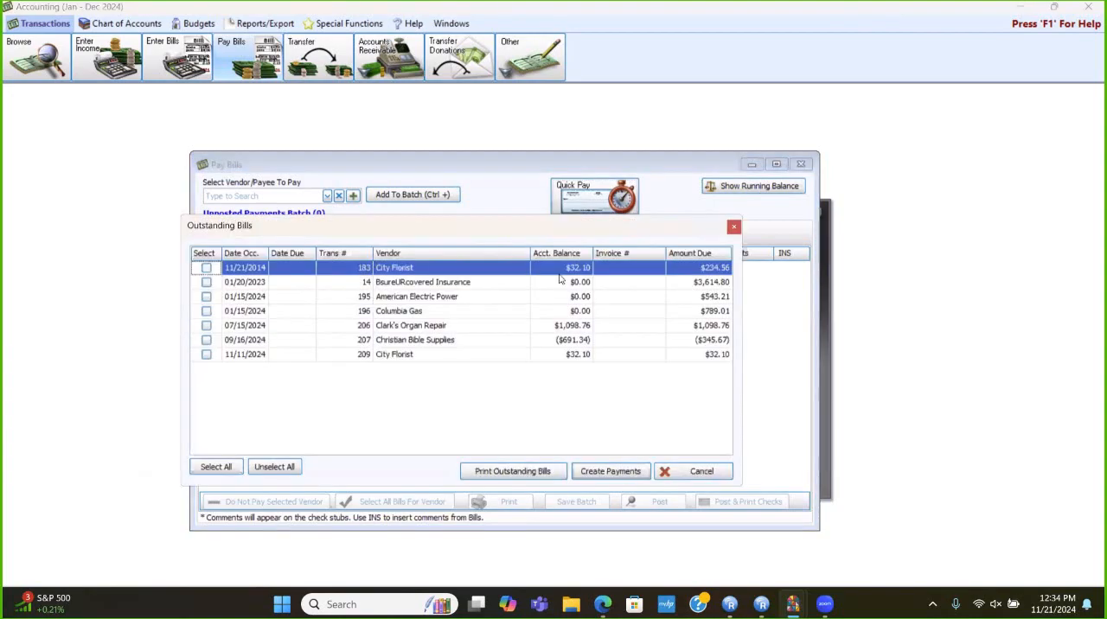
{"action": "left_click_drag", "start_coordinate": [497, 239], "coordinate": [528, 191]}
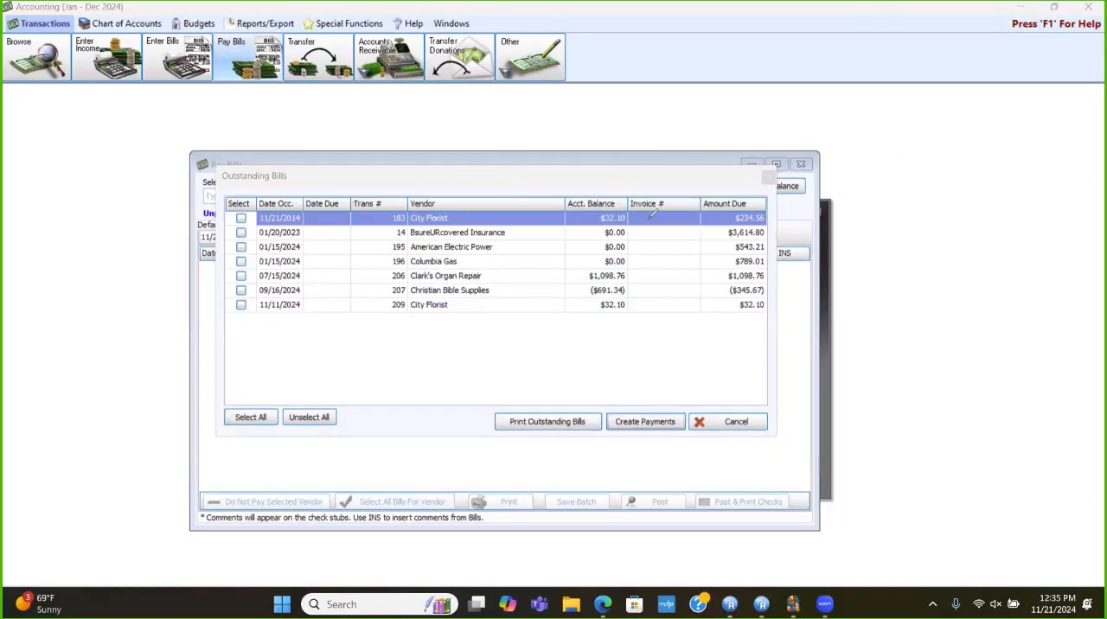
{"action": "mouse_move", "coordinate": [546, 186]}
{"action": "left_mouse_down"}
{"action": "mouse_move", "coordinate": [623, 176]}
{"action": "mouse_move", "coordinate": [633, 318]}
{"action": "mouse_move", "coordinate": [584, 327]}
{"action": "mouse_move", "coordinate": [570, 253]}
{"action": "mouse_move", "coordinate": [577, 177]}
{"action": "left_mouse_up"}
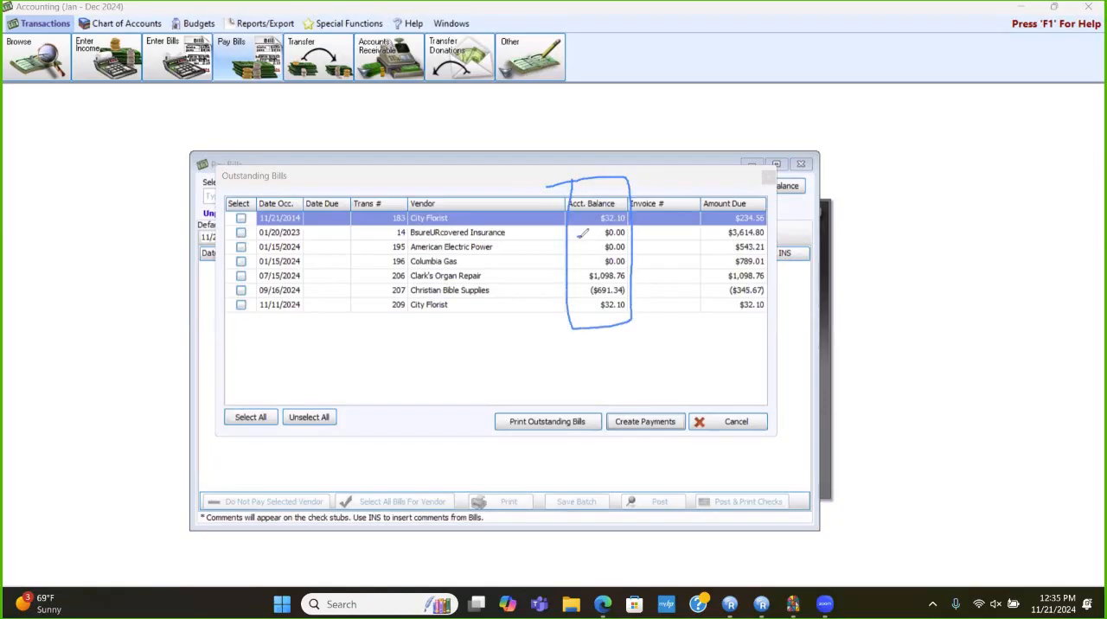
{"action": "left_click_drag", "start_coordinate": [576, 235], "coordinate": [589, 235]}
{"action": "left_click_drag", "start_coordinate": [572, 248], "coordinate": [586, 262]}
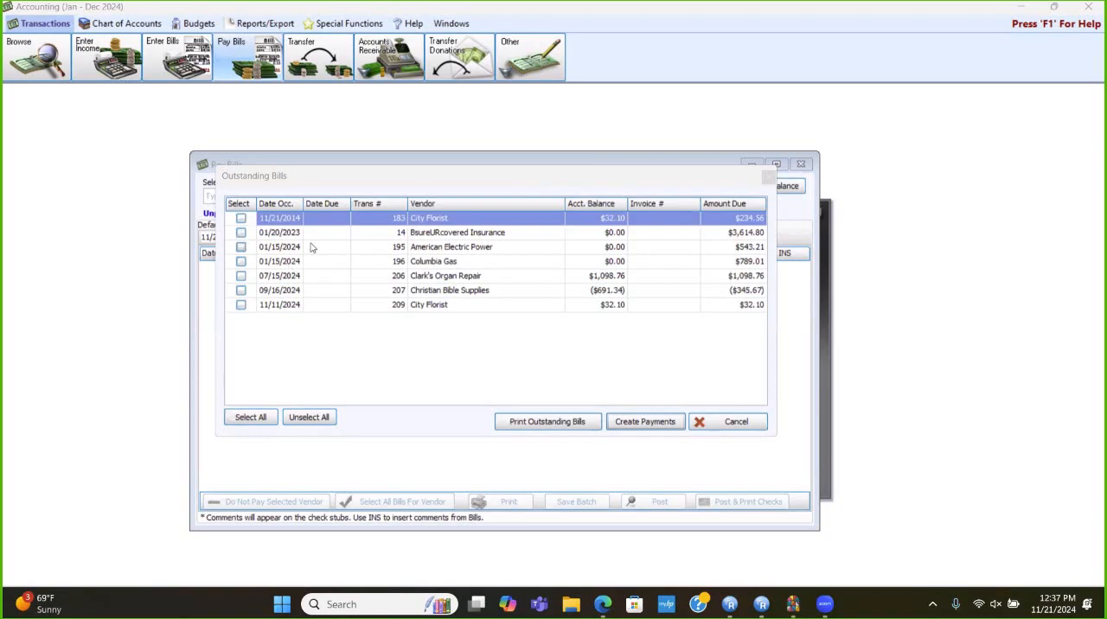
- Create a payment for the outstanding American Electric Power bill
{"action": "left_click", "coordinate": [241, 247]}
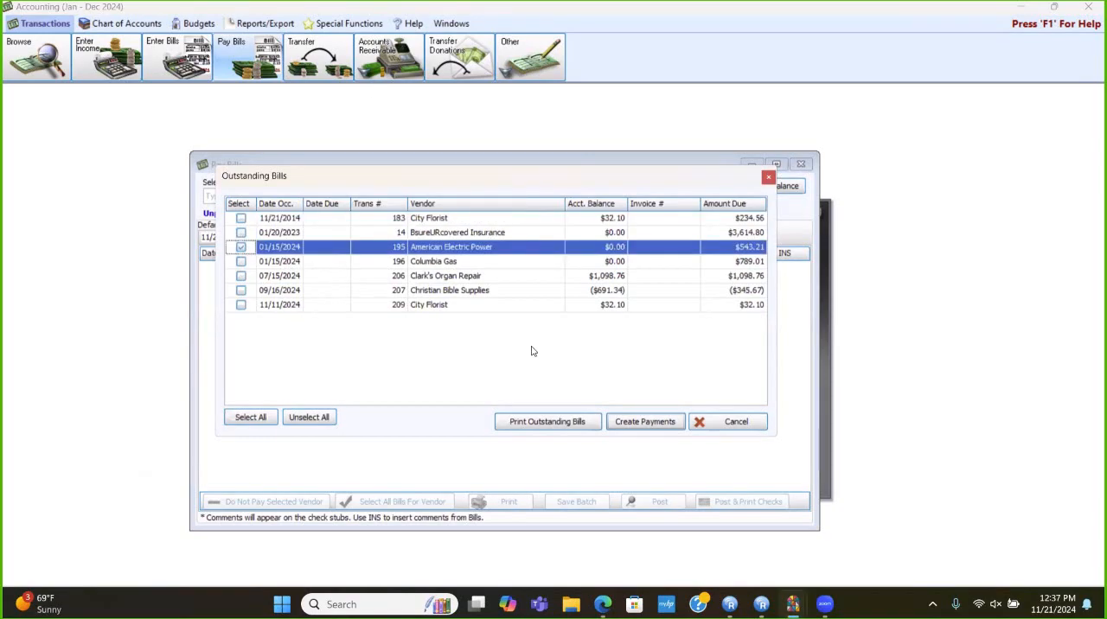
{"action": "left_click", "coordinate": [645, 421]}
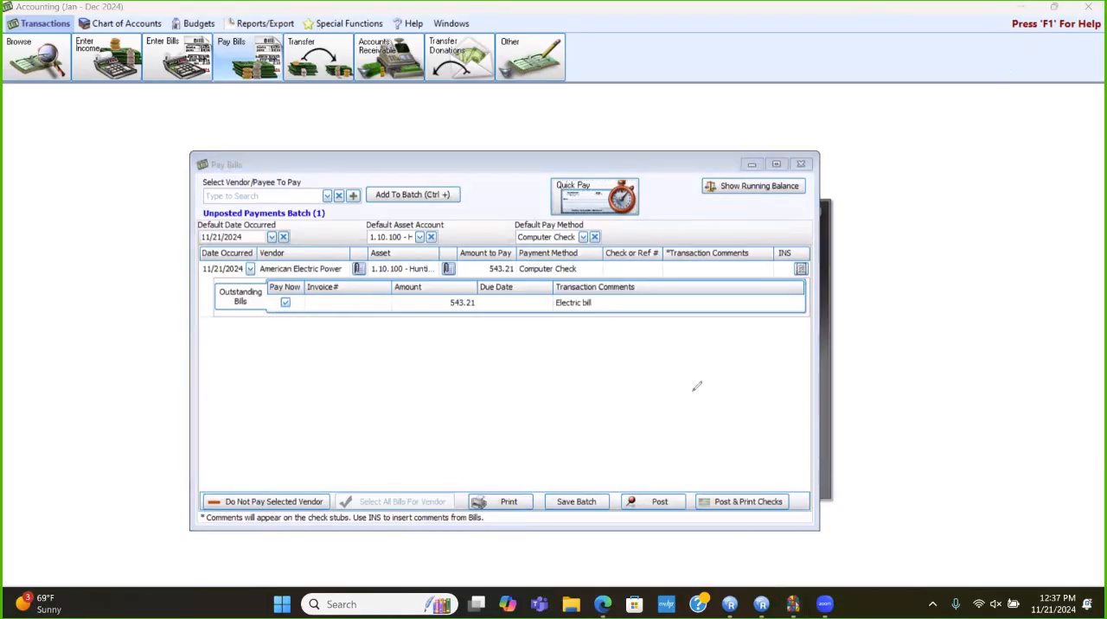
{"action": "mouse_move", "coordinate": [285, 301]}
{"action": "left_mouse_down"}
{"action": "mouse_move", "coordinate": [275, 280]}
{"action": "mouse_move", "coordinate": [297, 263]}
{"action": "mouse_move", "coordinate": [321, 296]}
{"action": "mouse_move", "coordinate": [275, 324]}
{"action": "mouse_move", "coordinate": [265, 287]}
{"action": "mouse_move", "coordinate": [273, 272]}
{"action": "left_mouse_up"}
{"action": "mouse_move", "coordinate": [291, 322]}
{"action": "left_mouse_down"}
{"action": "mouse_move", "coordinate": [280, 391]}
{"action": "mouse_move", "coordinate": [307, 333]}
{"action": "mouse_move", "coordinate": [263, 331]}
{"action": "left_mouse_up"}
- Remove the American Electric Power payment from the unposted batch and confirm not paying that vendor
{"action": "left_click", "coordinate": [608, 212]}
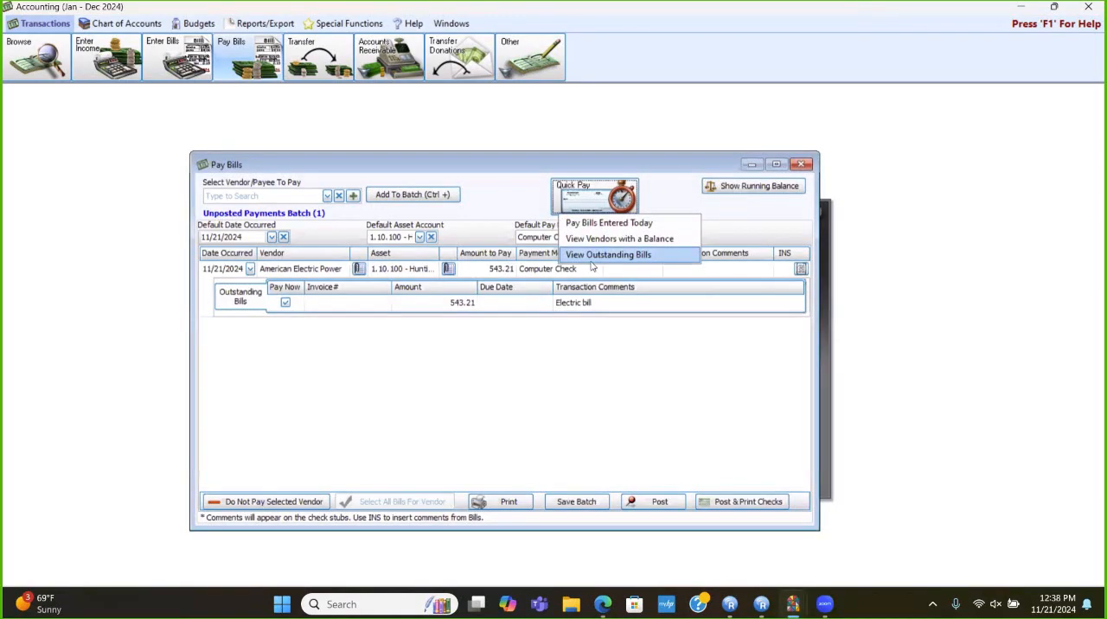
{"action": "left_click", "coordinate": [482, 181]}
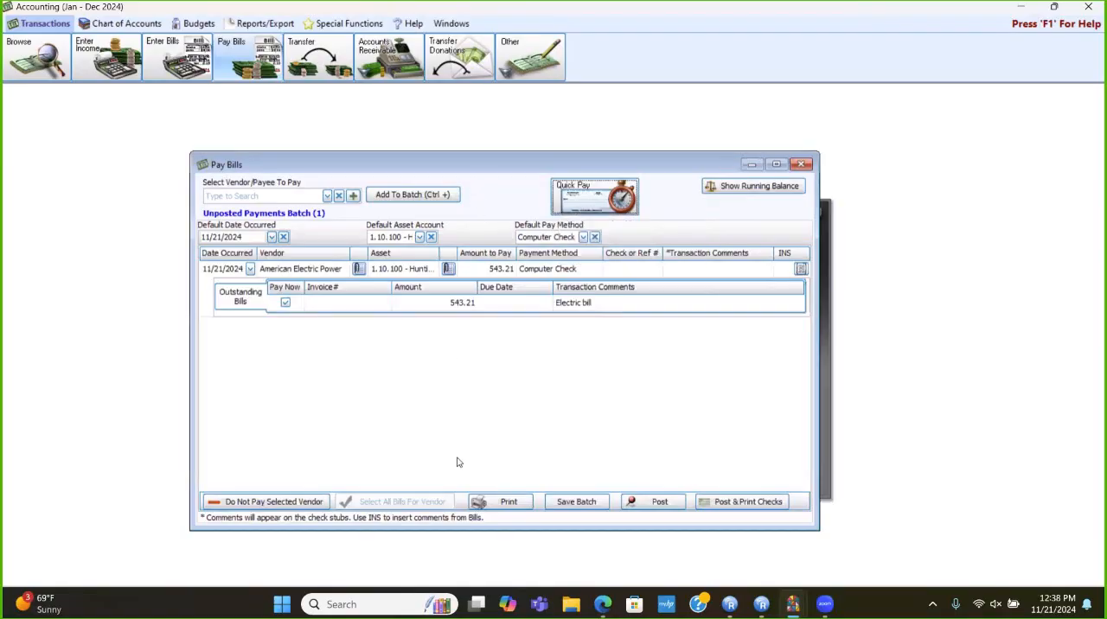
{"action": "left_click", "coordinate": [276, 500]}
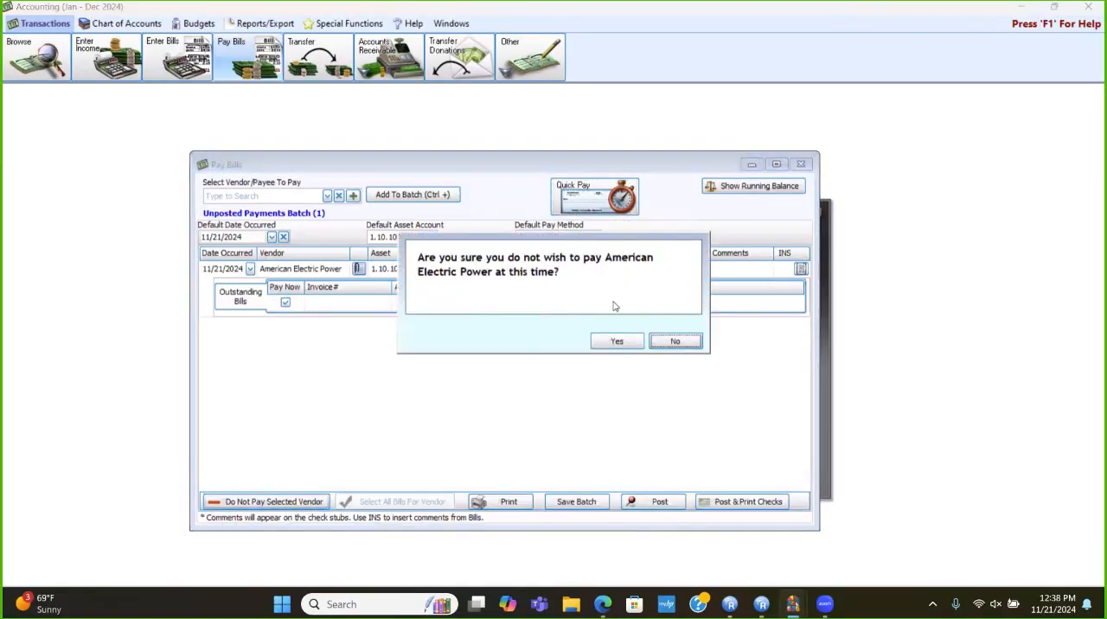
{"action": "left_click", "coordinate": [617, 342]}
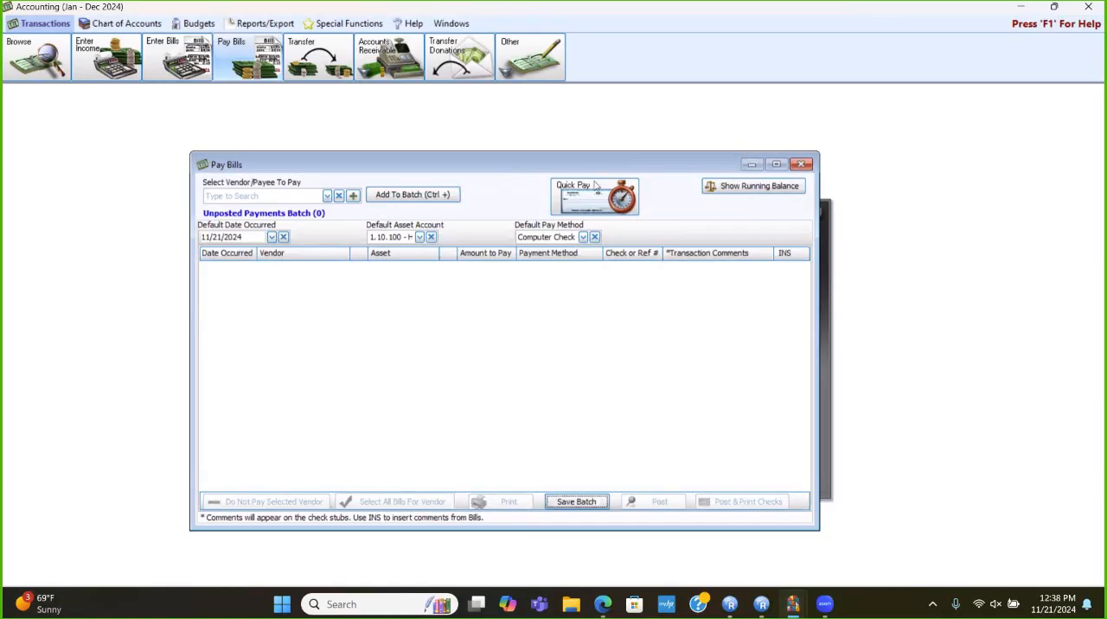
- Check the outstanding bills list through Quick Pay again, then close it and the Pay Bills window
{"action": "left_click", "coordinate": [609, 205]}
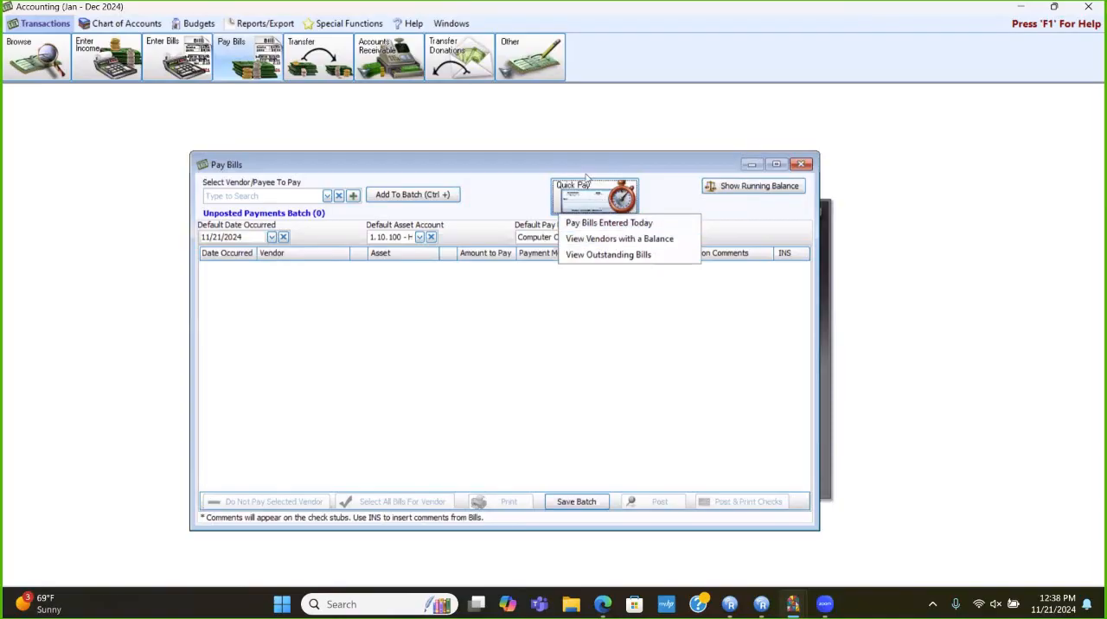
{"action": "left_click", "coordinate": [605, 254]}
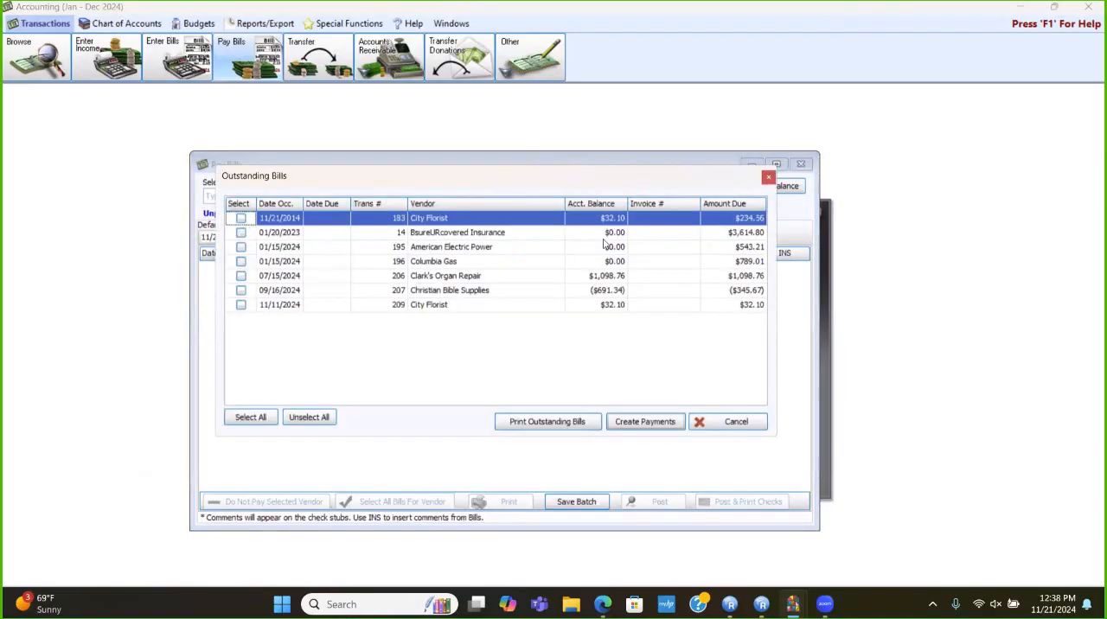
{"action": "left_click", "coordinate": [768, 177]}
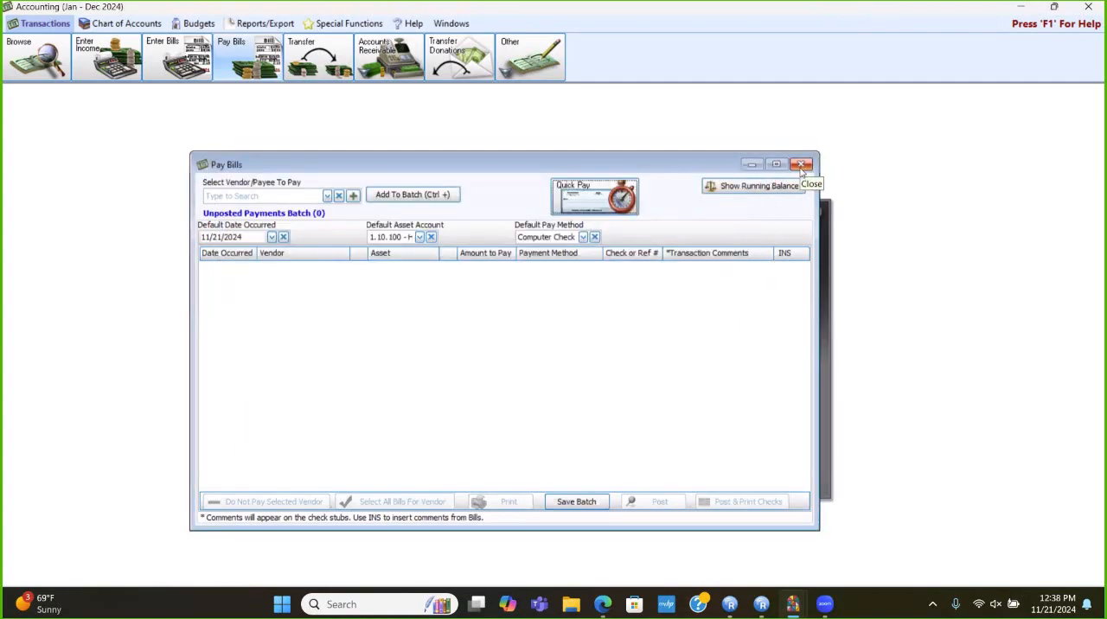
{"action": "left_click", "coordinate": [800, 164]}
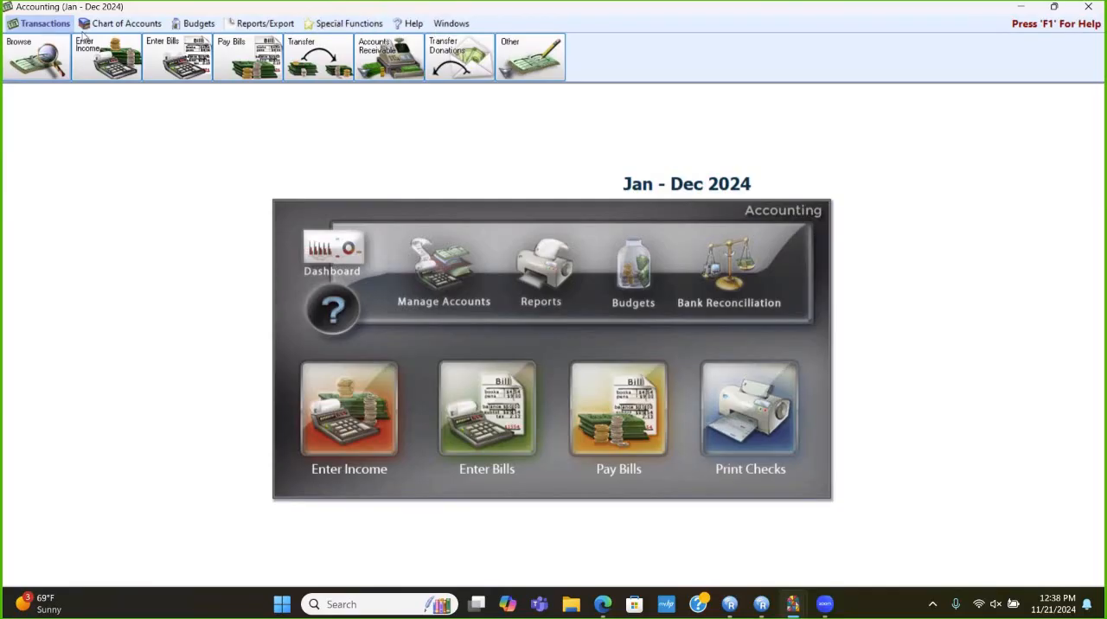
- Browse the 2024 transactions and filter them to BILL (Expense) transactions only, excluding paid ones
{"action": "left_click", "coordinate": [33, 48]}
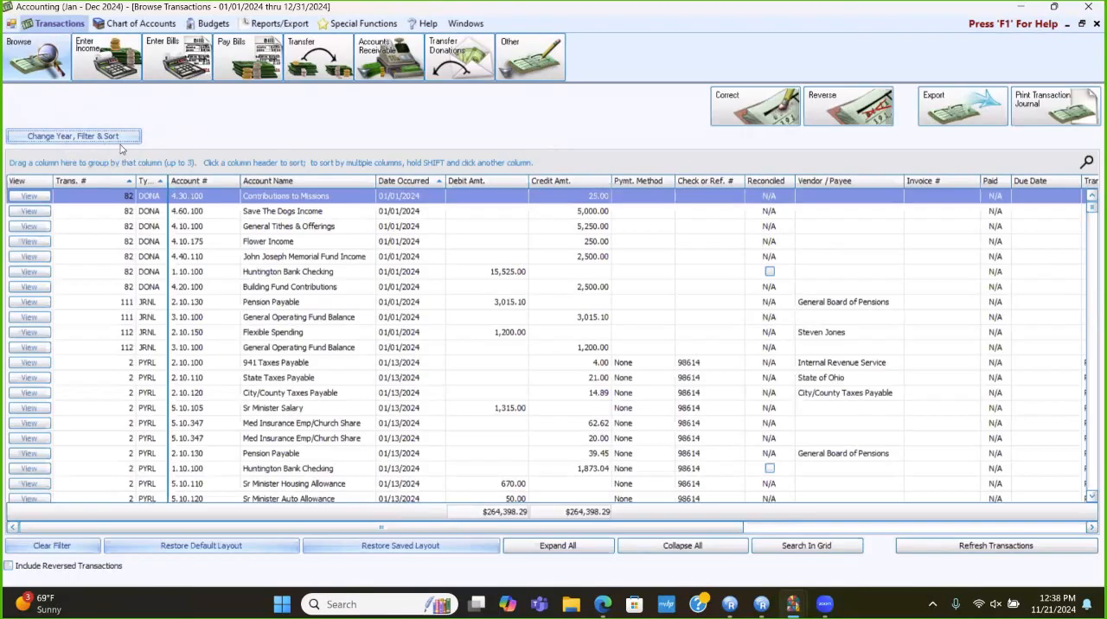
{"action": "left_click", "coordinate": [72, 138]}
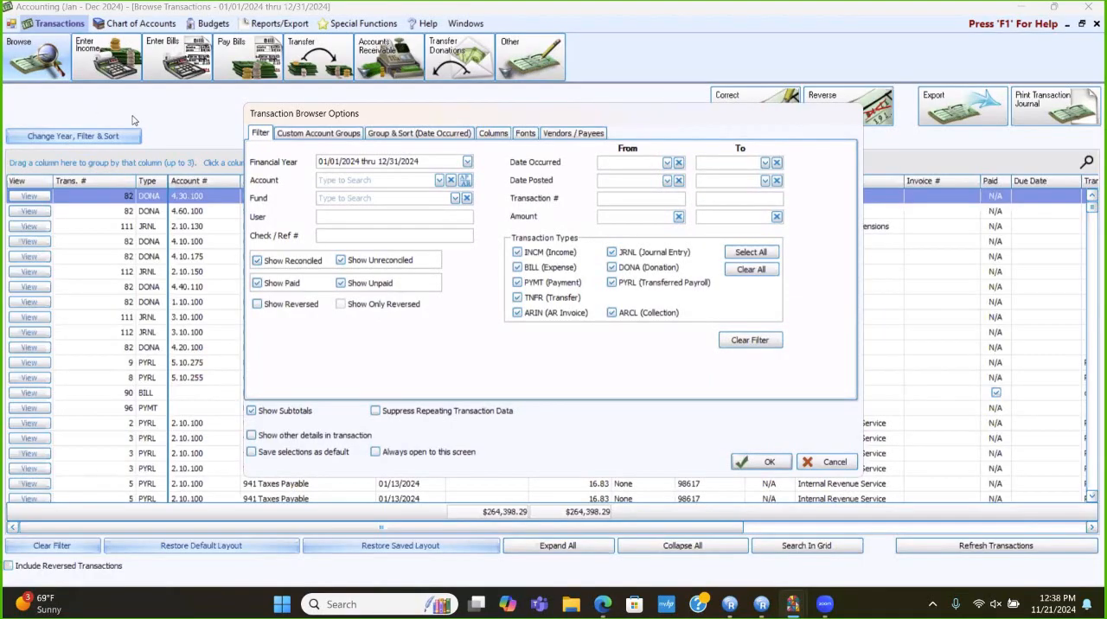
{"action": "left_click", "coordinate": [750, 272]}
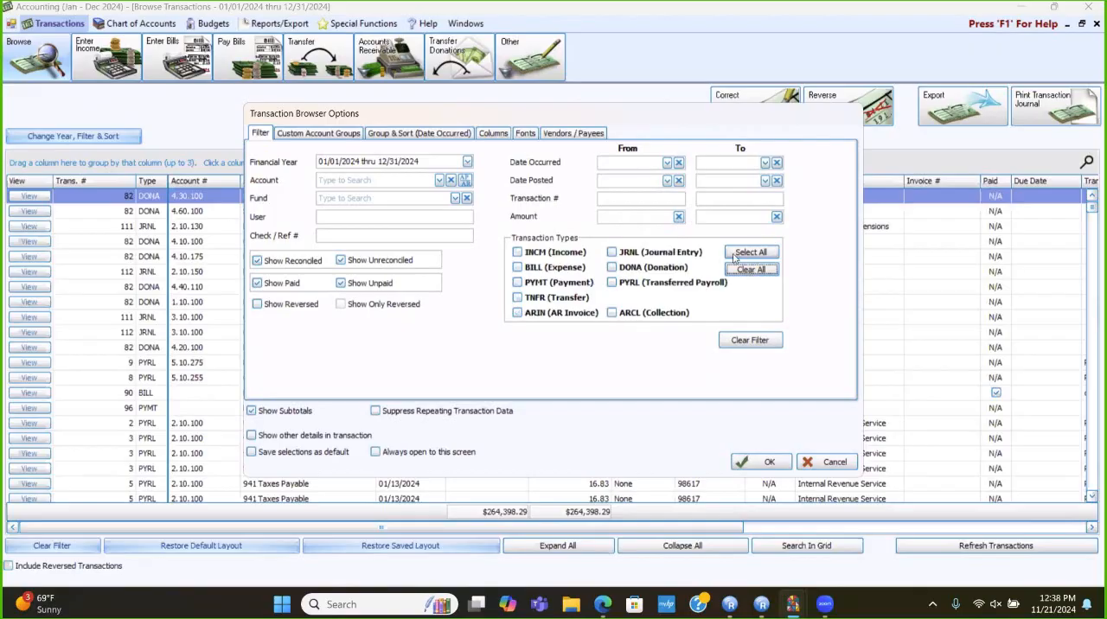
{"action": "left_click", "coordinate": [519, 272]}
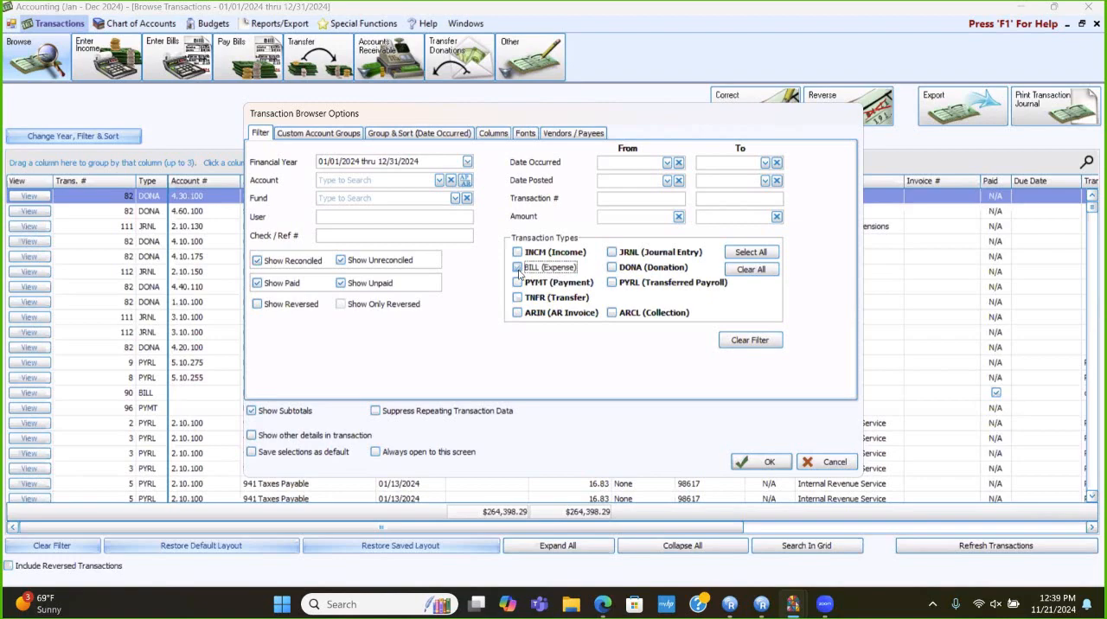
{"action": "left_click", "coordinate": [263, 289]}
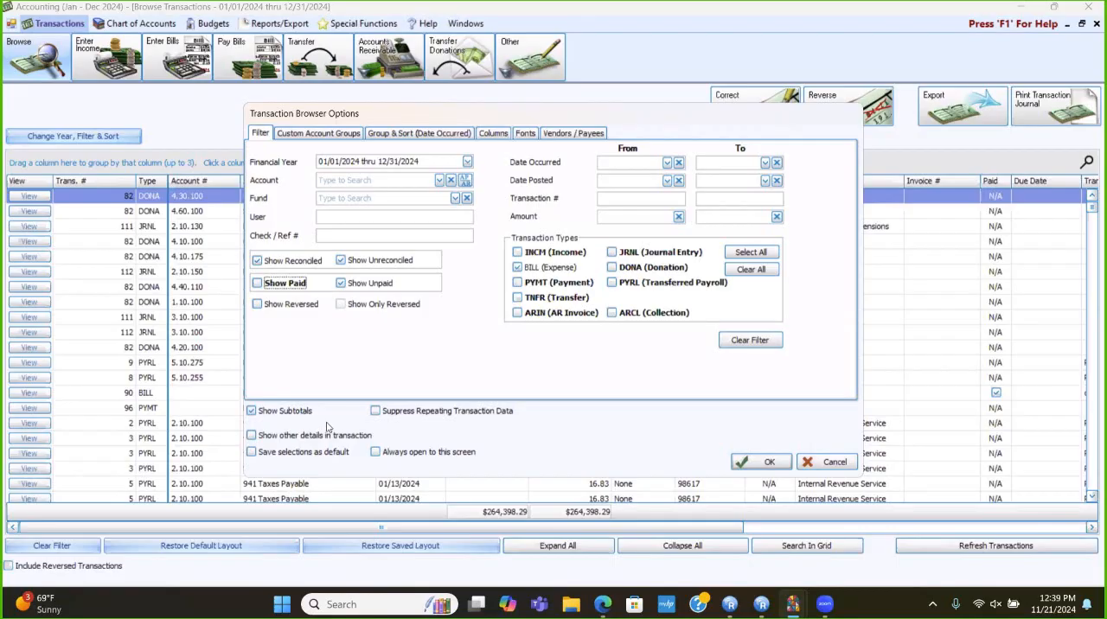
{"action": "left_click", "coordinate": [753, 467]}
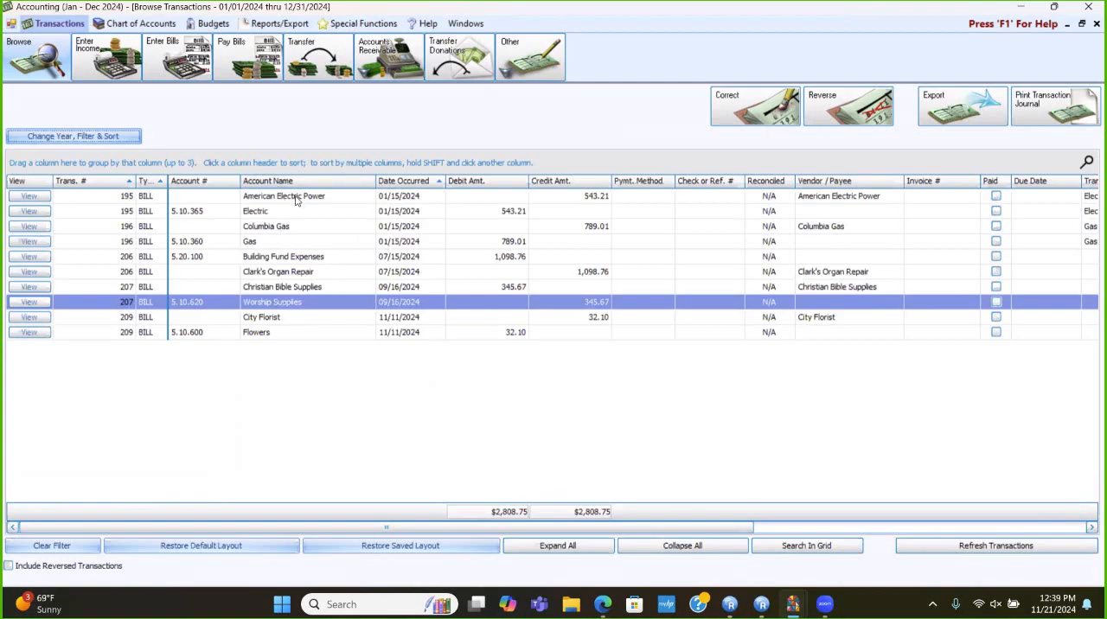
- Correct the American Electric Power bill by marking it as paid with the 01/15/2024 EFT payment of 543.21, and save the correction
{"action": "left_click", "coordinate": [396, 196]}
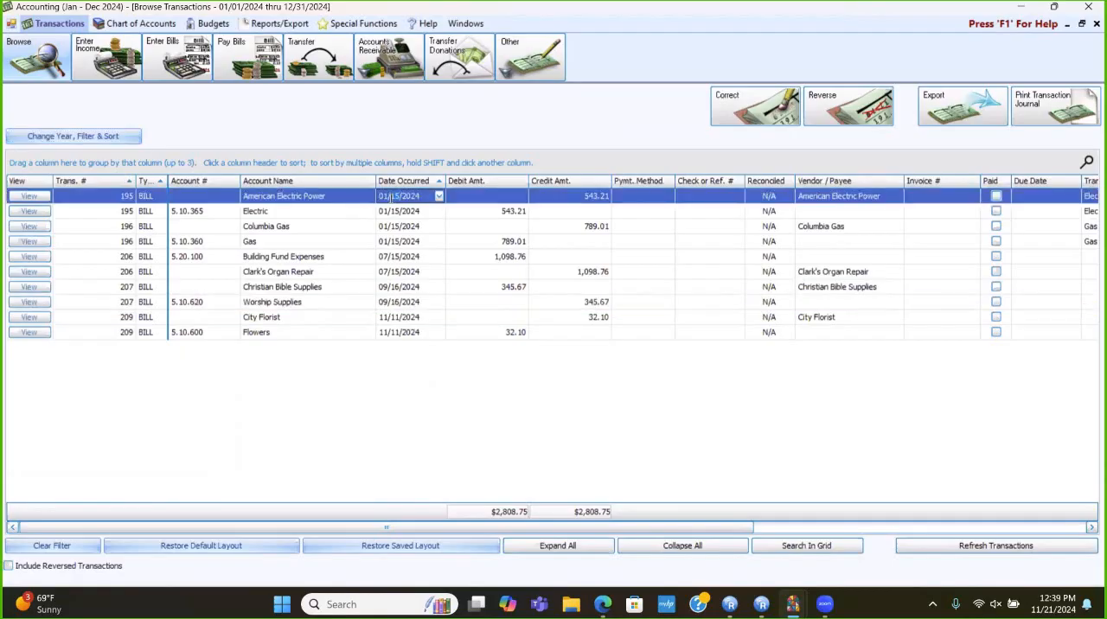
{"action": "left_click", "coordinate": [749, 91]}
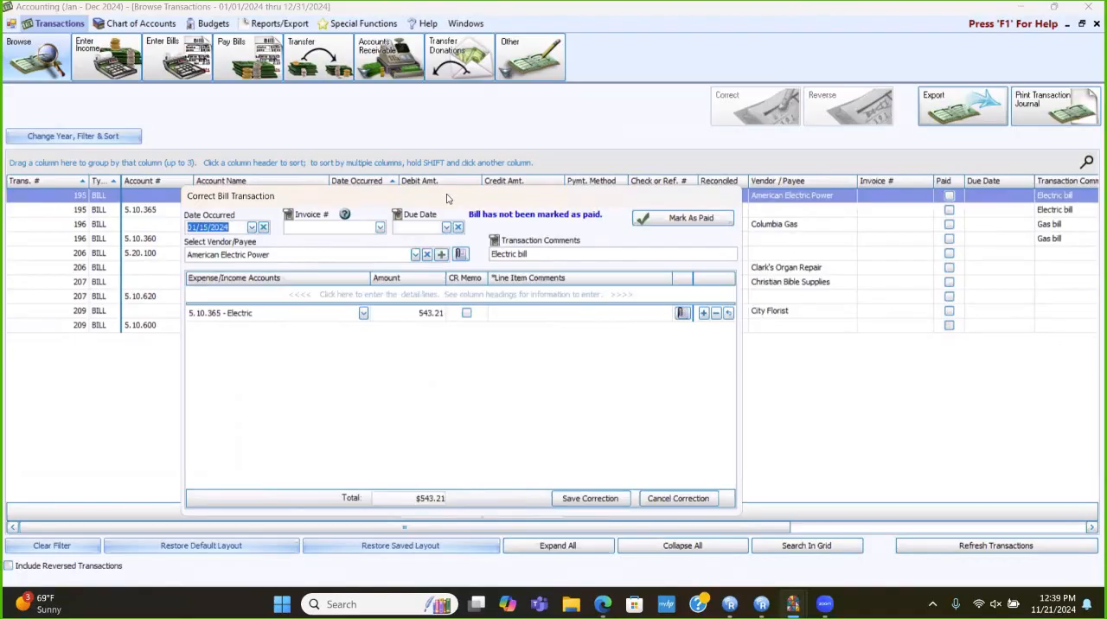
{"action": "left_click_drag", "start_coordinate": [447, 199], "coordinate": [501, 155]}
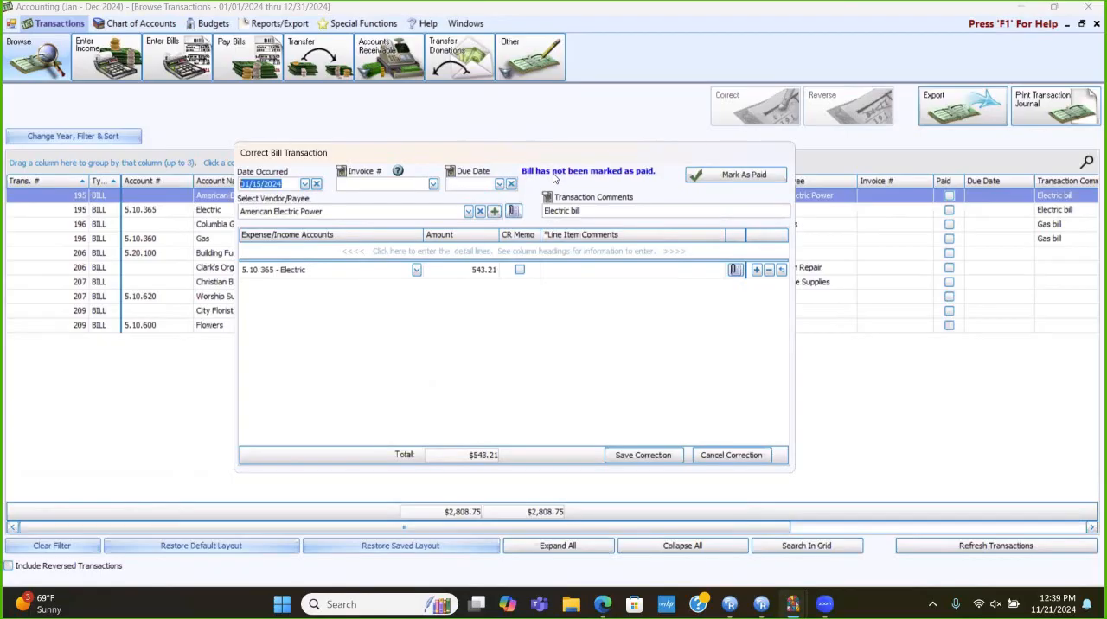
{"action": "left_click", "coordinate": [743, 177]}
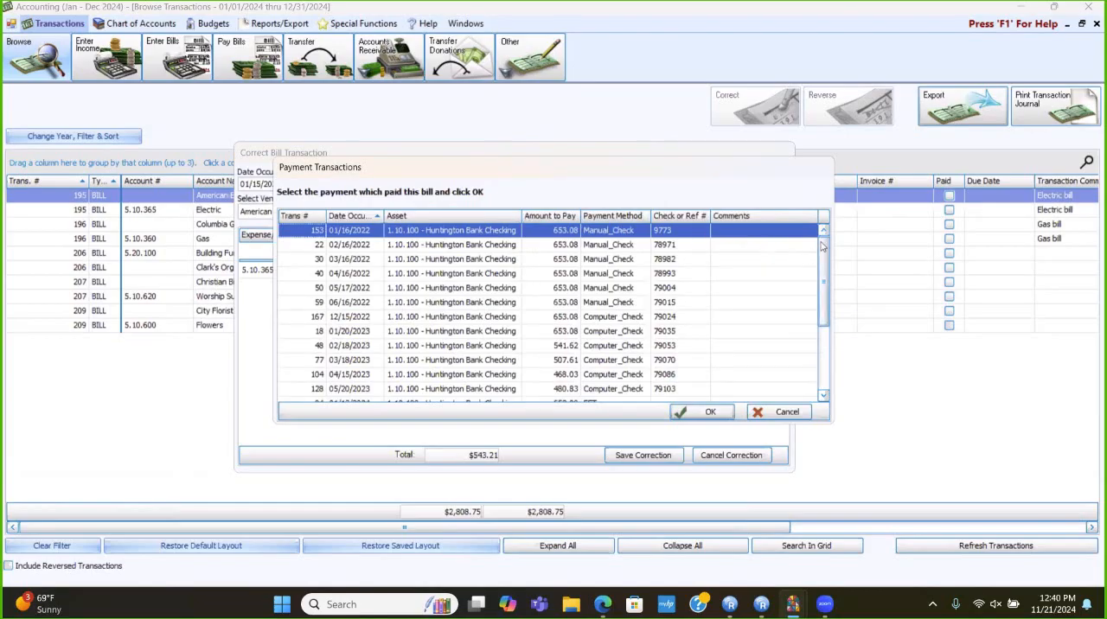
{"action": "scroll", "coordinate": [825, 259], "scroll_direction": "down", "scroll_amount": 3}
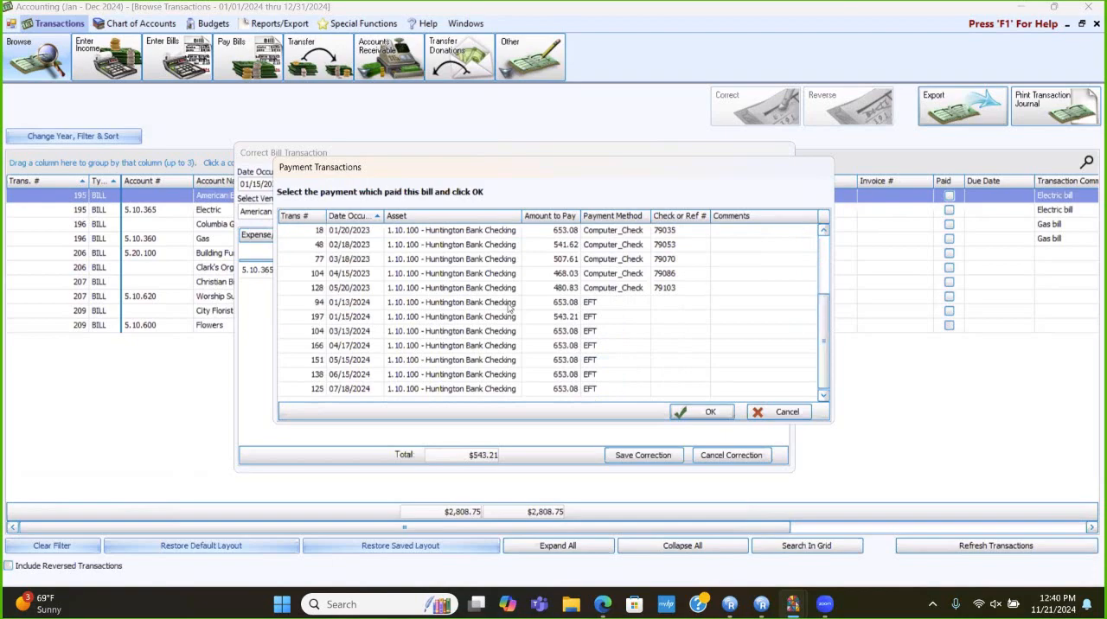
{"action": "left_click", "coordinate": [356, 321]}
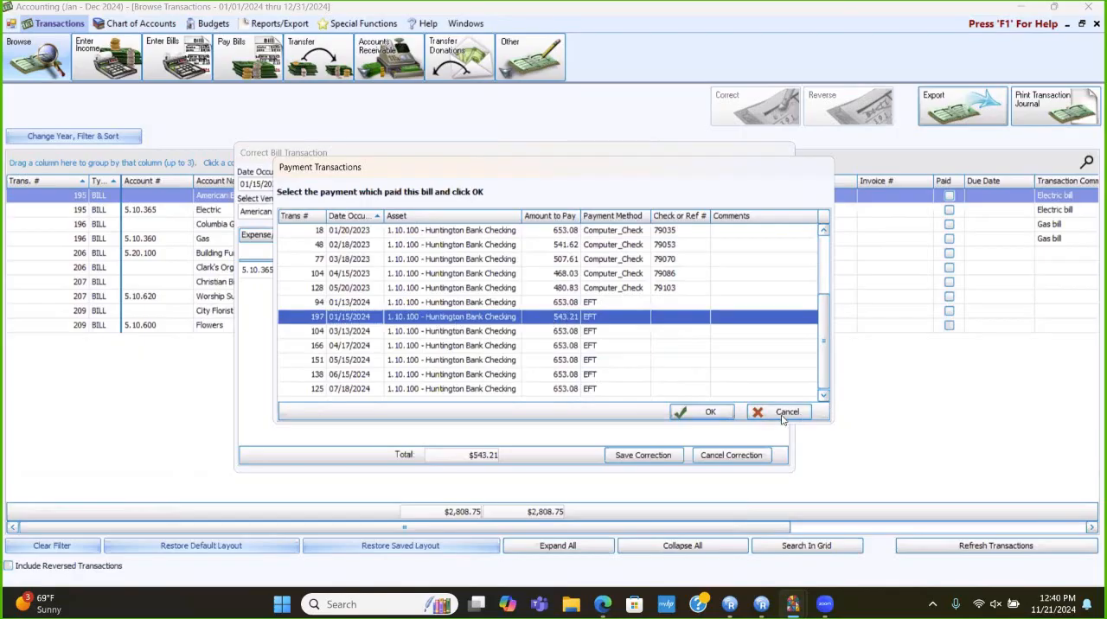
{"action": "left_click", "coordinate": [704, 413]}
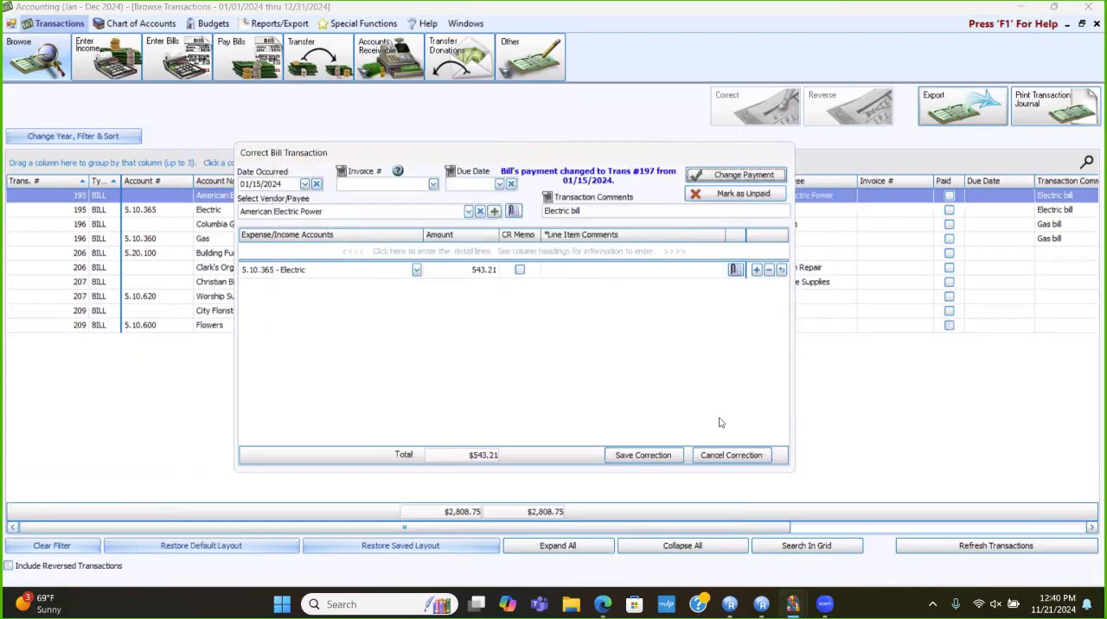
{"action": "left_click", "coordinate": [650, 455]}
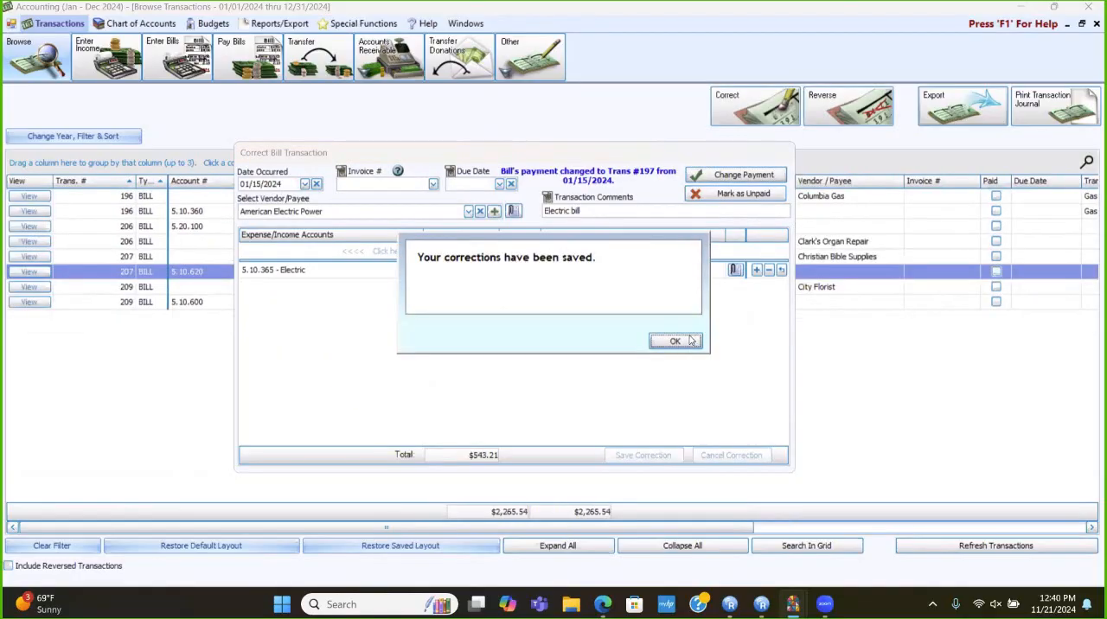
{"action": "left_click", "coordinate": [678, 344]}
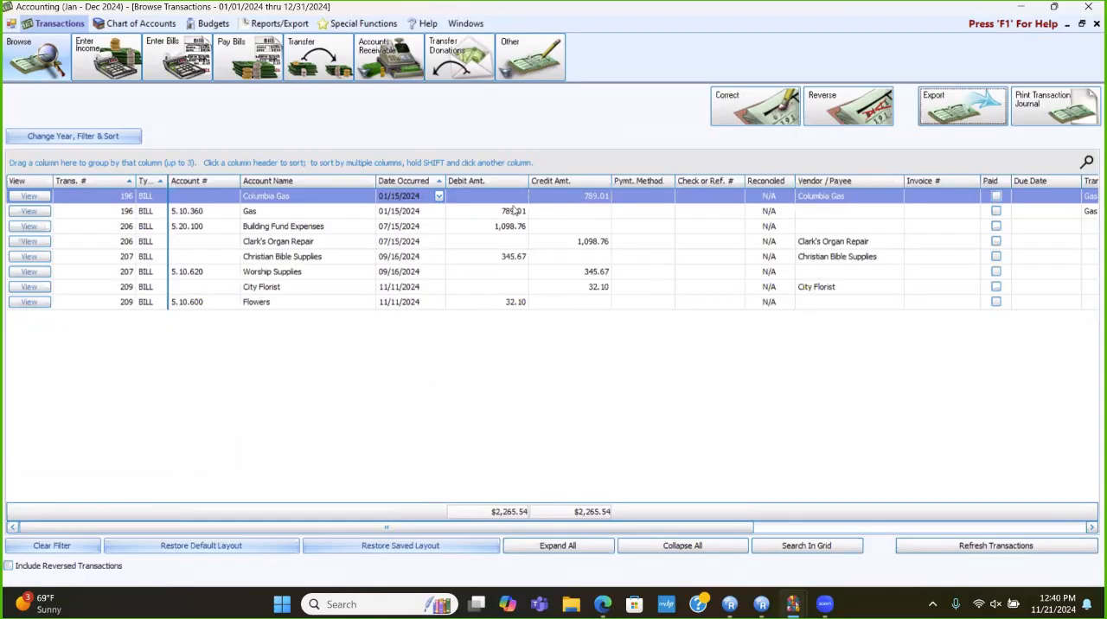
- Mark the Columbia Gas bill as paid with the 01/15/2024 EFT payment of 789.01, save the correction and close the transaction browser
{"action": "left_click", "coordinate": [740, 108]}
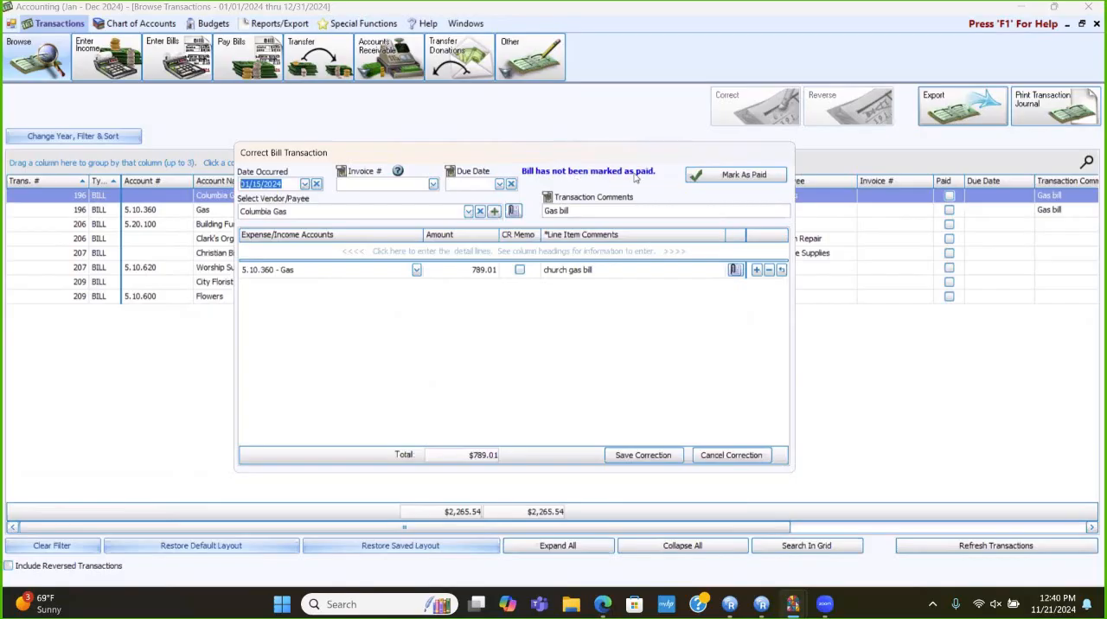
{"action": "left_click", "coordinate": [745, 182]}
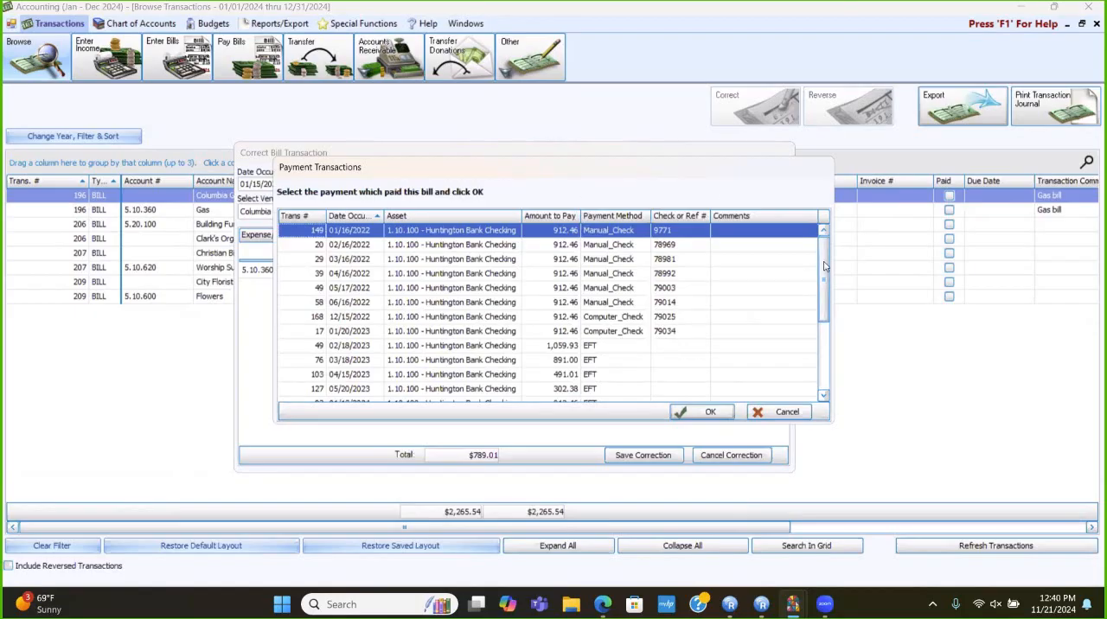
{"action": "left_click_drag", "start_coordinate": [824, 267], "coordinate": [814, 329]}
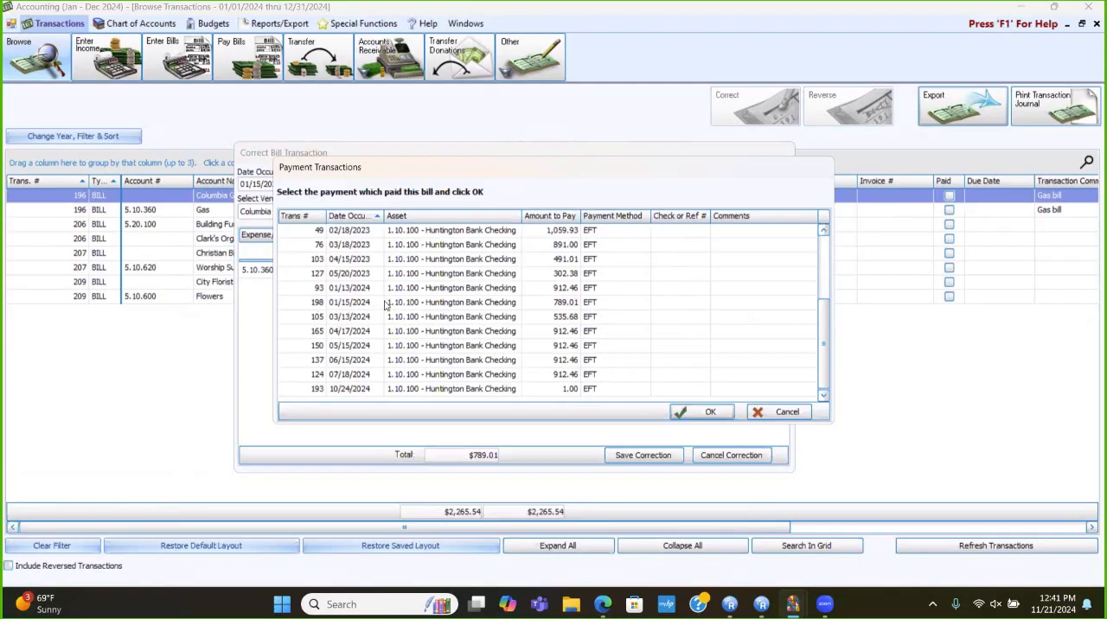
{"action": "left_click", "coordinate": [562, 304]}
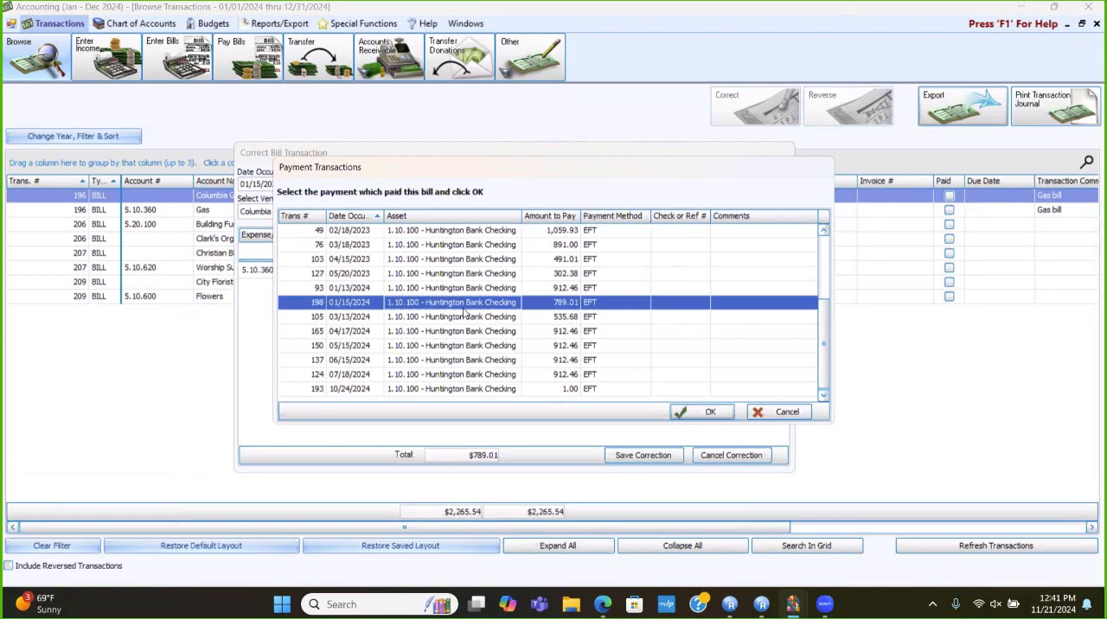
{"action": "left_click", "coordinate": [708, 414]}
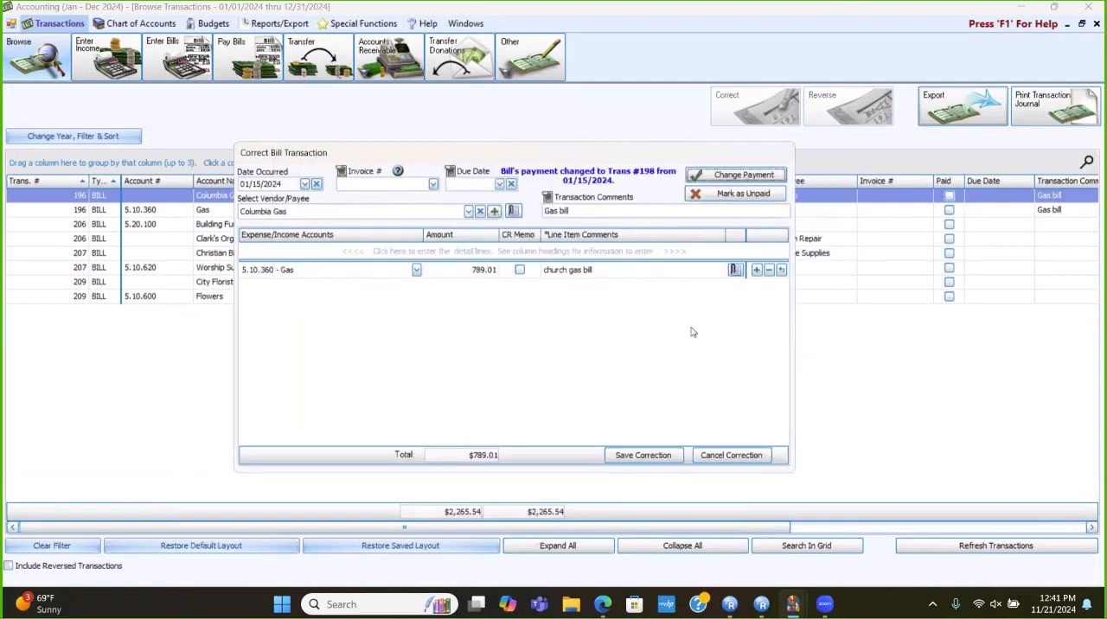
{"action": "left_click", "coordinate": [657, 460]}
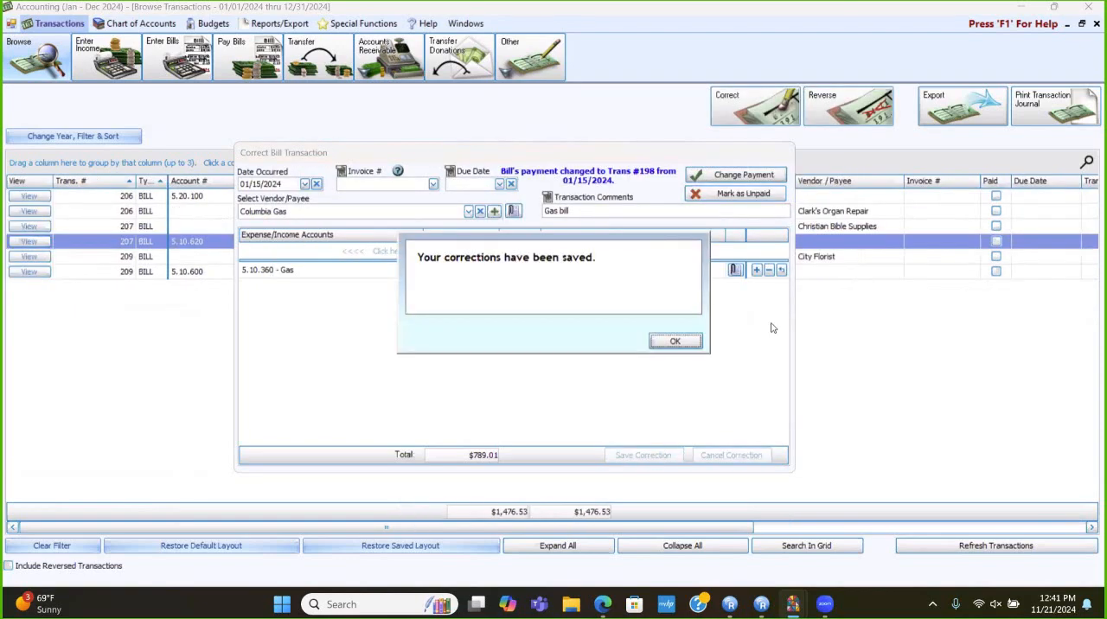
{"action": "left_click", "coordinate": [668, 341]}
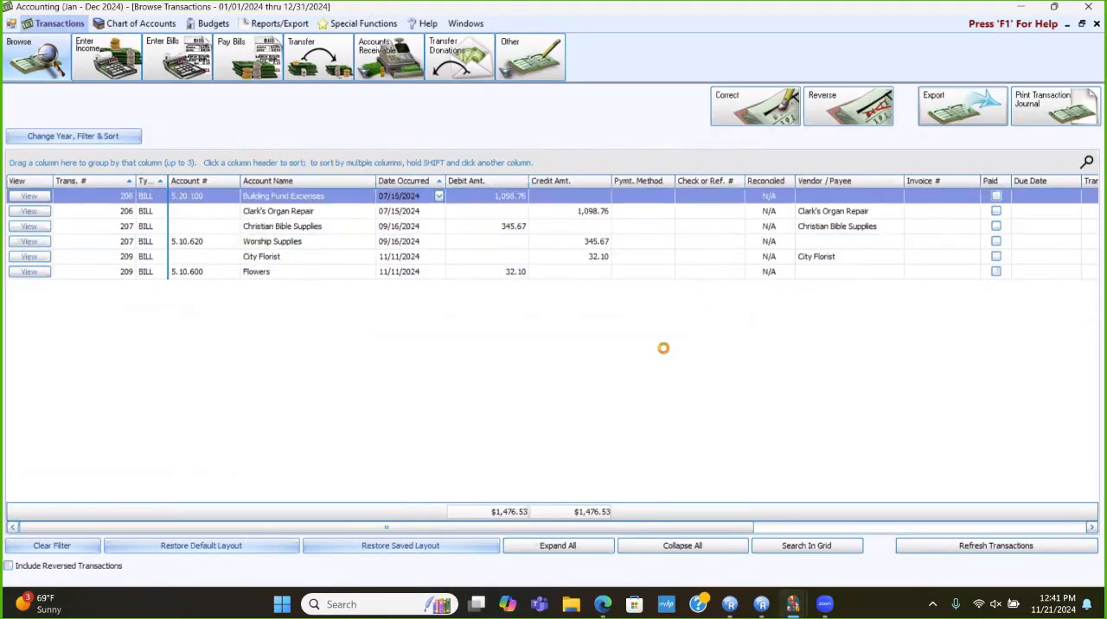
{"action": "left_click", "coordinate": [1094, 26]}
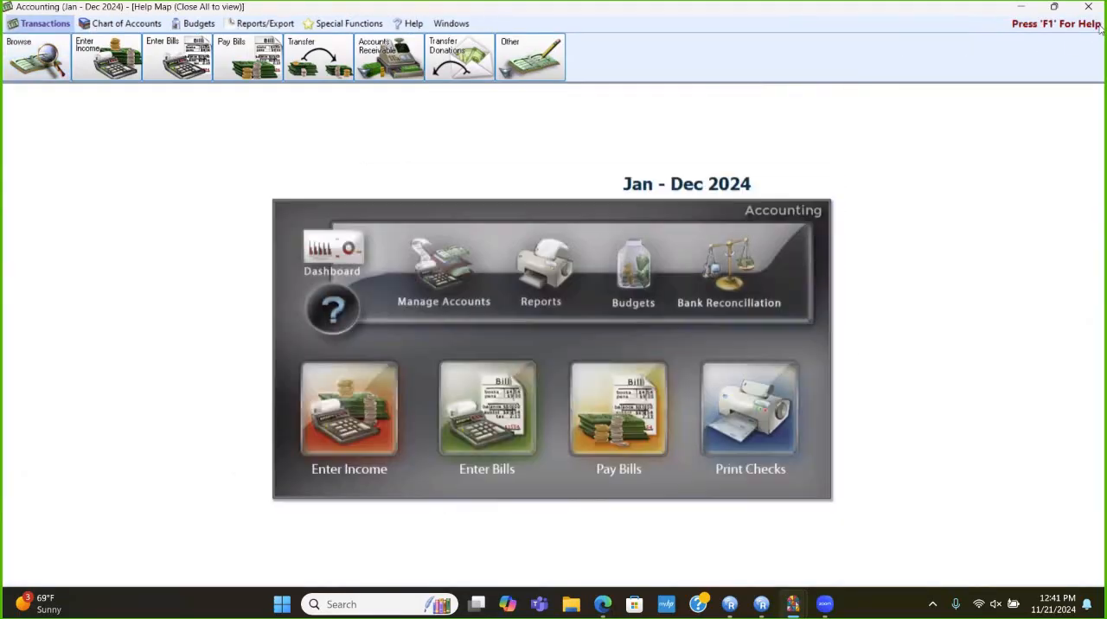
- Review the remaining outstanding bills through Quick Pay, then close the list and the Pay Bills window
{"action": "left_click", "coordinate": [633, 382]}
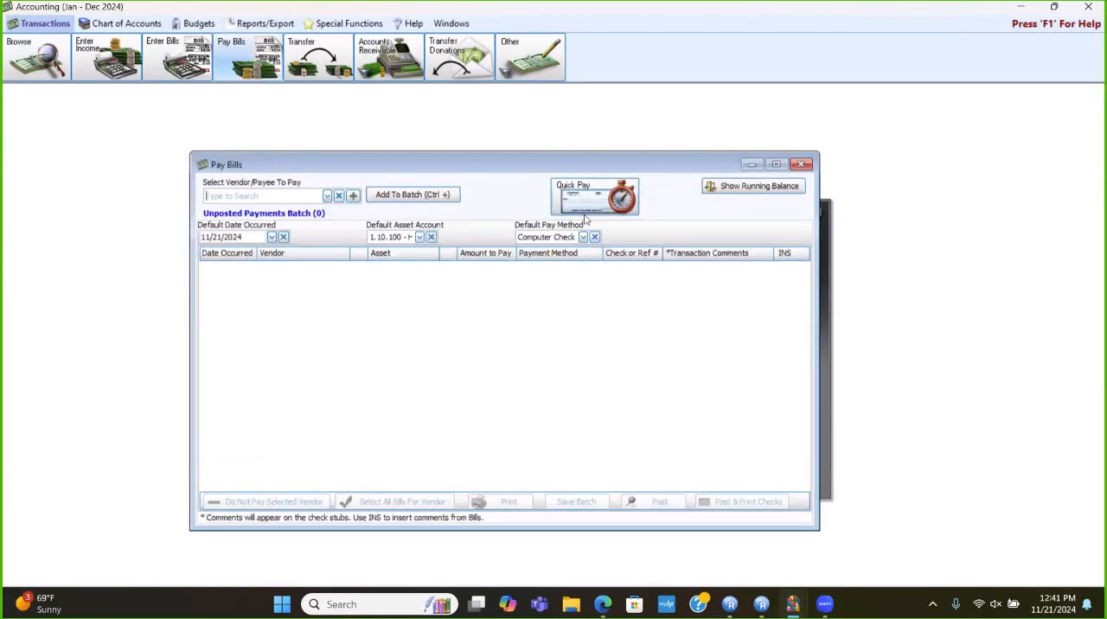
{"action": "left_click", "coordinate": [590, 207]}
{"action": "left_click", "coordinate": [599, 253]}
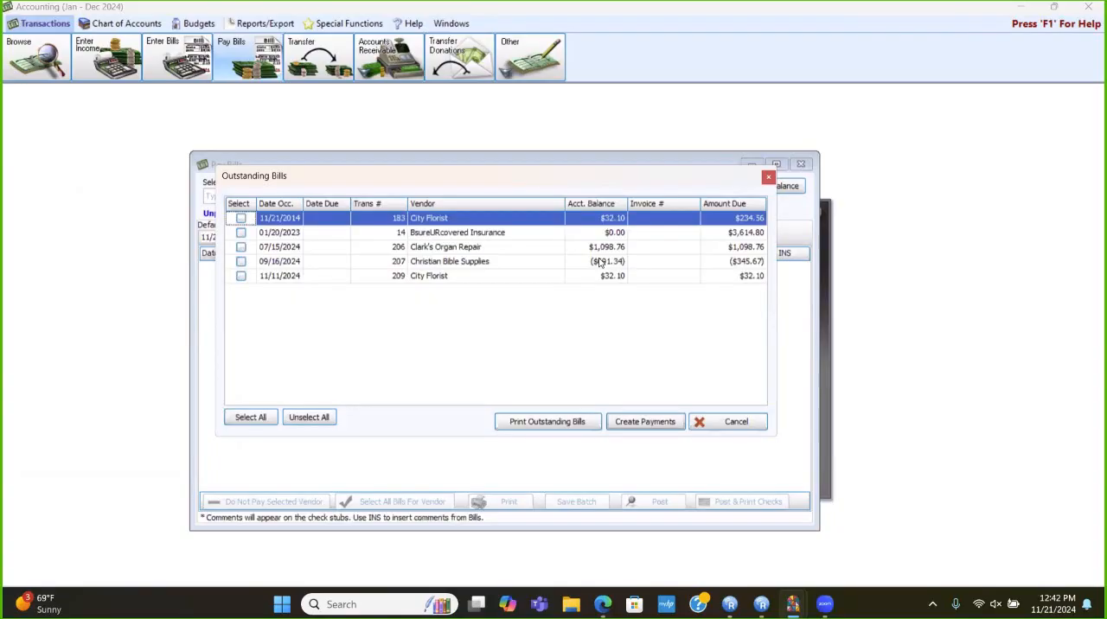
{"action": "left_click", "coordinate": [767, 177]}
{"action": "left_click", "coordinate": [803, 163]}
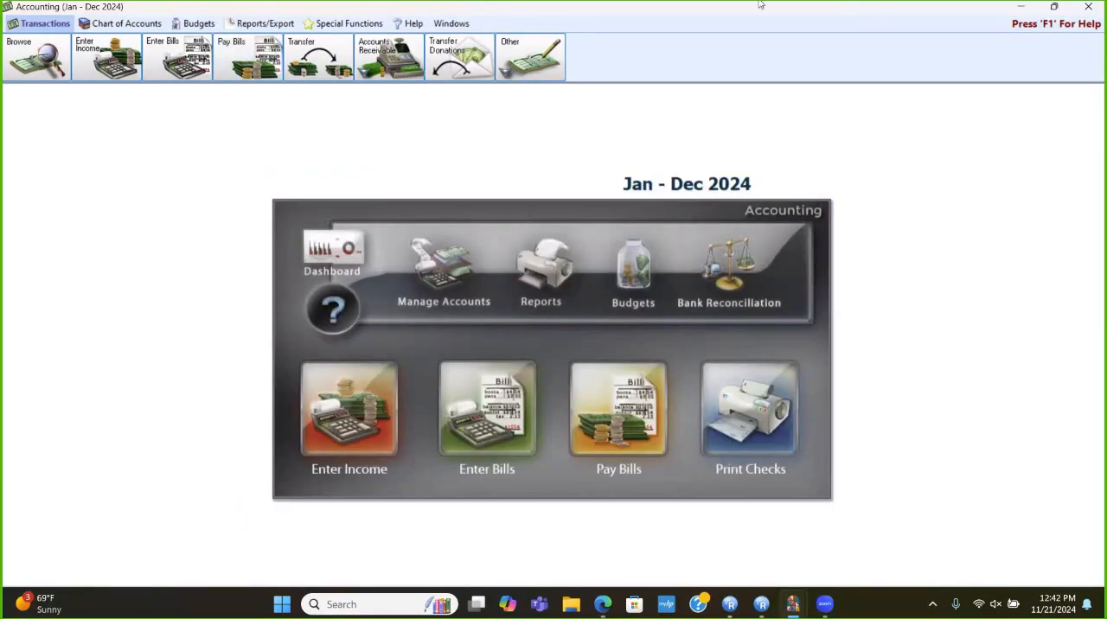
- Switch the accounting year to 01/01/2023 thru 12/31/2023
{"action": "left_click", "coordinate": [348, 23]}
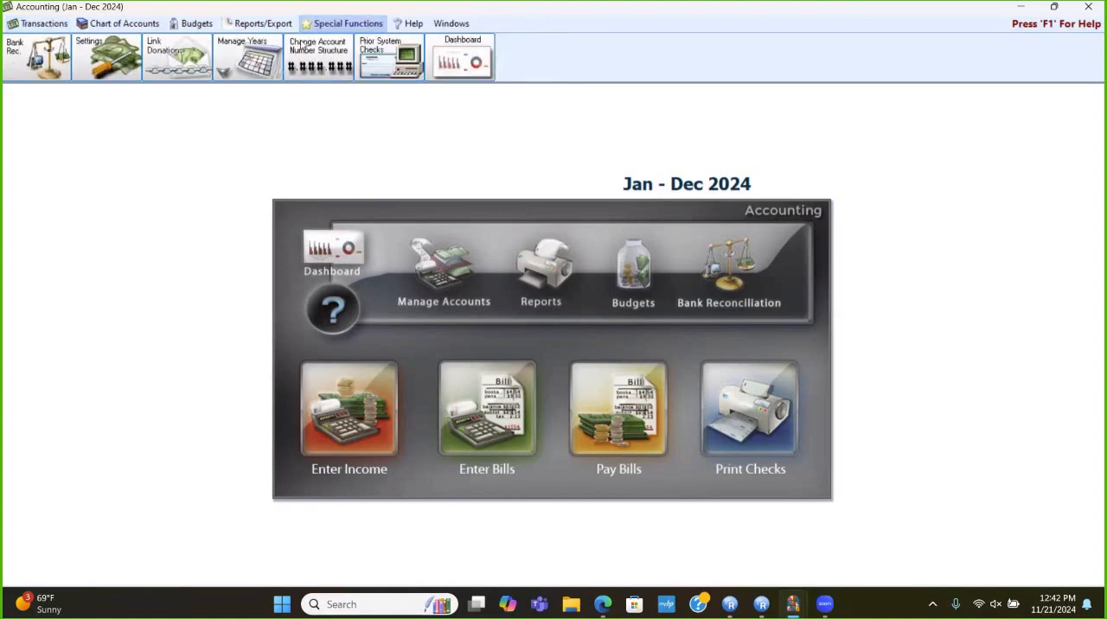
{"action": "left_click", "coordinate": [270, 73]}
{"action": "left_click", "coordinate": [275, 91]}
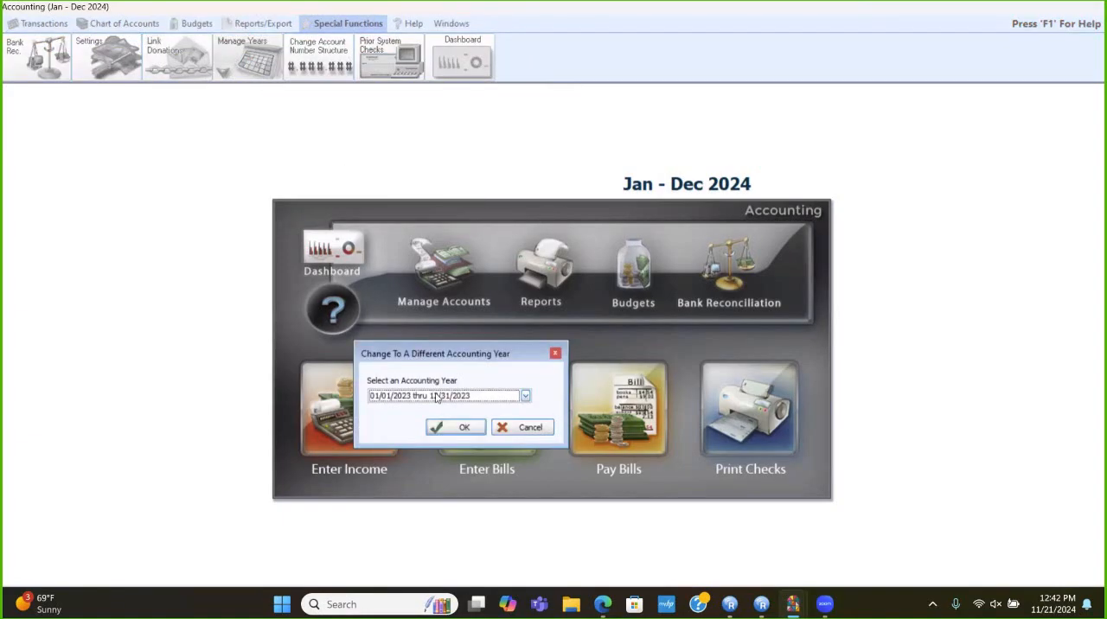
{"action": "left_click", "coordinate": [453, 427]}
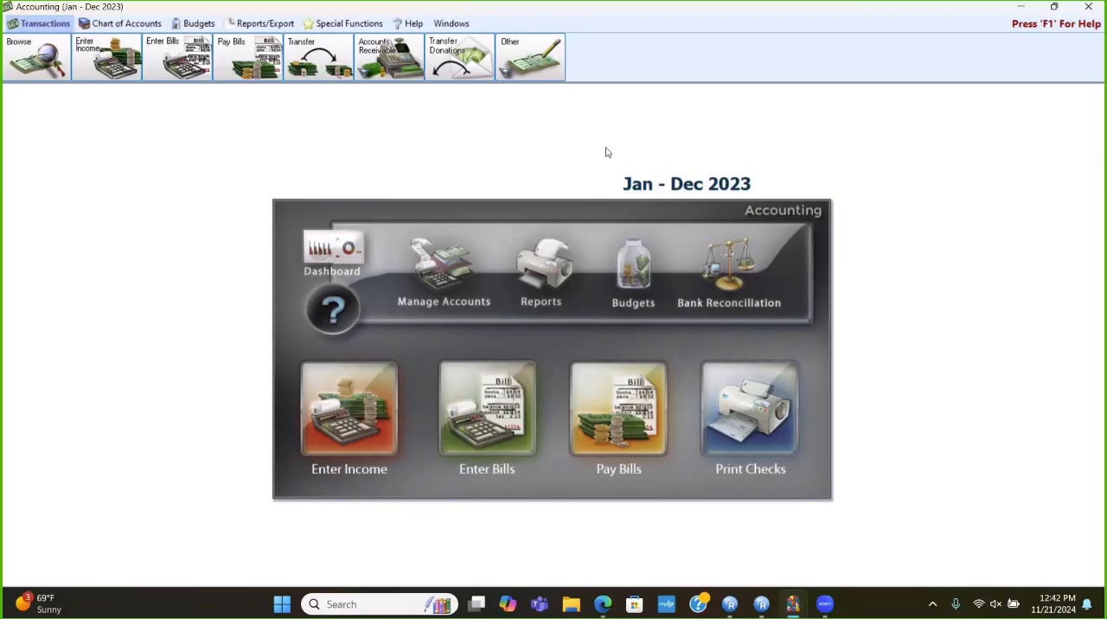
- Browse the 2023 transactions and limit them to unpaid BILL (Expense) transactions
{"action": "left_click", "coordinate": [58, 55]}
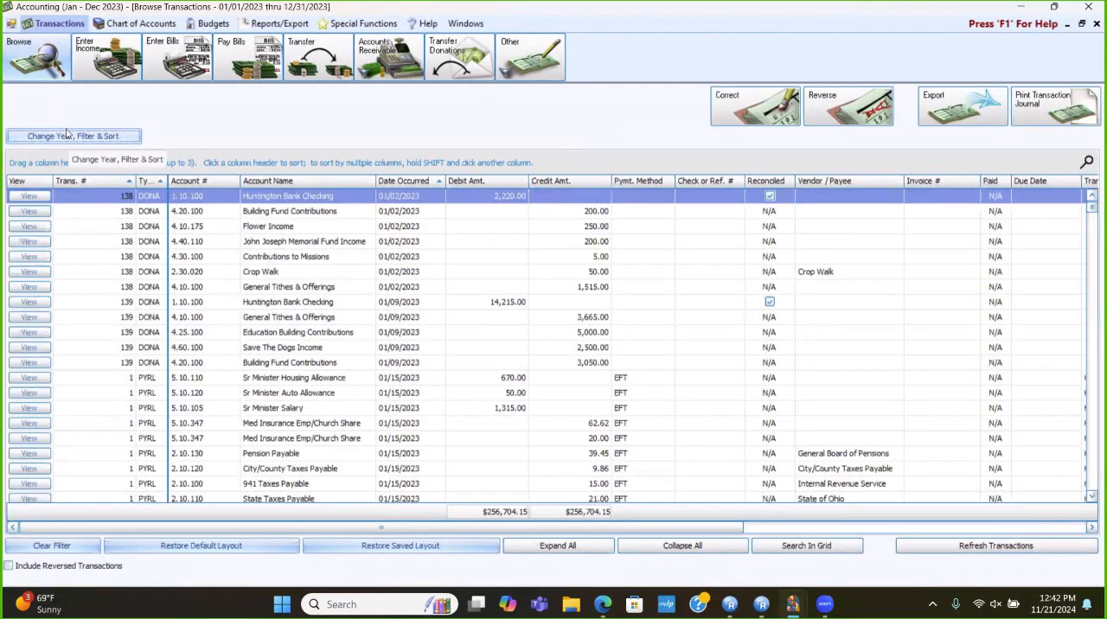
{"action": "left_click", "coordinate": [69, 136]}
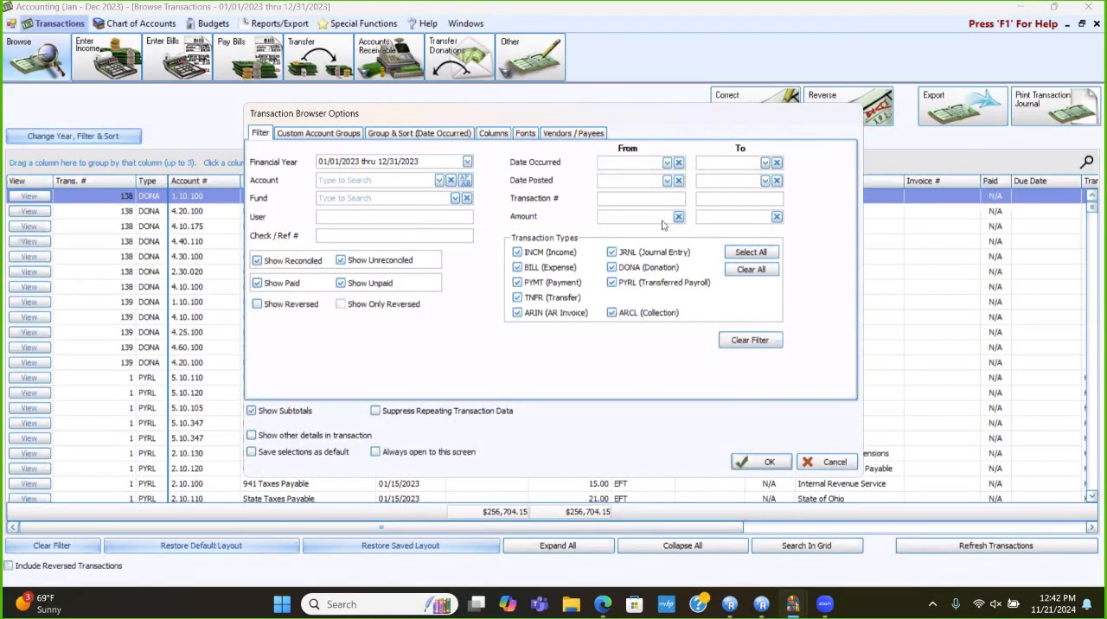
{"action": "left_click", "coordinate": [751, 268]}
{"action": "left_click", "coordinate": [518, 267]}
{"action": "left_click", "coordinate": [257, 284]}
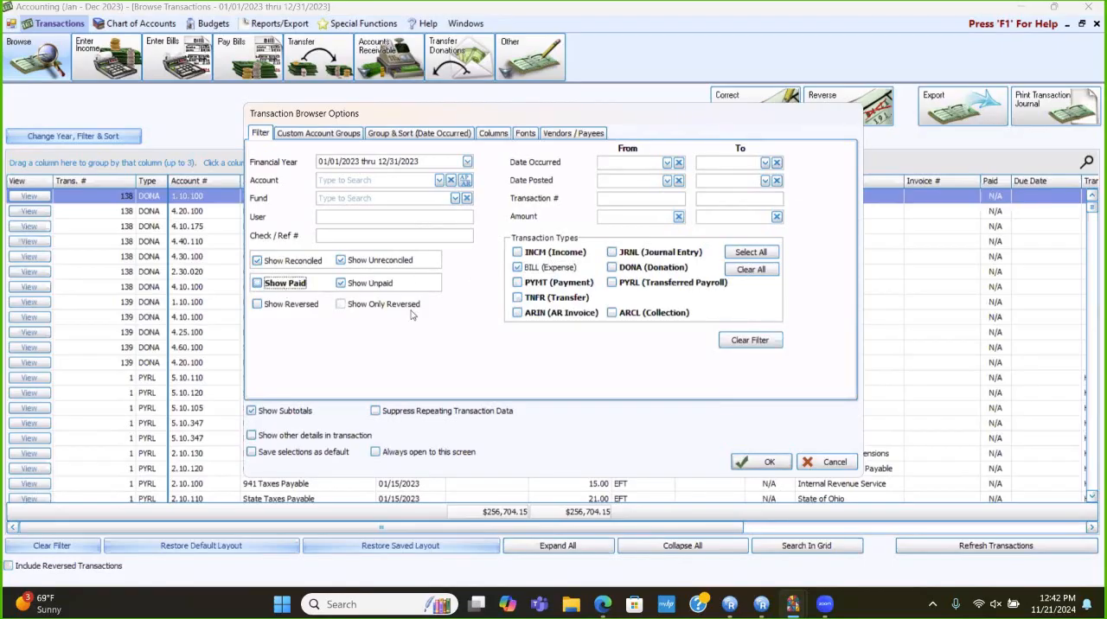
{"action": "left_click", "coordinate": [765, 462]}
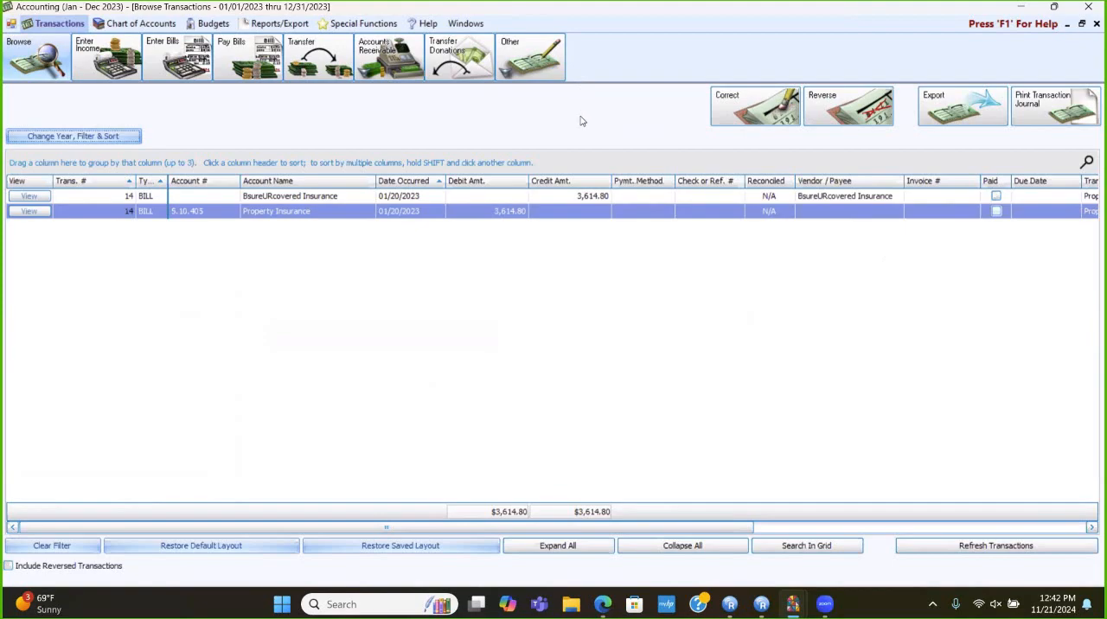
- Mark the BsureURcovered Insurance bill as paid with the 01/20/2023 EFT payment of 3,614.80, save the correction and close the transaction browser
{"action": "left_click", "coordinate": [733, 117]}
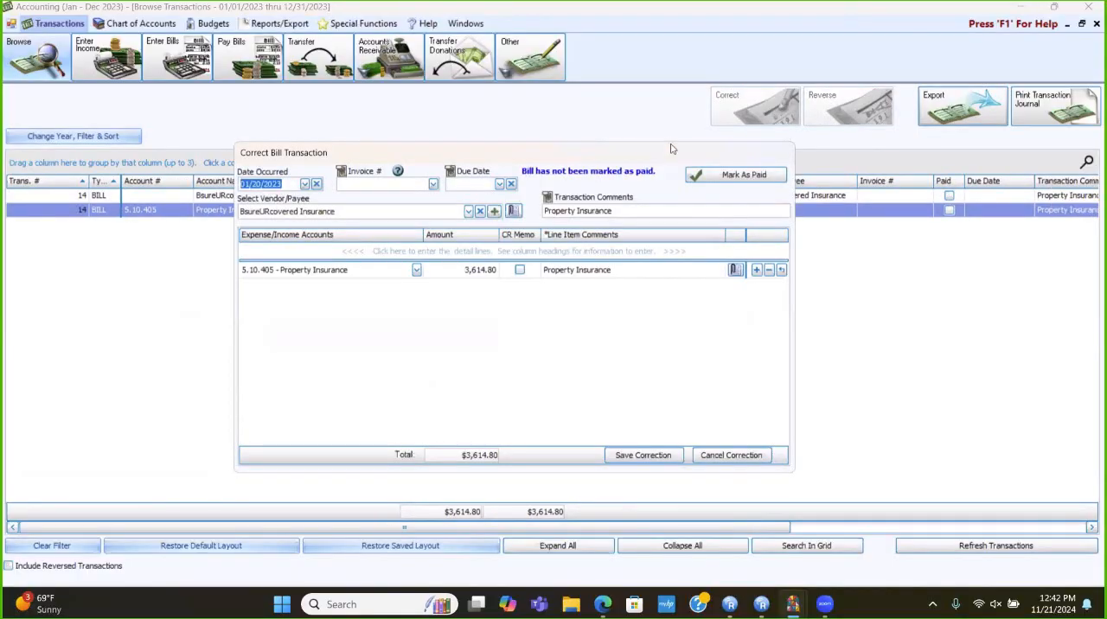
{"action": "left_click", "coordinate": [740, 177]}
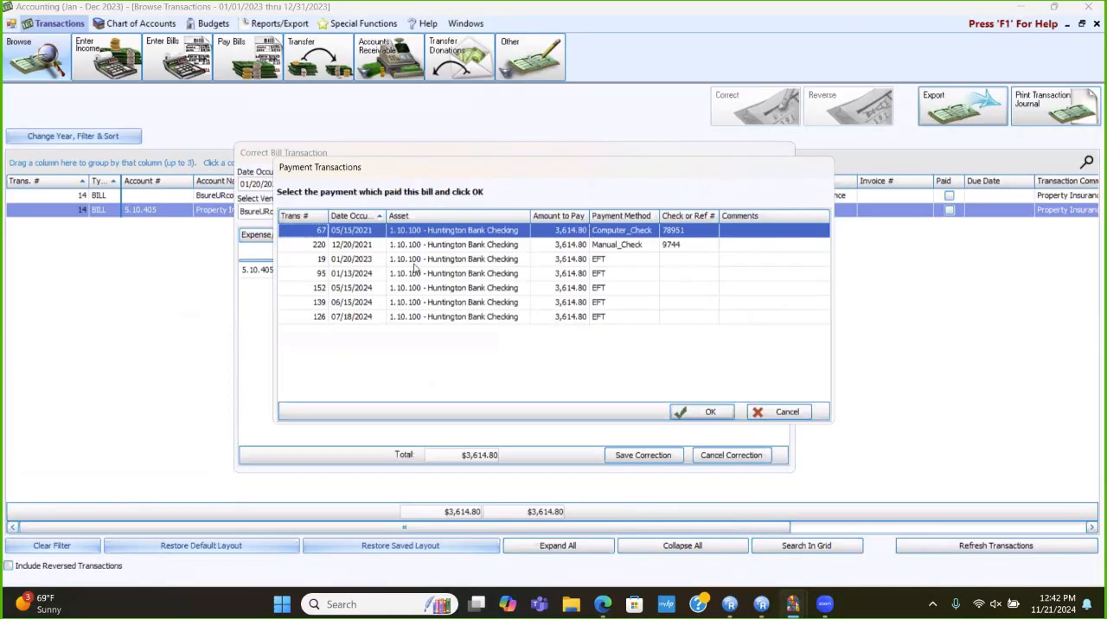
{"action": "left_click", "coordinate": [783, 411]}
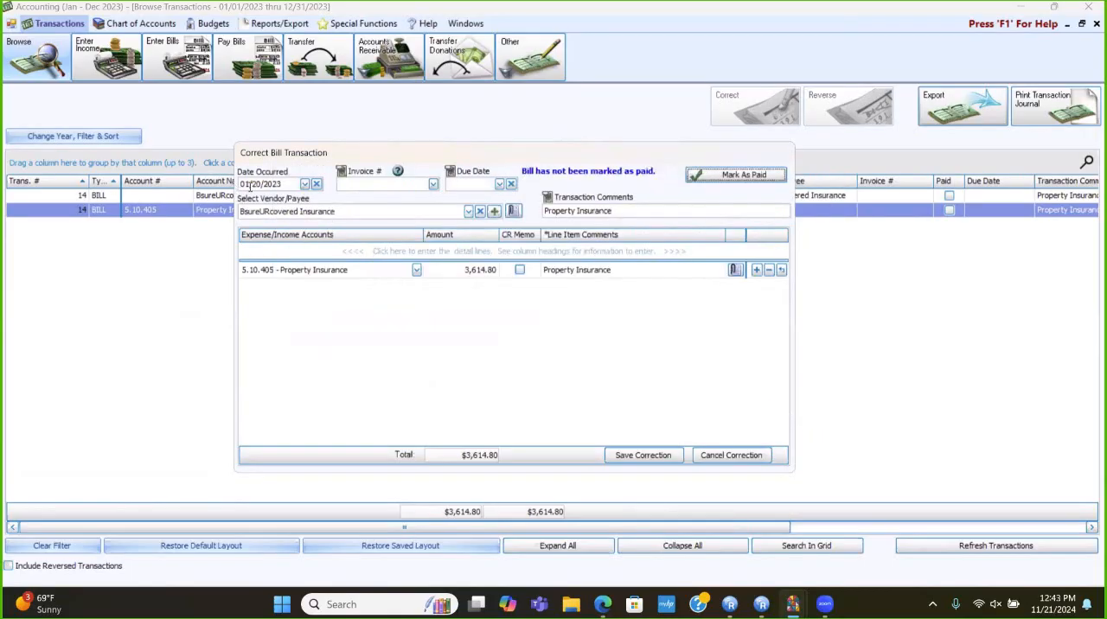
{"action": "left_click", "coordinate": [719, 178]}
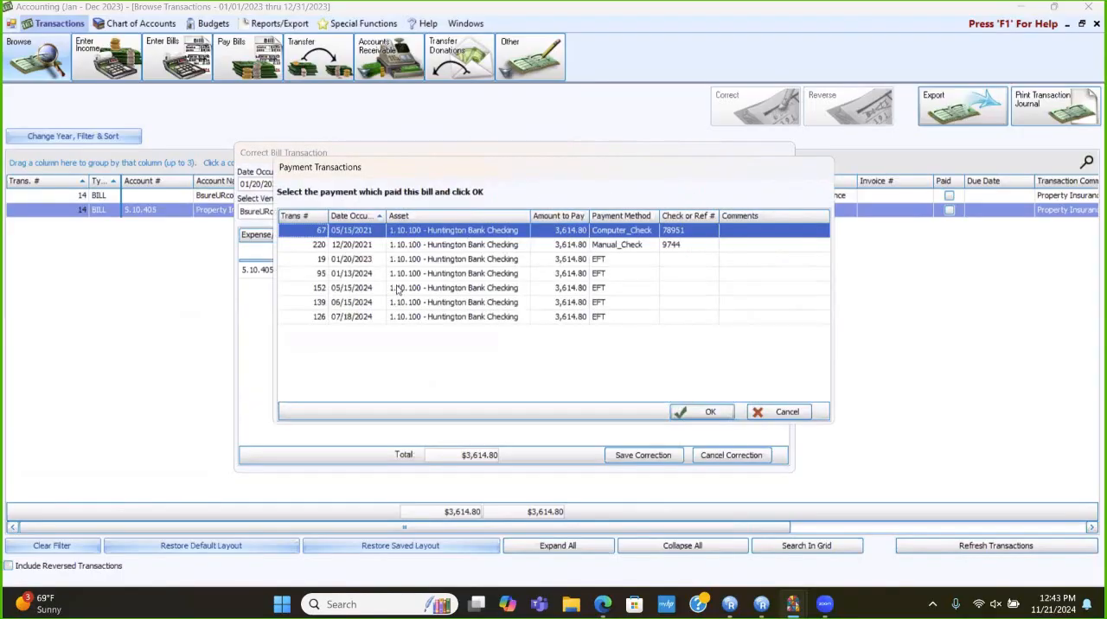
{"action": "left_click", "coordinate": [399, 261]}
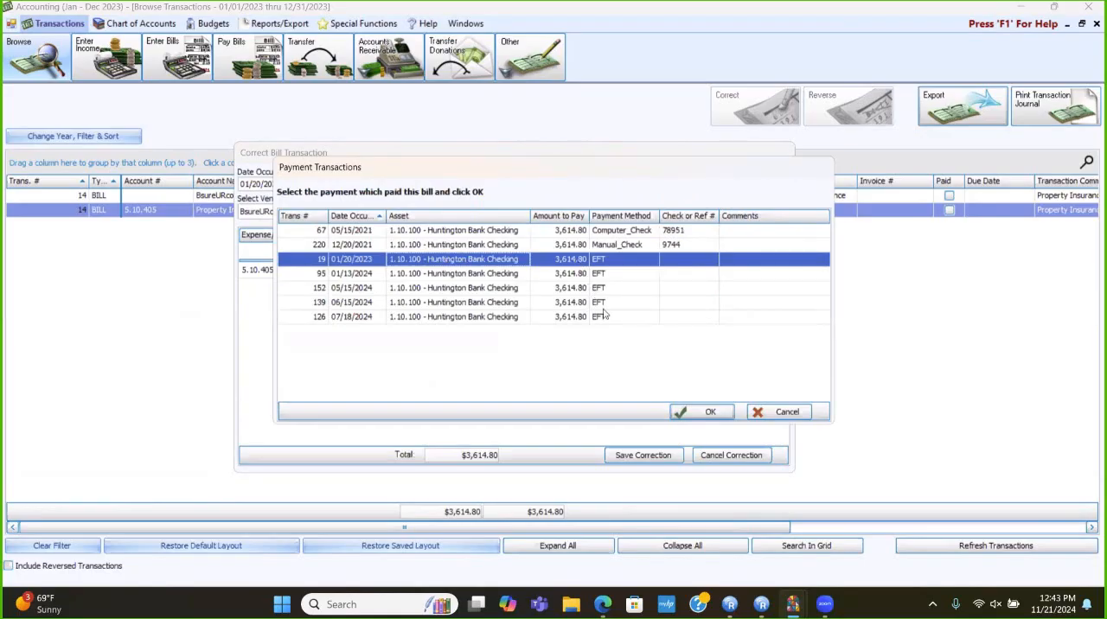
{"action": "left_click", "coordinate": [709, 411]}
{"action": "left_click", "coordinate": [654, 457]}
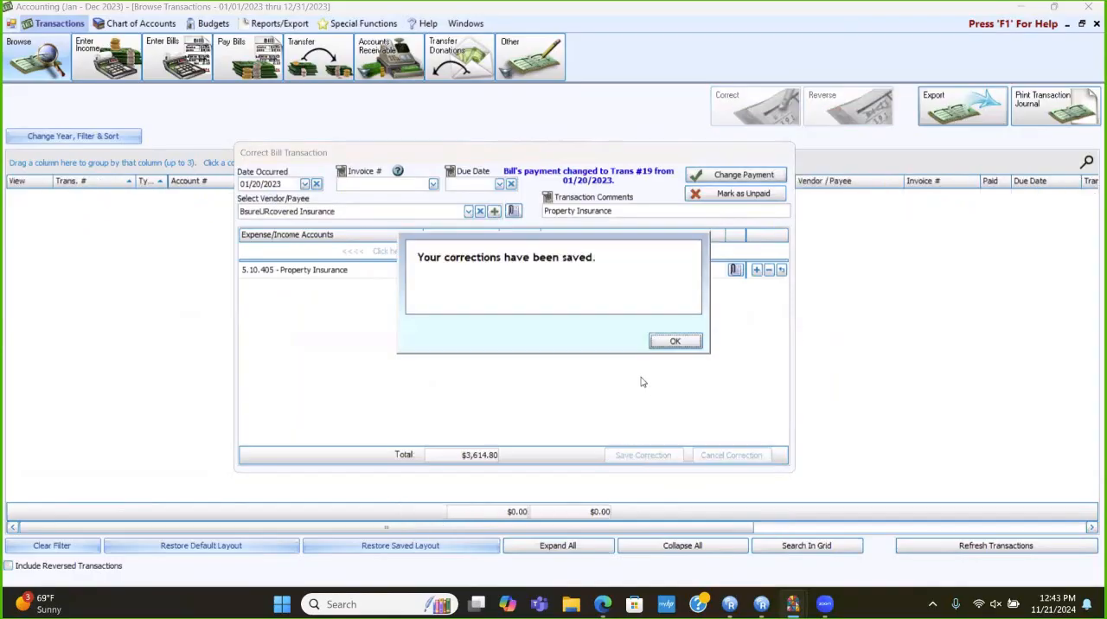
{"action": "left_click", "coordinate": [667, 343]}
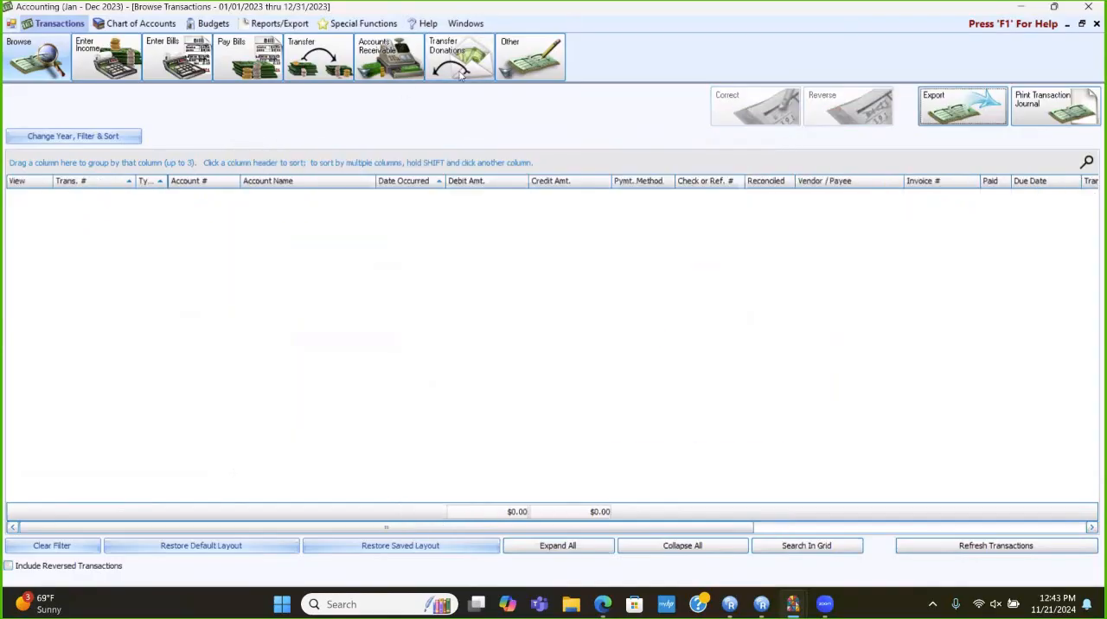
{"action": "left_click", "coordinate": [1095, 23]}
- Switch the accounting year to 01/01/2024 thru 12/31/2024
{"action": "left_click", "coordinate": [381, 23]}
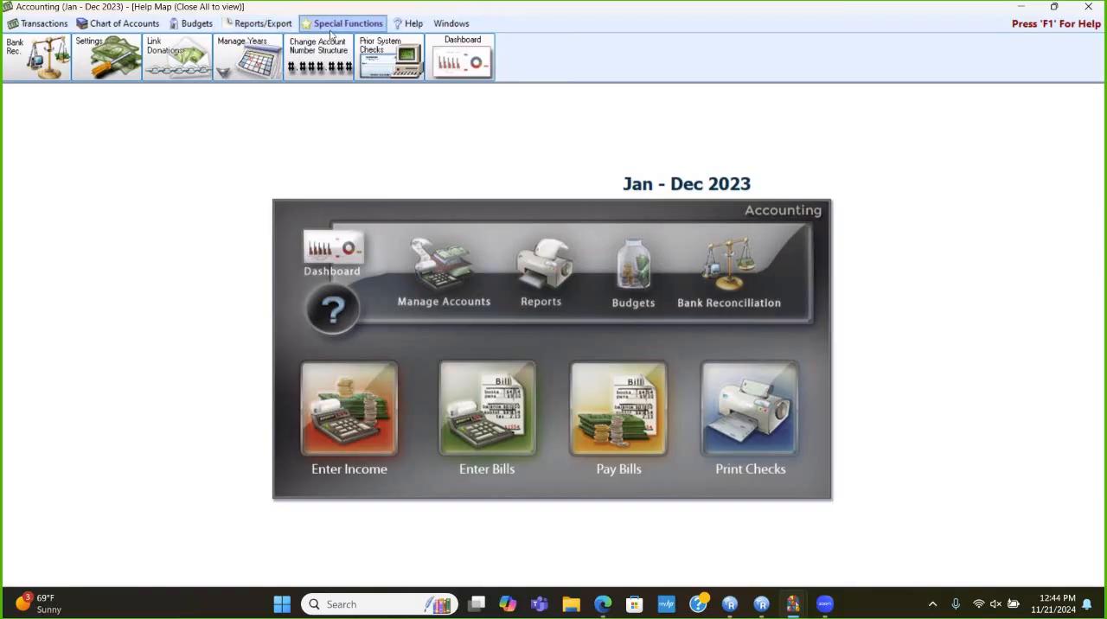
{"action": "left_click", "coordinate": [261, 60]}
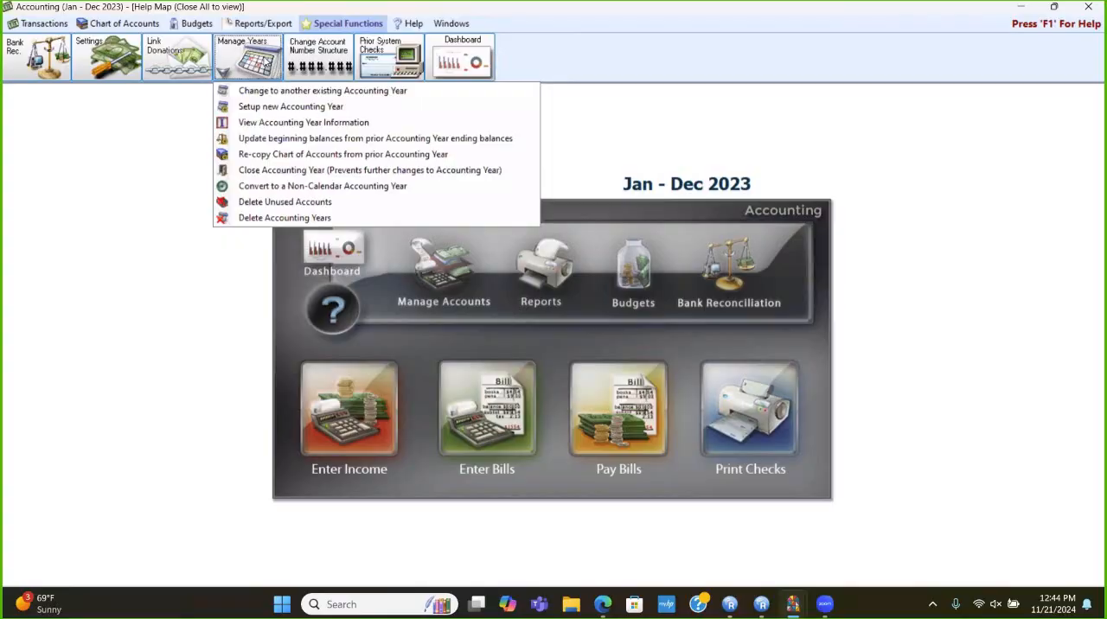
{"action": "left_click", "coordinate": [243, 90]}
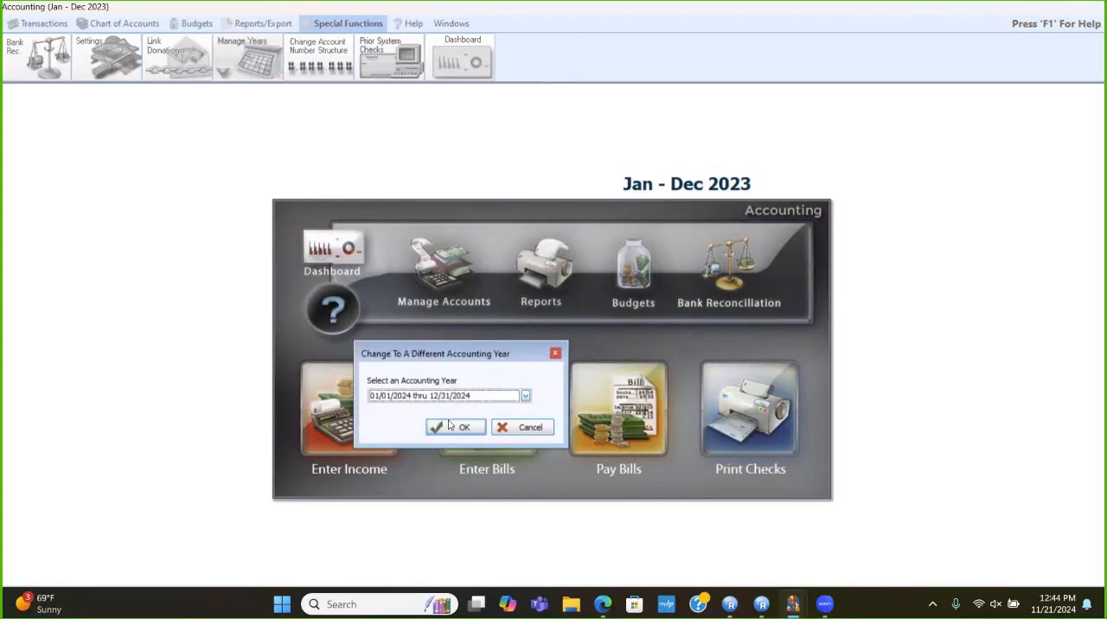
{"action": "left_click", "coordinate": [449, 430]}
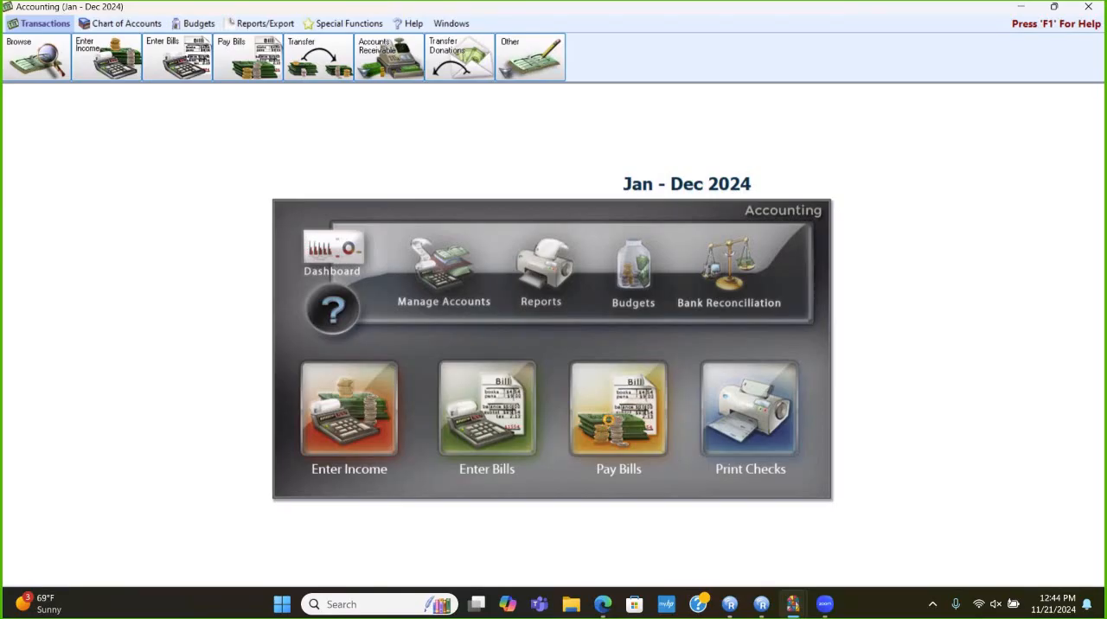
- Review the outstanding bills list from Quick Pay in the 2024 year, then close it and the Pay Bills window
{"action": "left_click", "coordinate": [609, 425]}
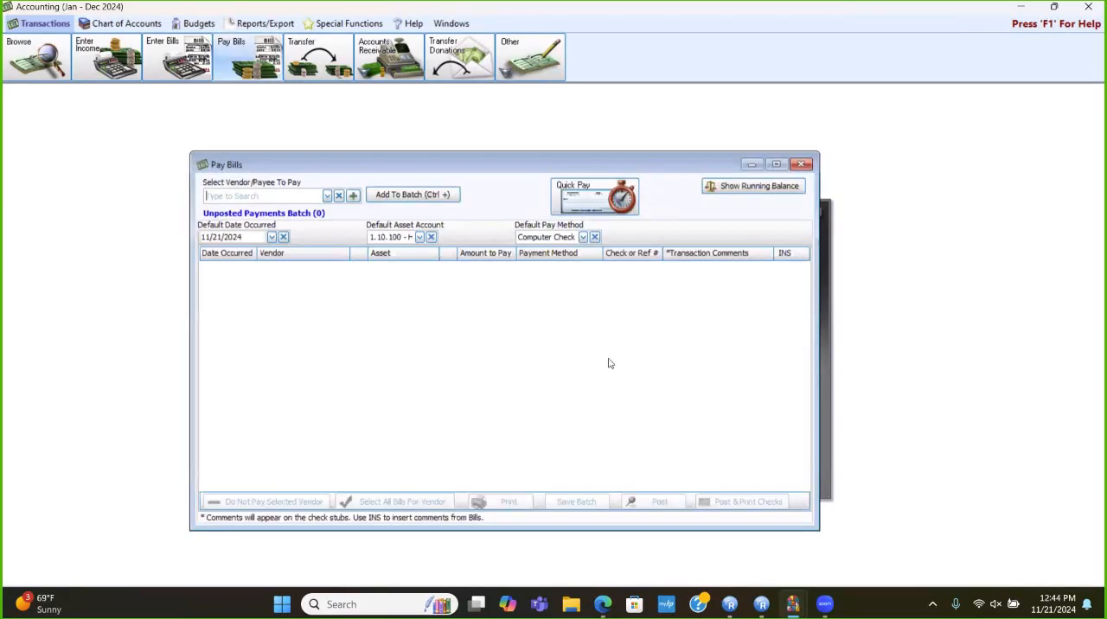
{"action": "left_click", "coordinate": [584, 201]}
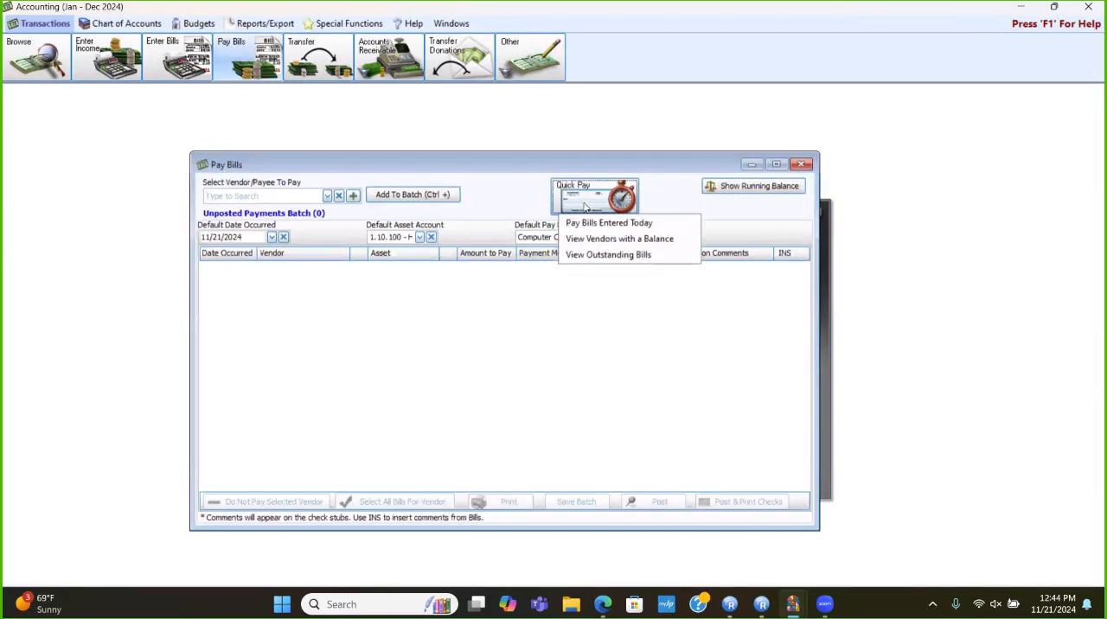
{"action": "left_click", "coordinate": [595, 253]}
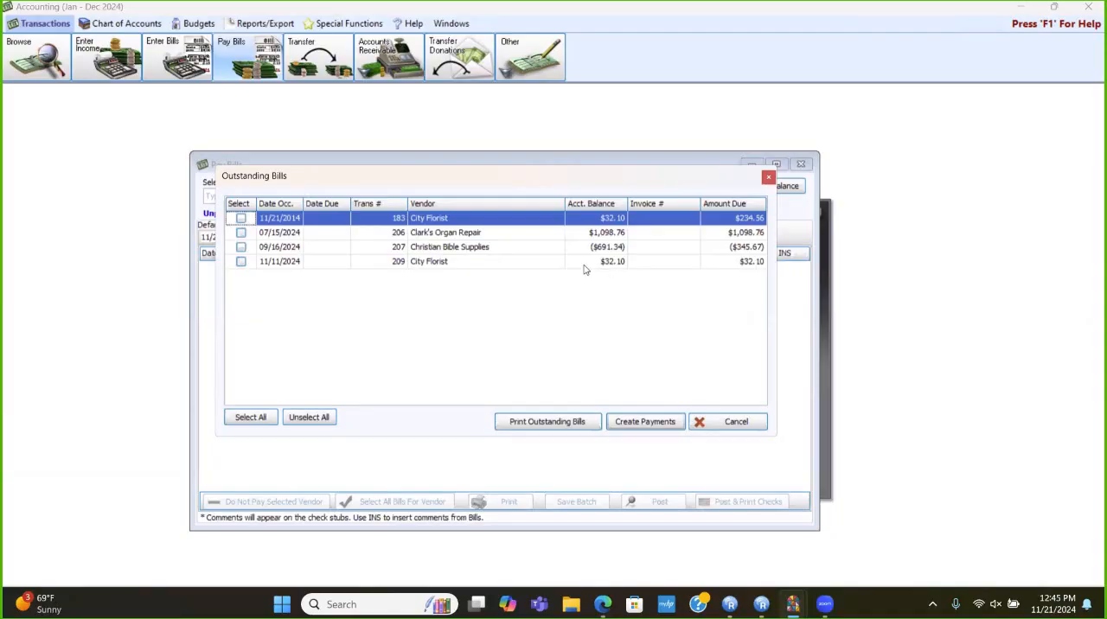
{"action": "left_click", "coordinate": [723, 426]}
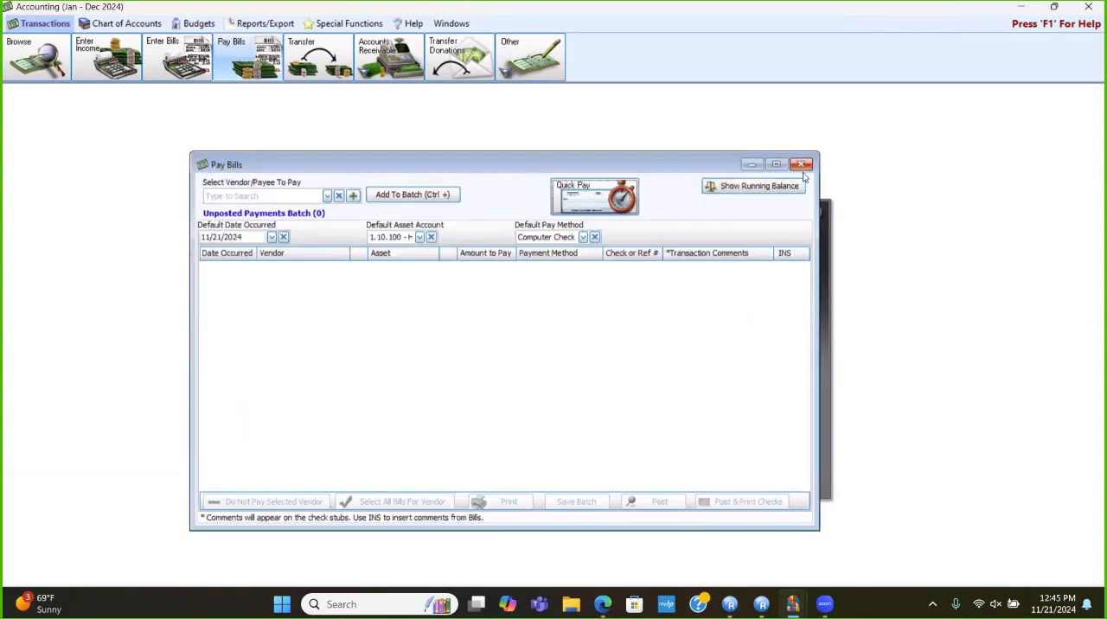
{"action": "left_click", "coordinate": [801, 164]}
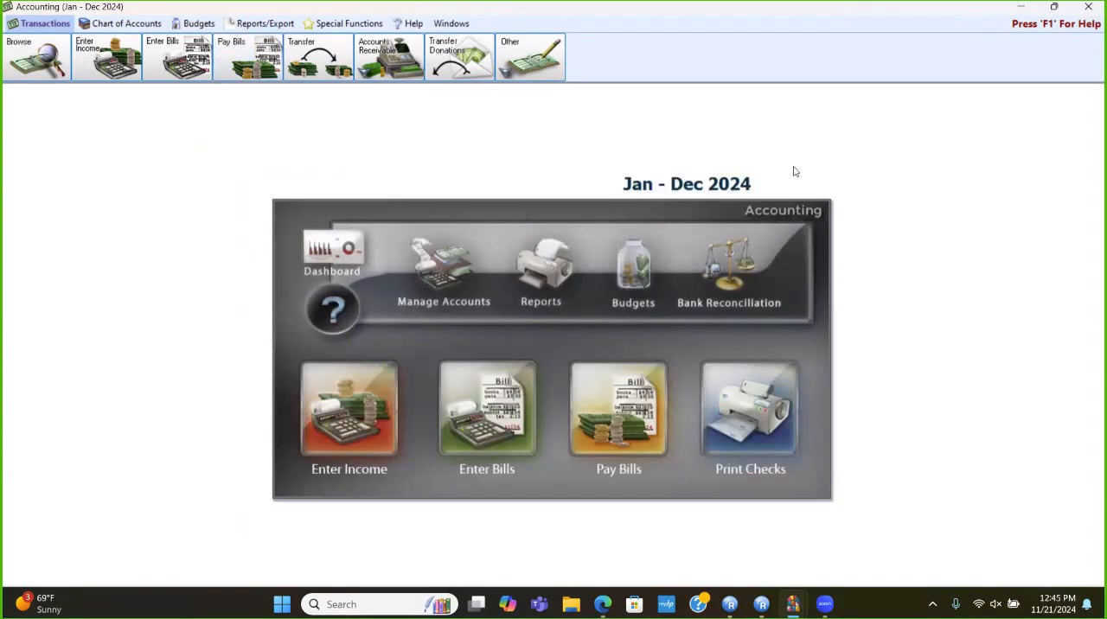
- View the accounting year information to check whether the 2014 year is closed, then close the window
{"action": "left_click", "coordinate": [330, 24]}
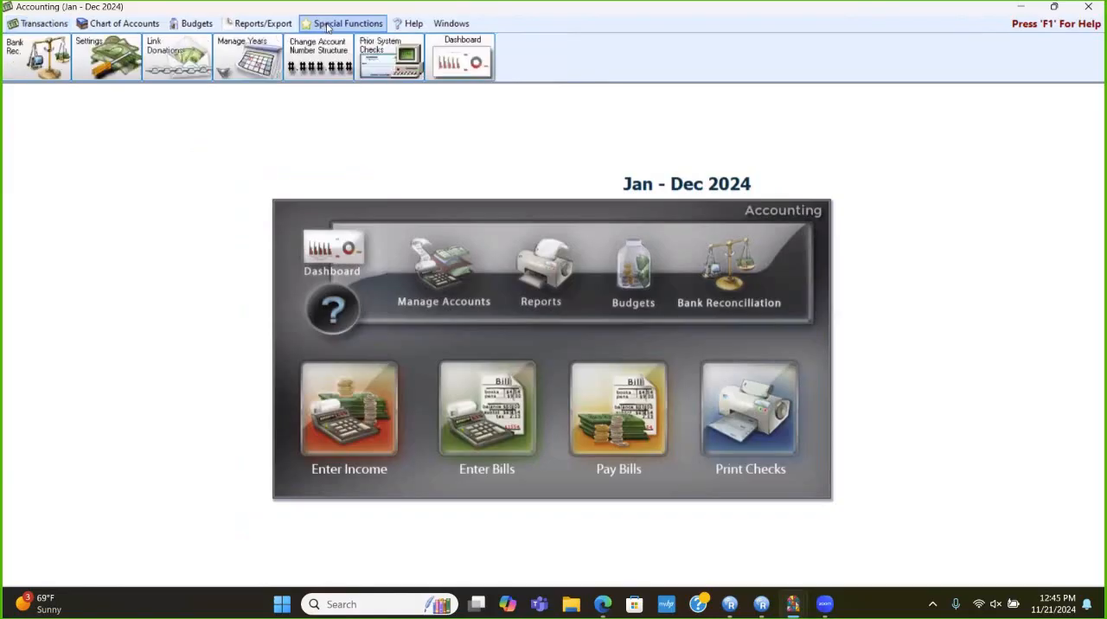
{"action": "left_click", "coordinate": [259, 63]}
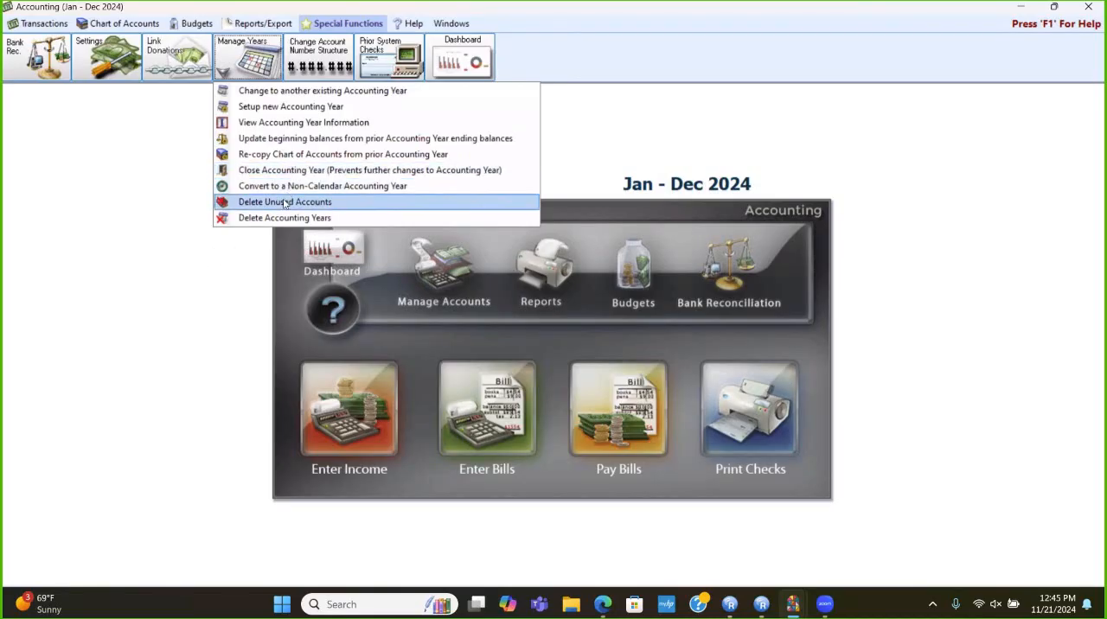
{"action": "left_click", "coordinate": [301, 124]}
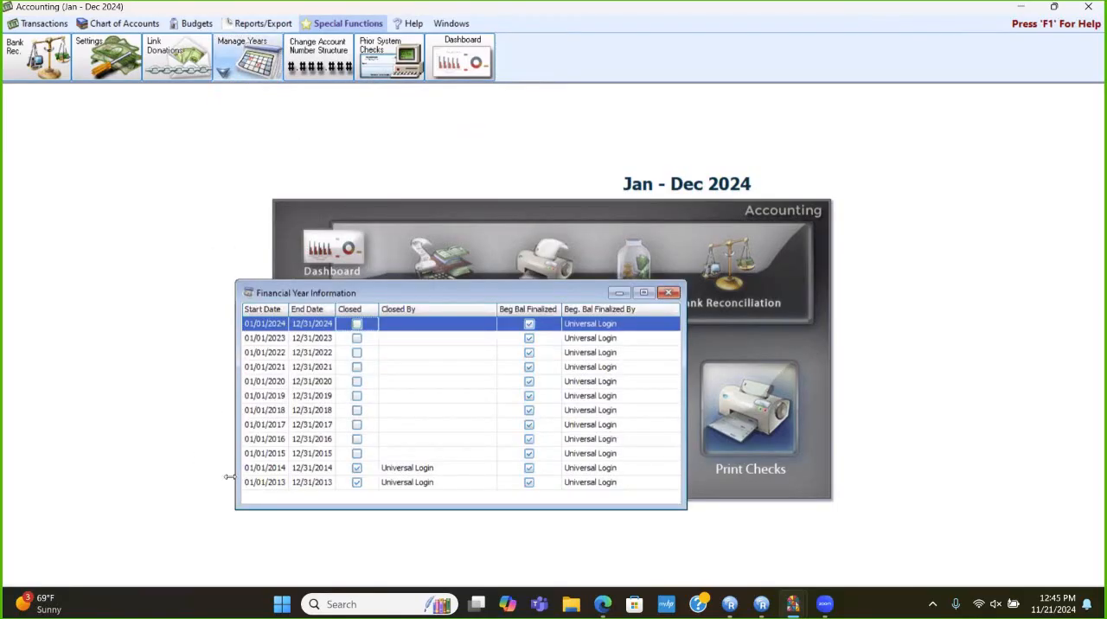
{"action": "left_click", "coordinate": [260, 471]}
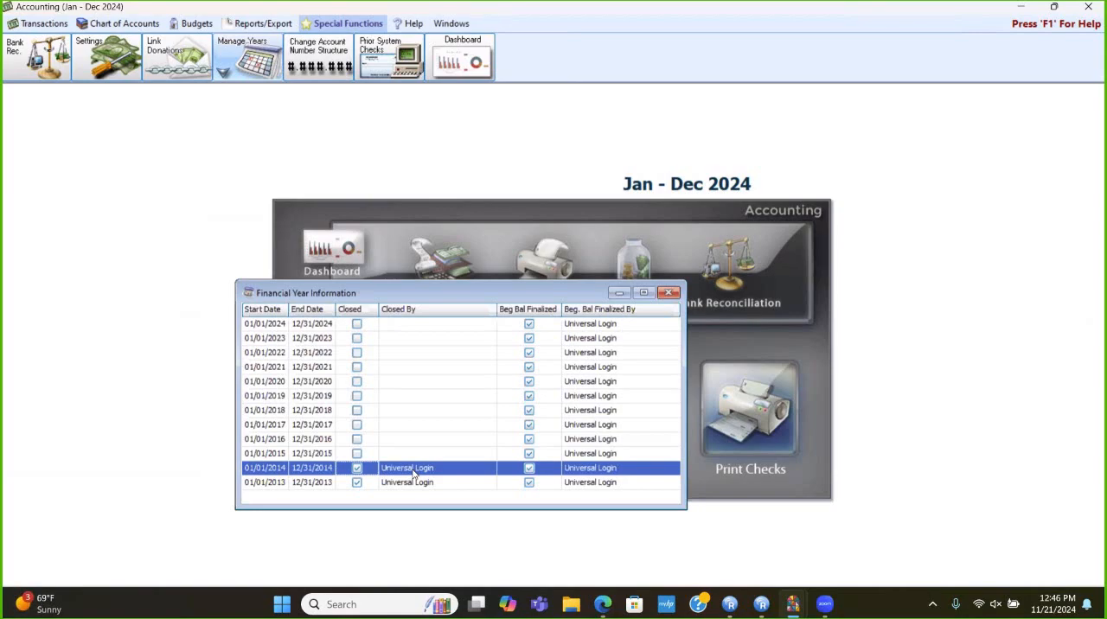
{"action": "left_click", "coordinate": [670, 294]}
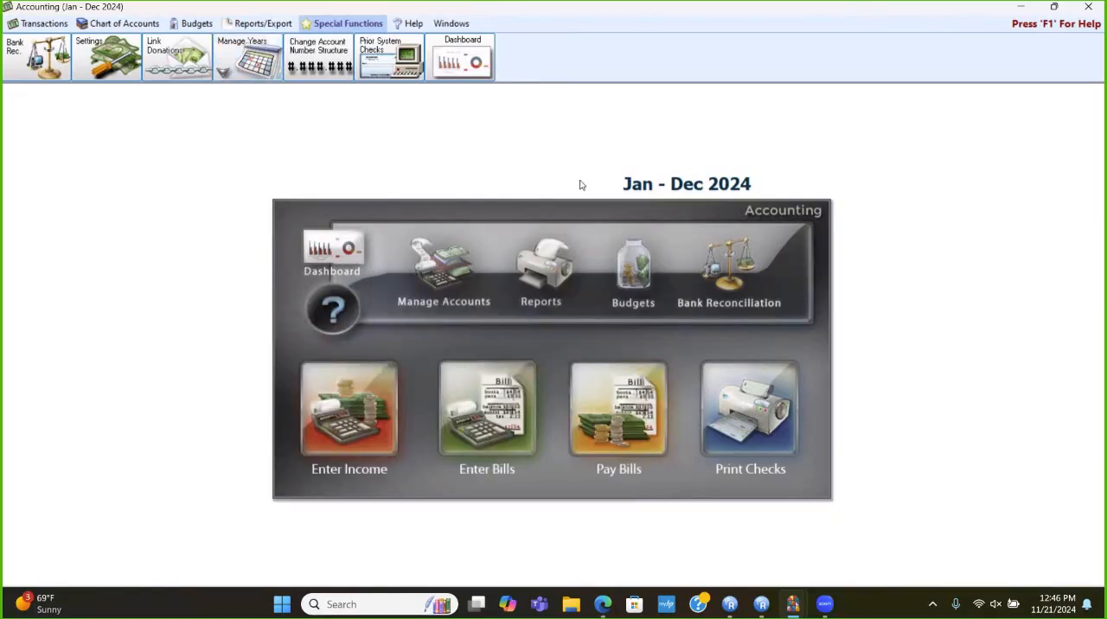
{"action": "left_click", "coordinate": [249, 63]}
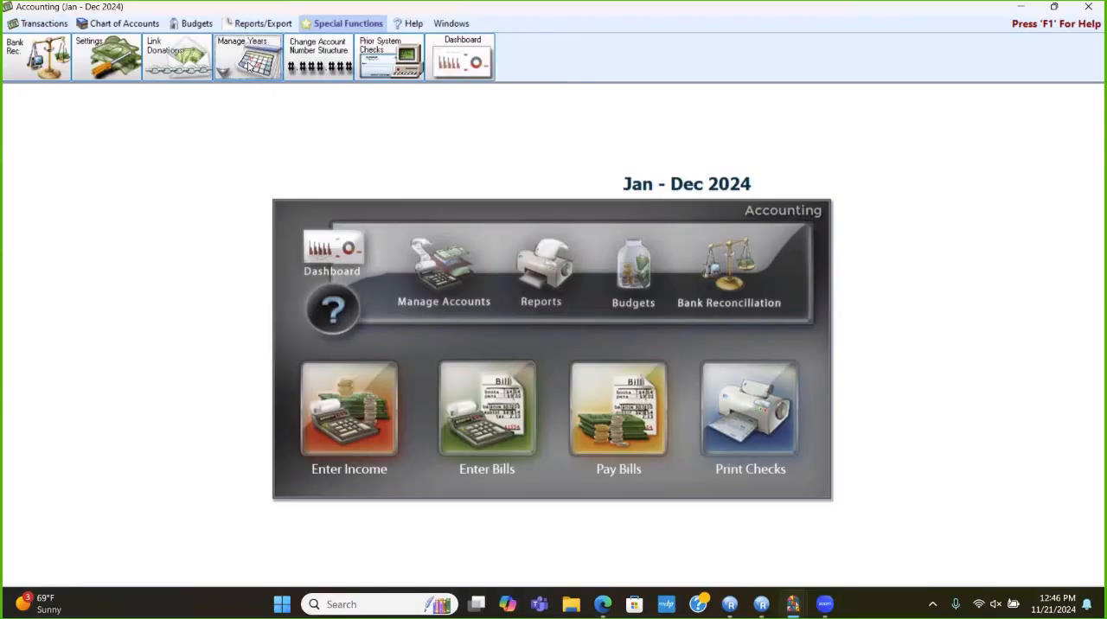
{"action": "left_click", "coordinate": [780, 174]}
- Create a payment from the outstanding bills for the two City Florist bills dated 11/21/2014 and 11/11/2024
{"action": "left_click", "coordinate": [640, 406]}
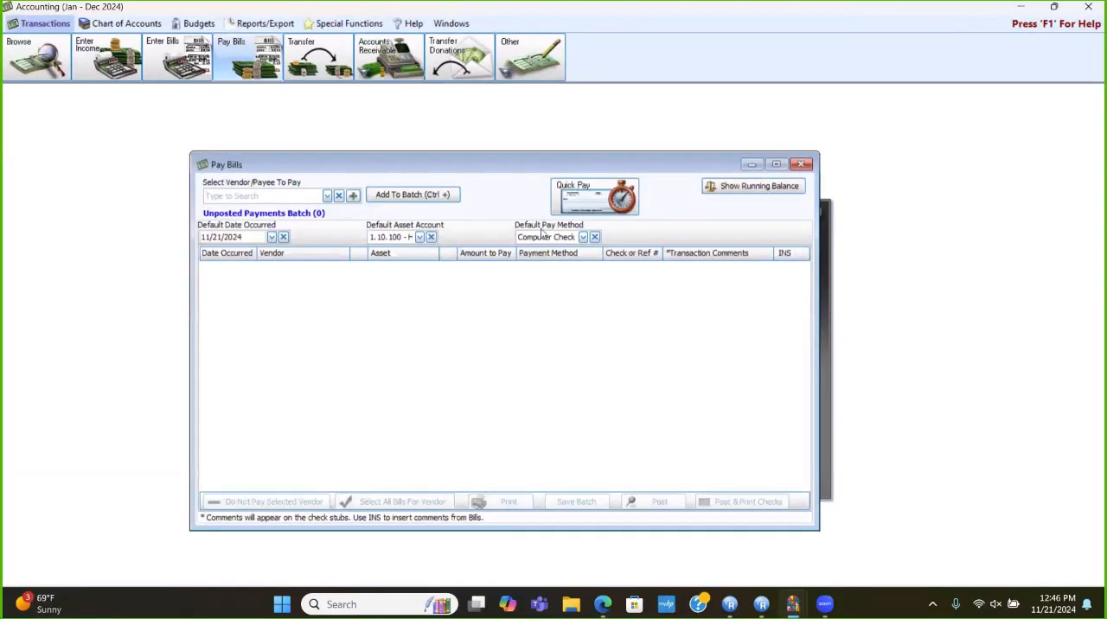
{"action": "left_click", "coordinate": [578, 196]}
{"action": "left_click", "coordinate": [581, 255]}
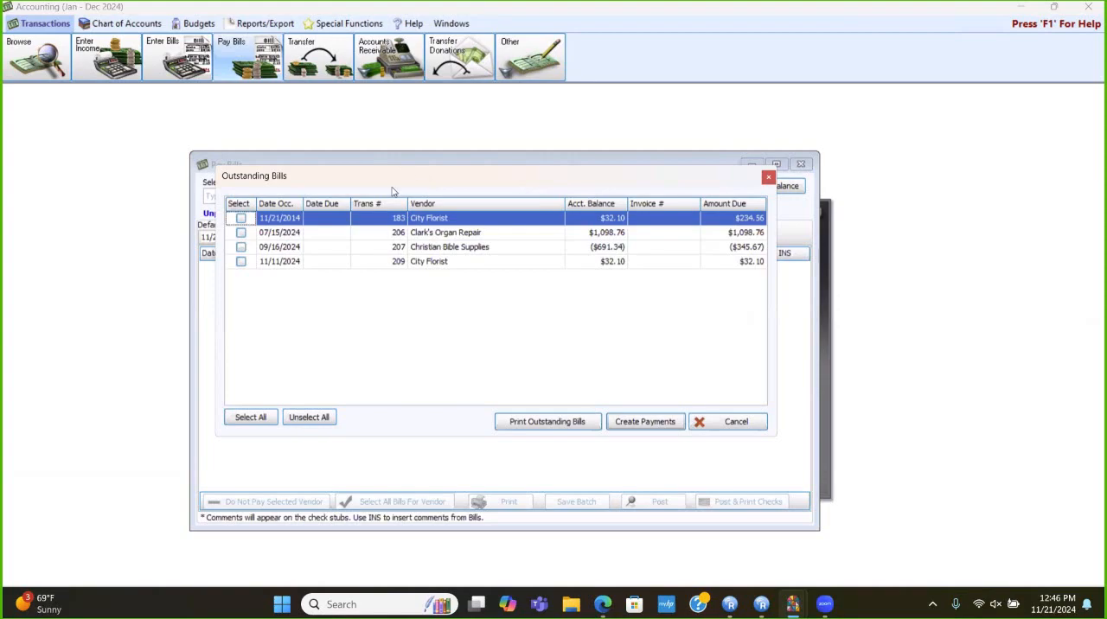
{"action": "left_click", "coordinate": [241, 218]}
{"action": "left_click", "coordinate": [241, 262]}
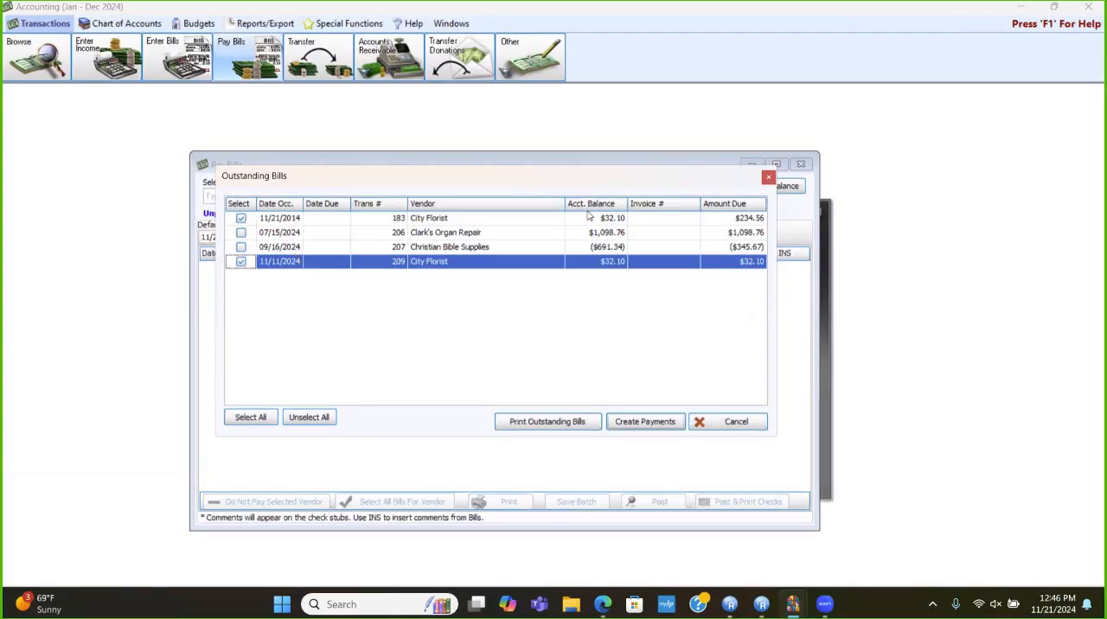
{"action": "left_click", "coordinate": [645, 422]}
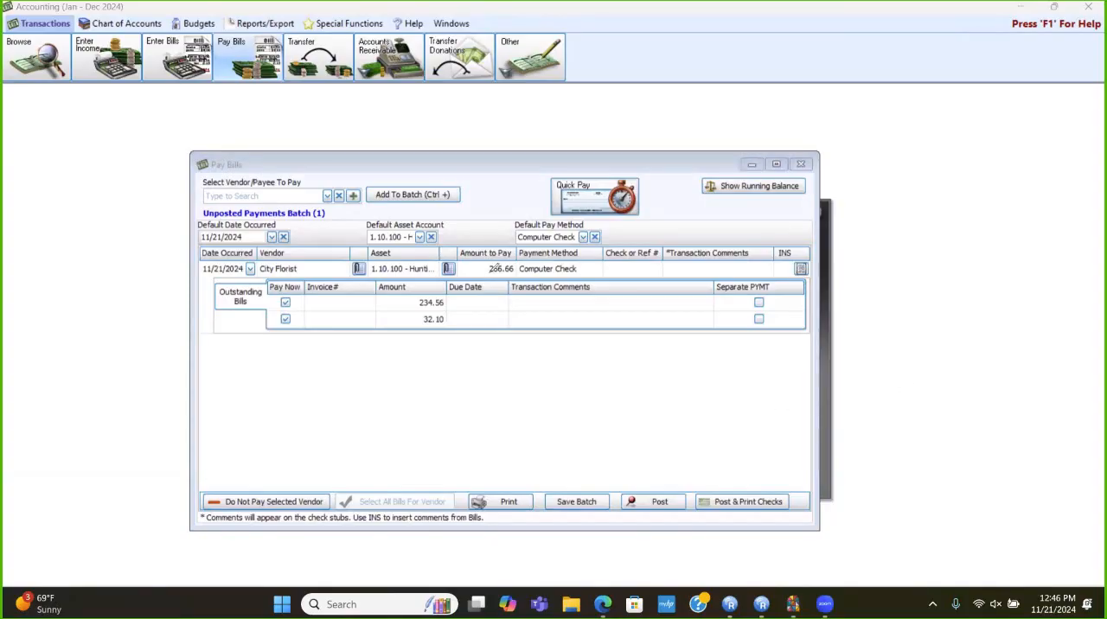
- Set the amount to pay on the City Florist payment to 32.10
{"action": "mouse_move", "coordinate": [462, 245]}
{"action": "left_mouse_down"}
{"action": "mouse_move", "coordinate": [518, 232]}
{"action": "mouse_move", "coordinate": [544, 278]}
{"action": "mouse_move", "coordinate": [478, 288]}
{"action": "mouse_move", "coordinate": [443, 251]}
{"action": "mouse_move", "coordinate": [475, 236]}
{"action": "left_mouse_up"}
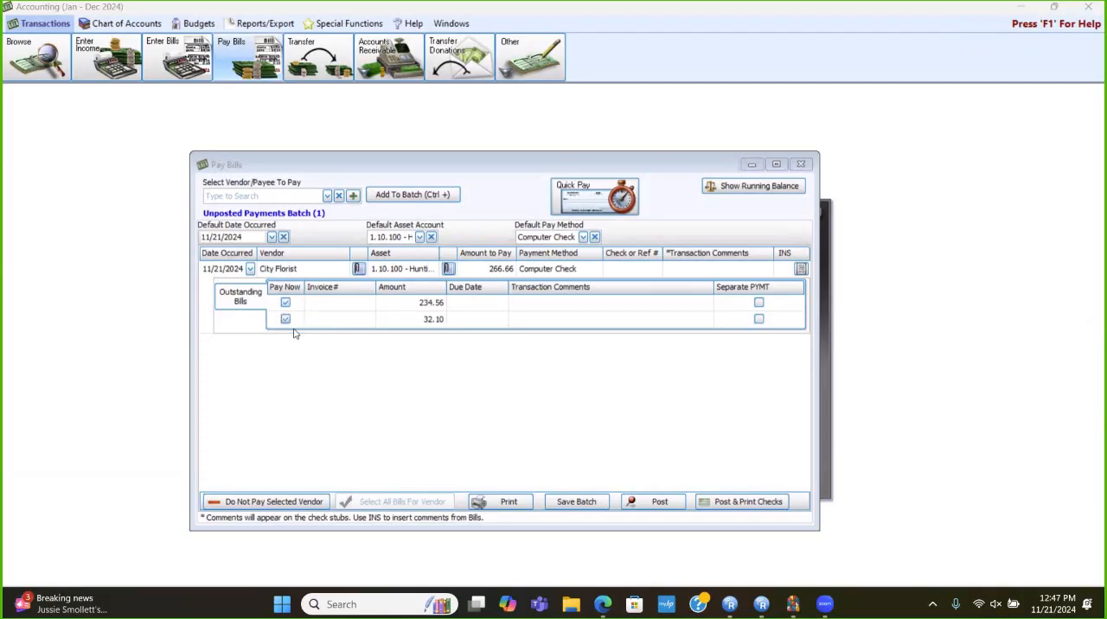
{"action": "left_click", "coordinate": [487, 269]}
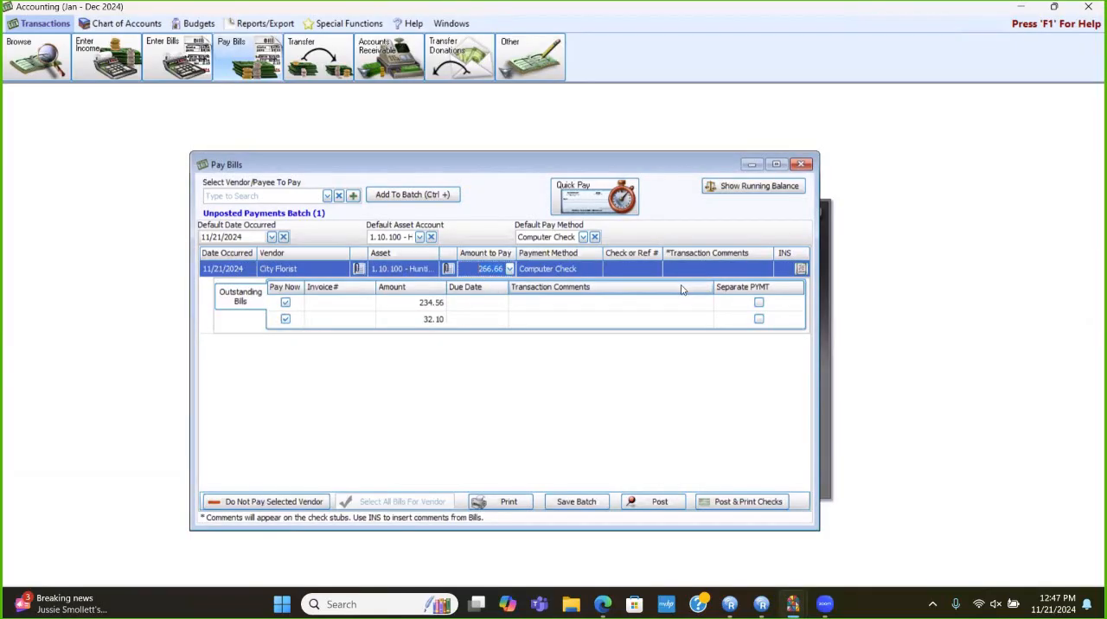
{"action": "type", "text": "5"}
{"action": "type", "text": "2.10"}
- Set the default date occurred for the City Florist payment batch to 11/11/2024
{"action": "left_click", "coordinate": [226, 270]}
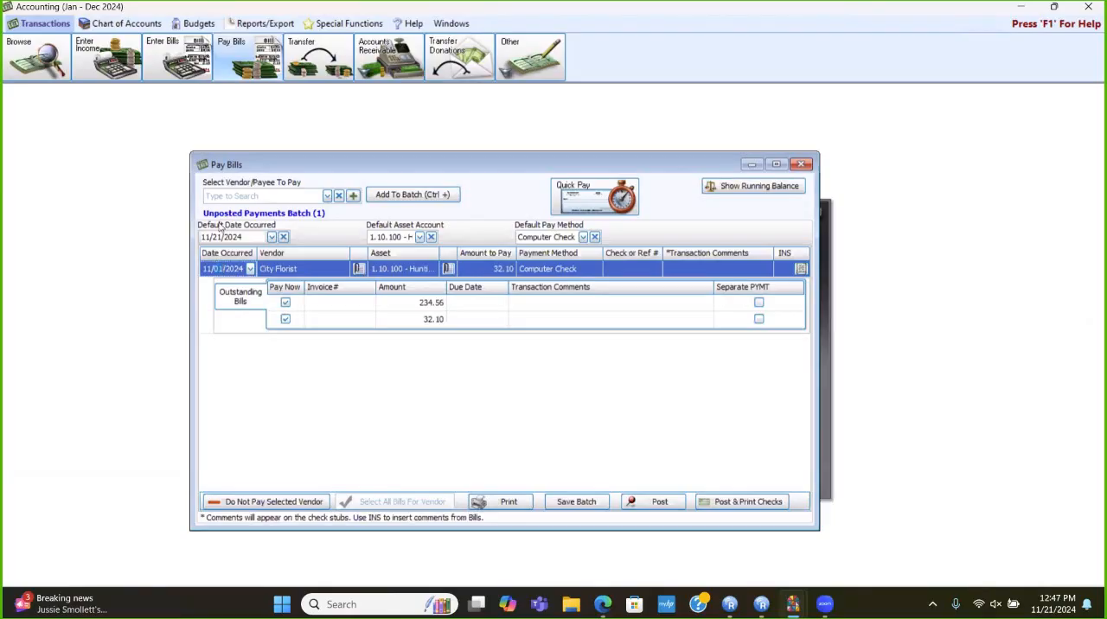
{"action": "left_click", "coordinate": [250, 269]}
{"action": "left_click", "coordinate": [245, 370]}
{"action": "left_click", "coordinate": [272, 237]}
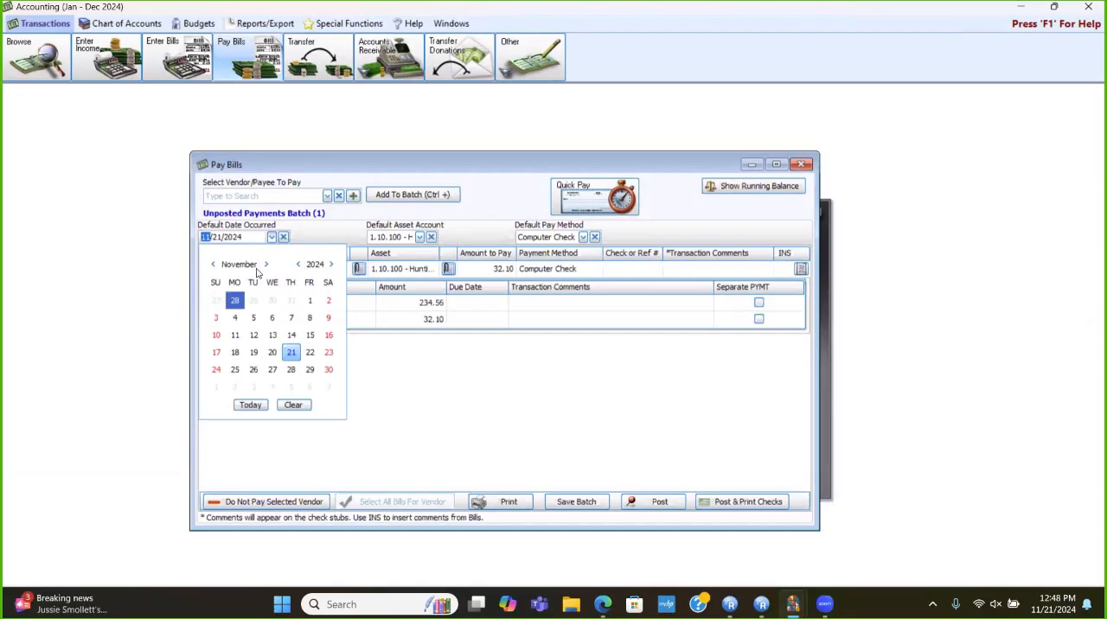
{"action": "left_click", "coordinate": [233, 336]}
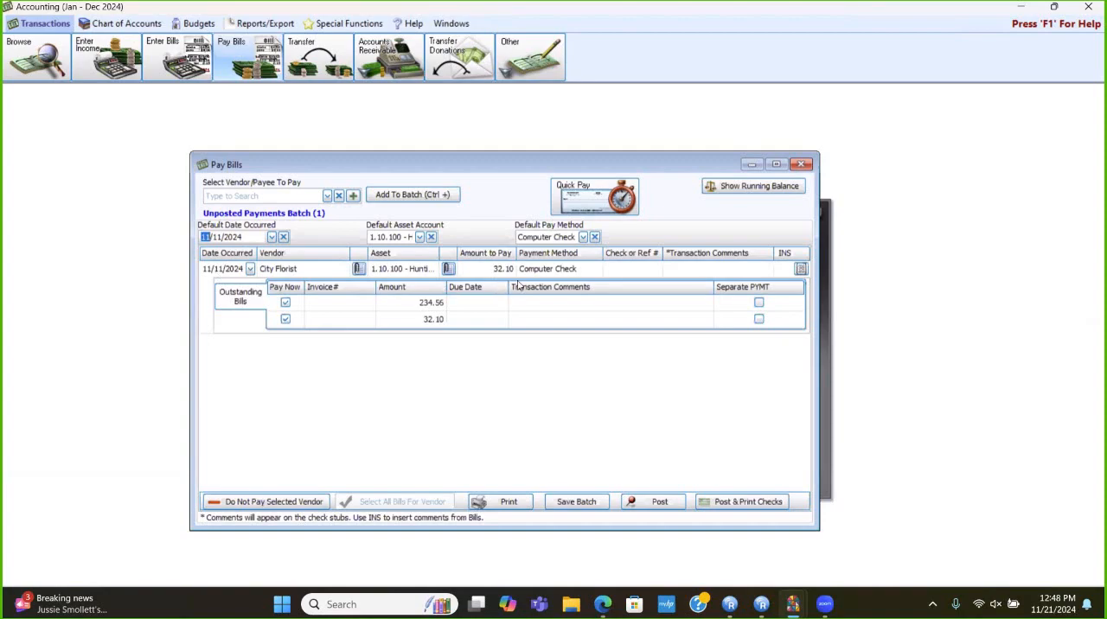
- Change the City Florist payment method to EFT and post the payment
{"action": "left_click", "coordinate": [597, 271]}
{"action": "left_click", "coordinate": [595, 269]}
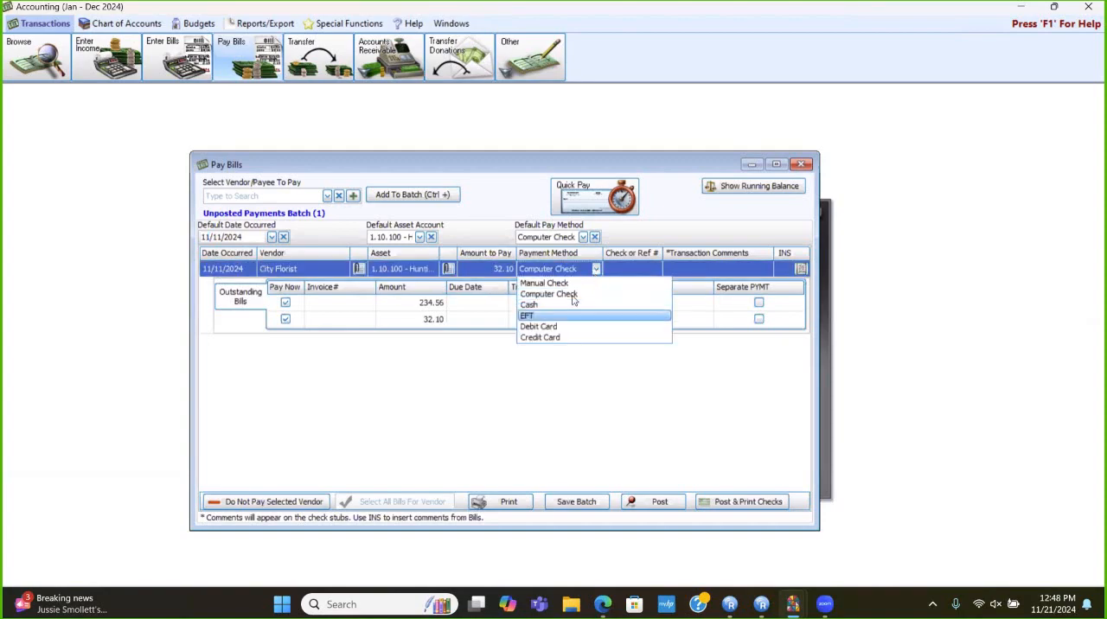
{"action": "left_click", "coordinate": [538, 317]}
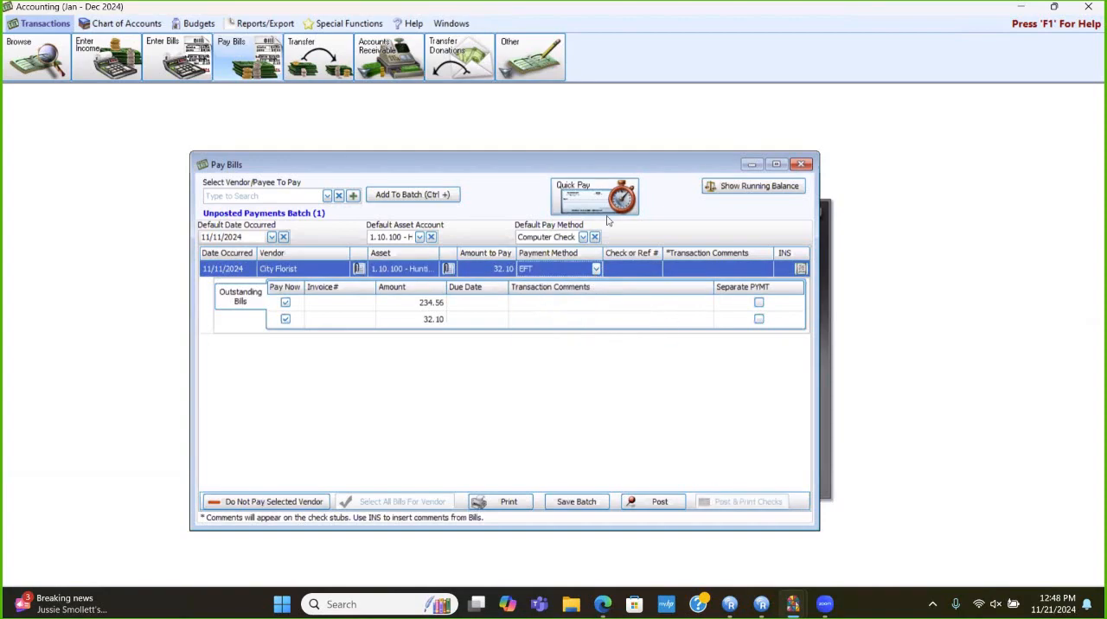
{"action": "left_click", "coordinate": [731, 192]}
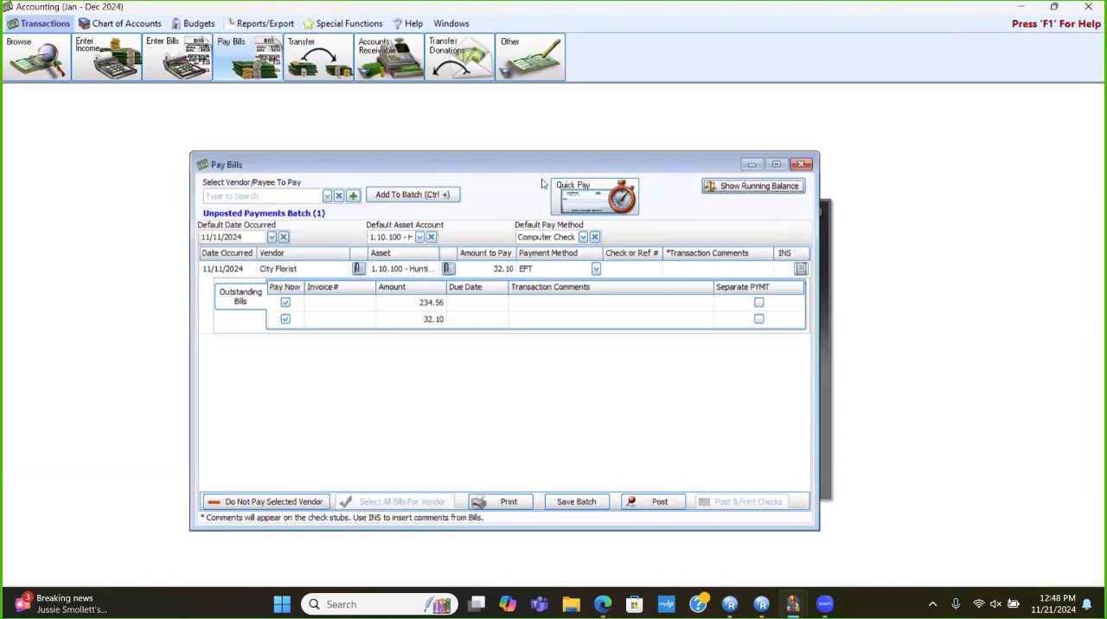
{"action": "left_click", "coordinate": [664, 514]}
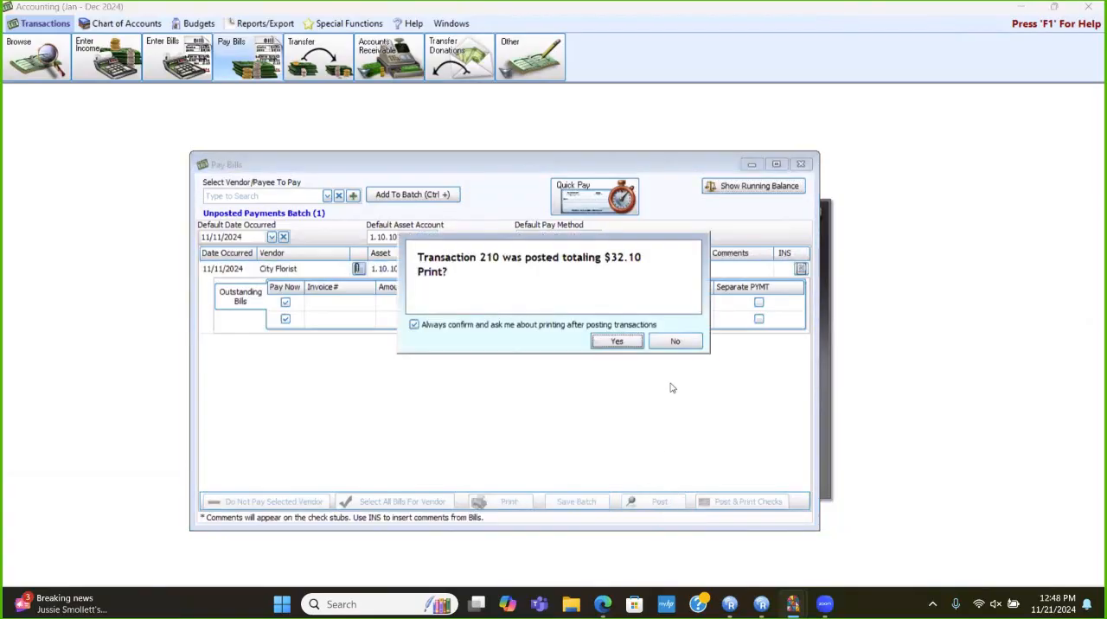
- Decline printing the posted City Florist payment, review the remaining outstanding bills through Quick Pay, and close Pay Bills
{"action": "left_click", "coordinate": [675, 343]}
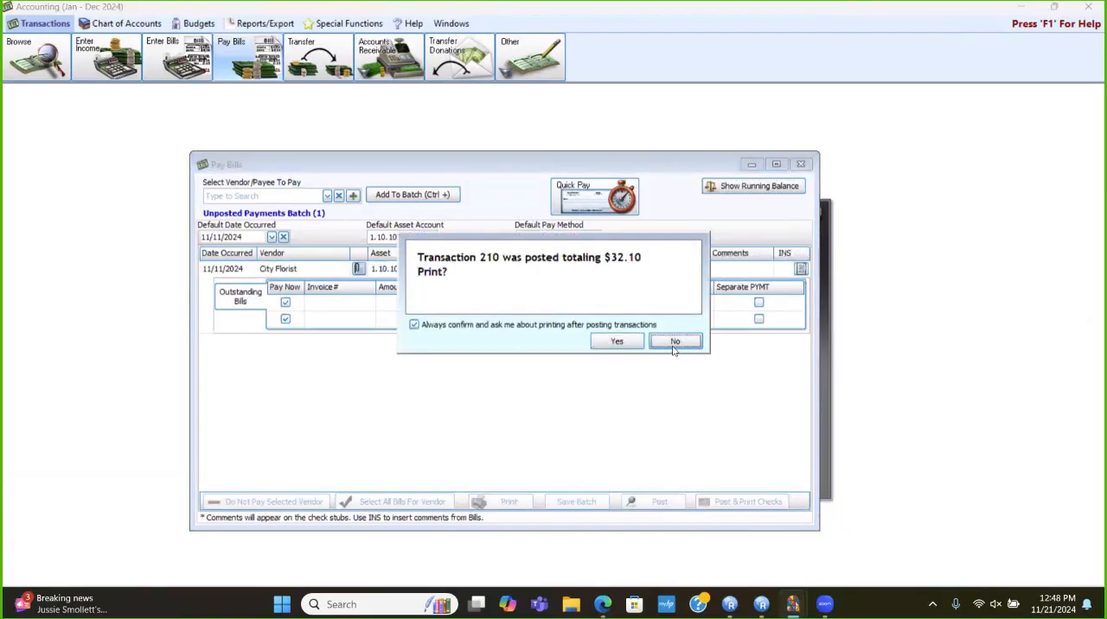
{"action": "left_click", "coordinate": [585, 206]}
{"action": "left_click", "coordinate": [592, 256]}
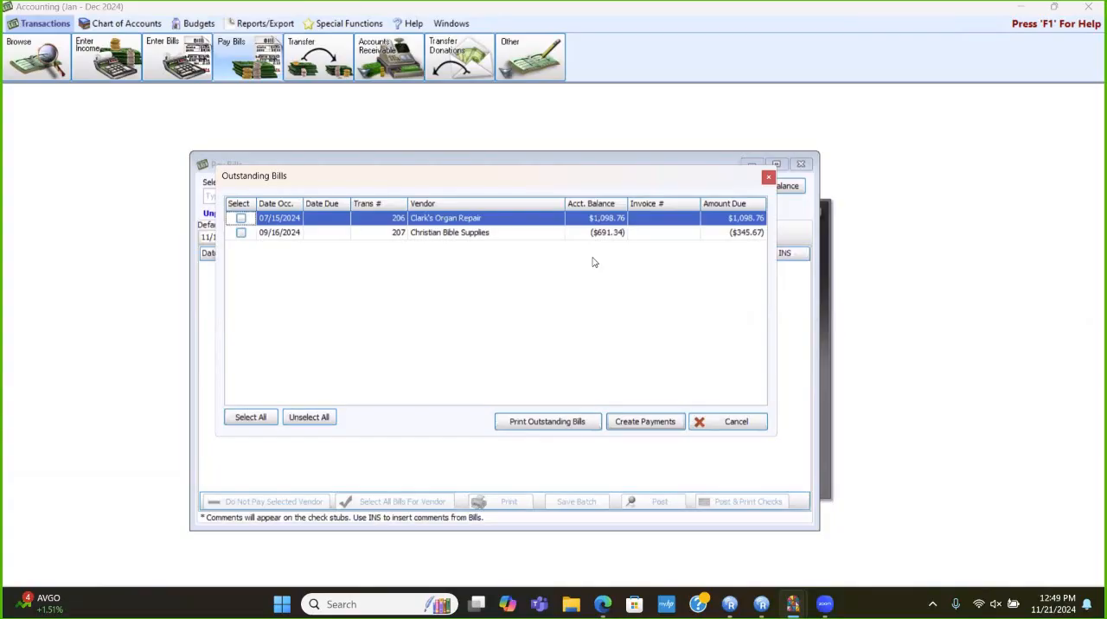
{"action": "left_click", "coordinate": [736, 424]}
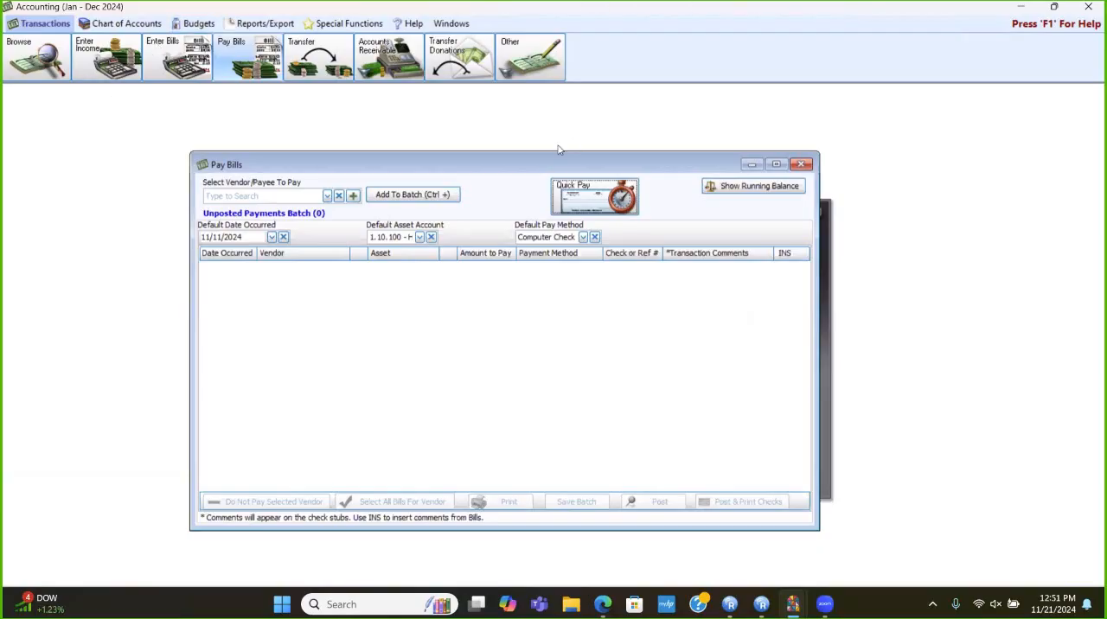
{"action": "left_click", "coordinate": [590, 210]}
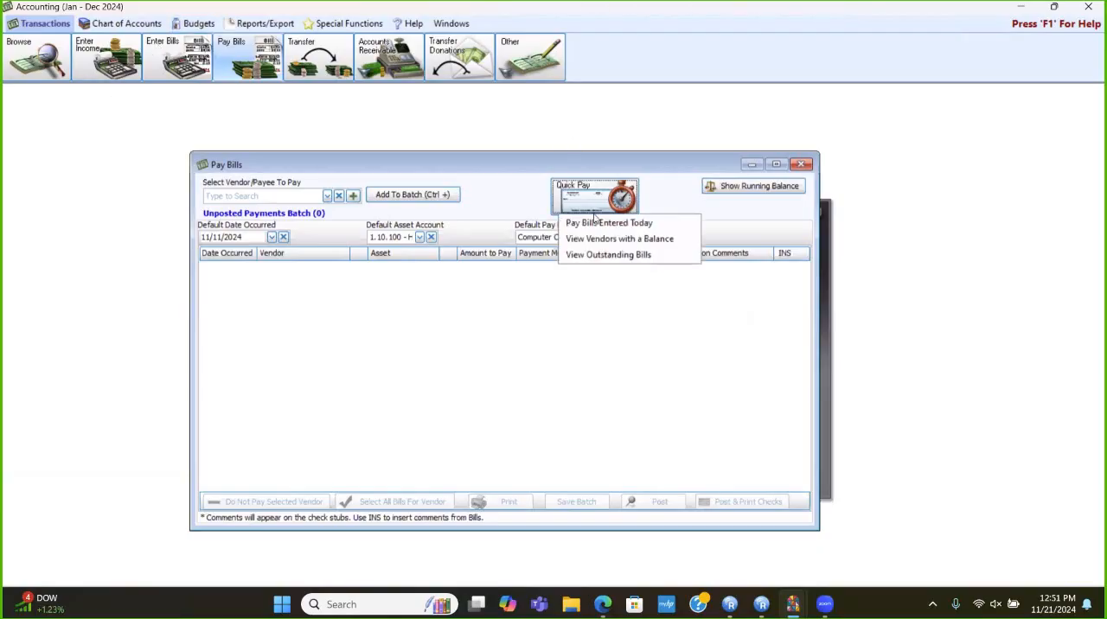
{"action": "left_click", "coordinate": [610, 255]}
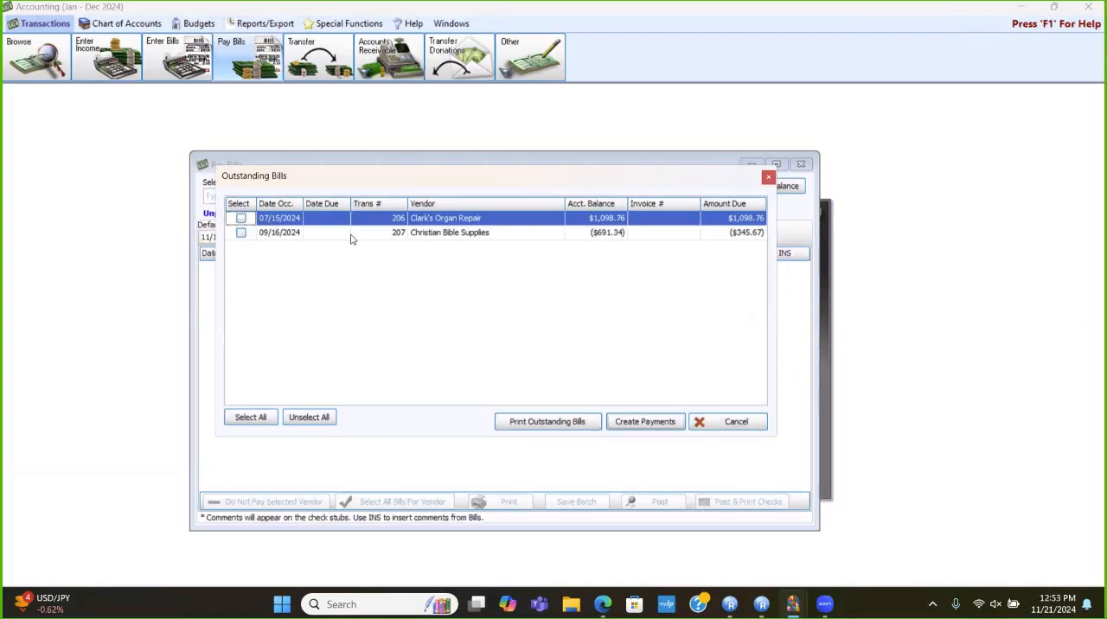
{"action": "left_click", "coordinate": [768, 179]}
{"action": "left_click", "coordinate": [799, 166]}
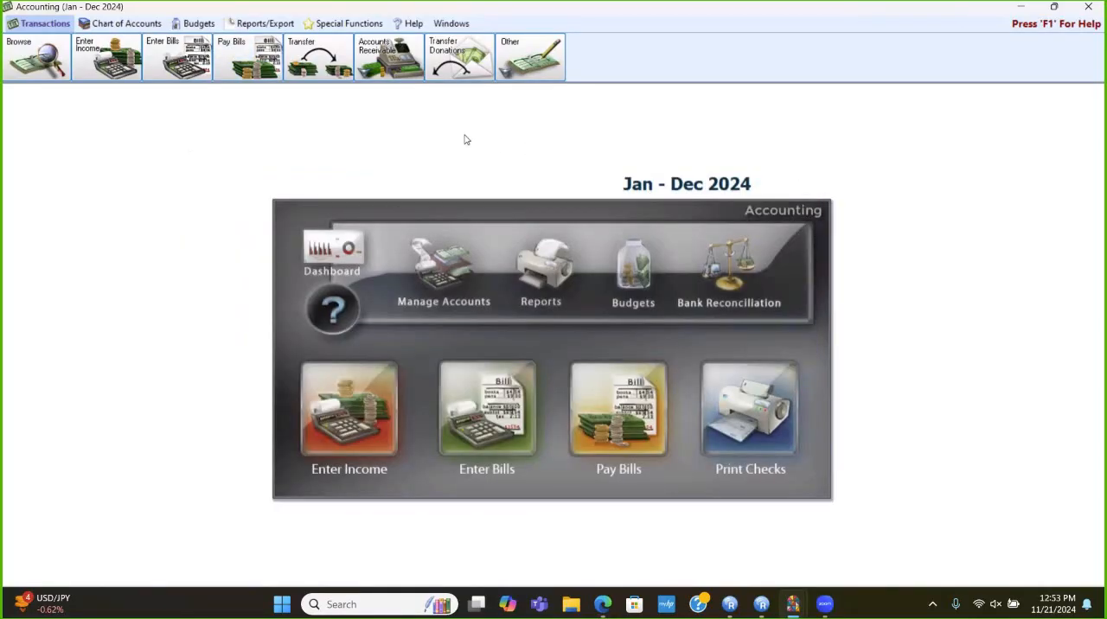
- Find the vendor Clark's Organ Repair in the Chart of Accounts and view its monthly balances
{"action": "left_click", "coordinate": [437, 277]}
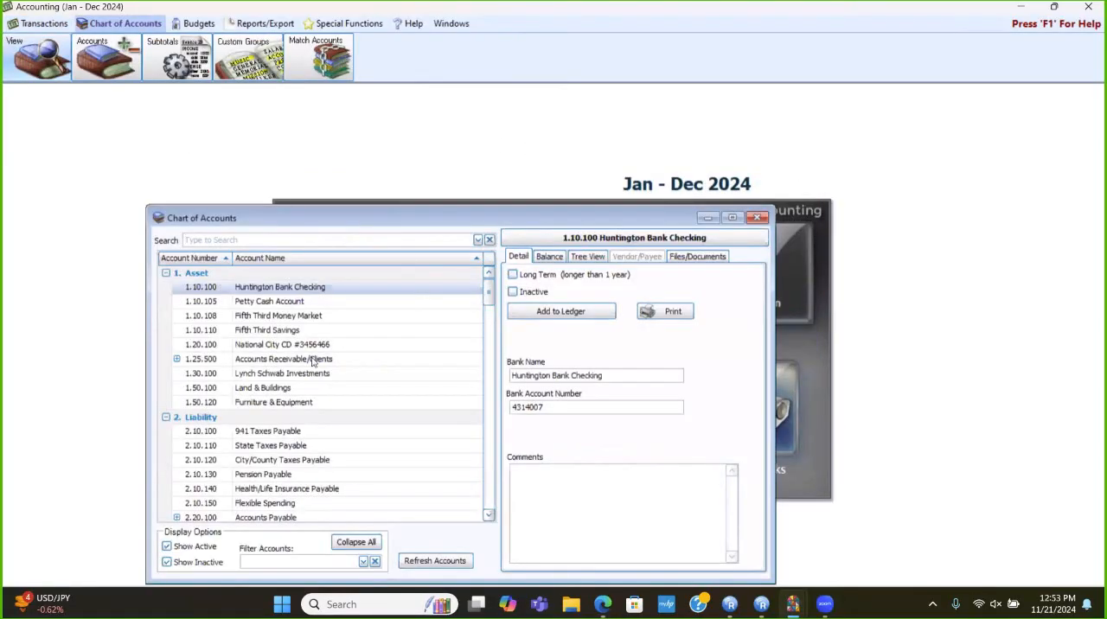
{"action": "left_click_drag", "start_coordinate": [458, 217], "coordinate": [527, 183]}
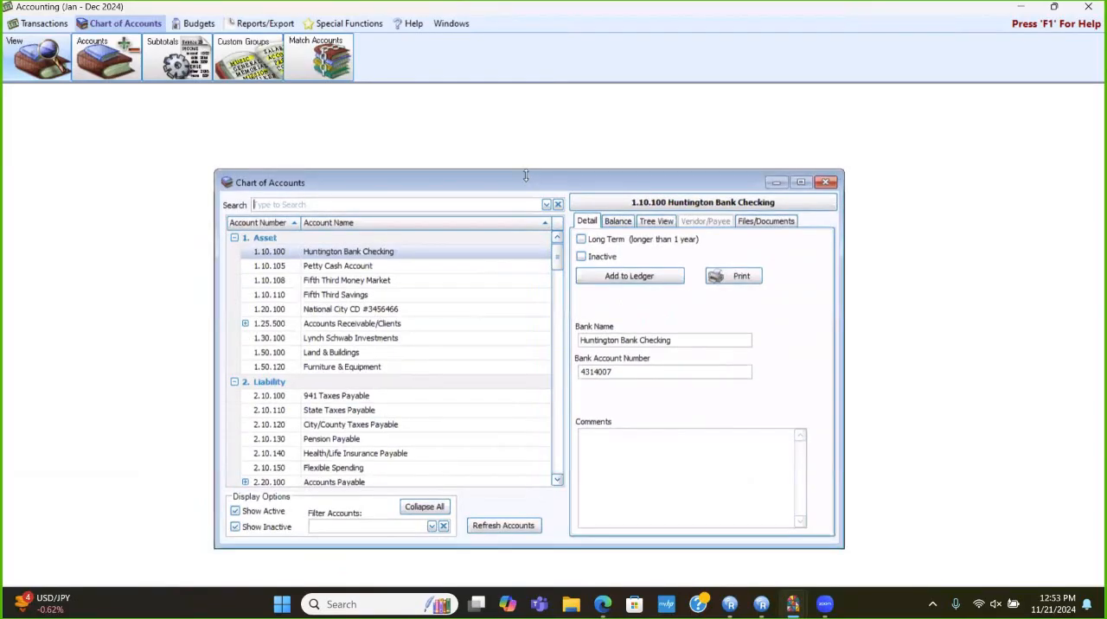
{"action": "type", "text": "clar"}
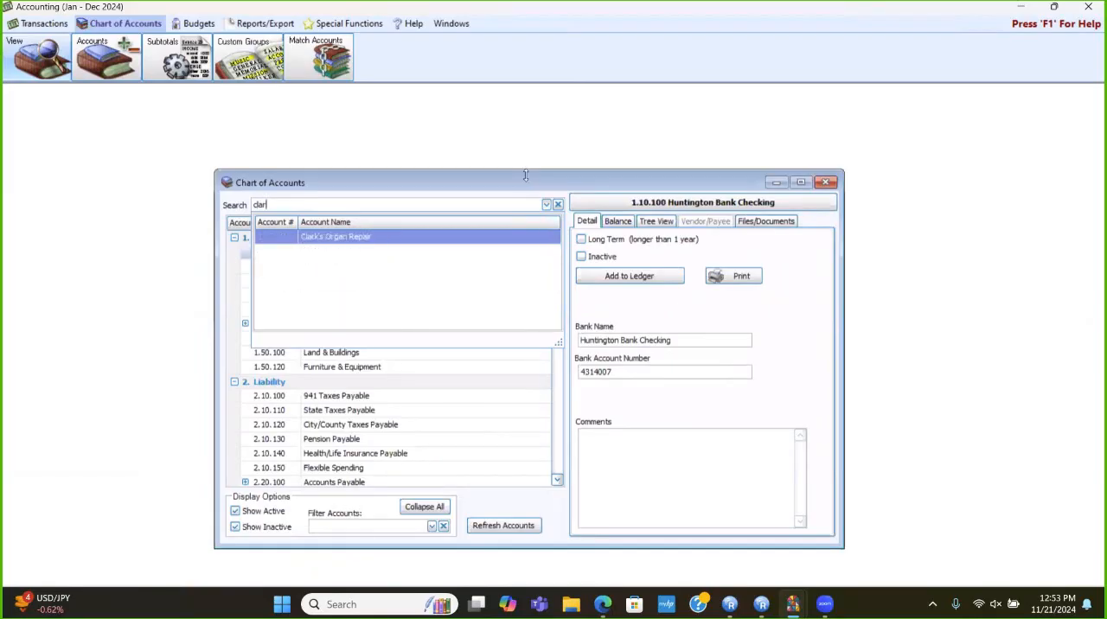
{"action": "key", "text": "Return"}
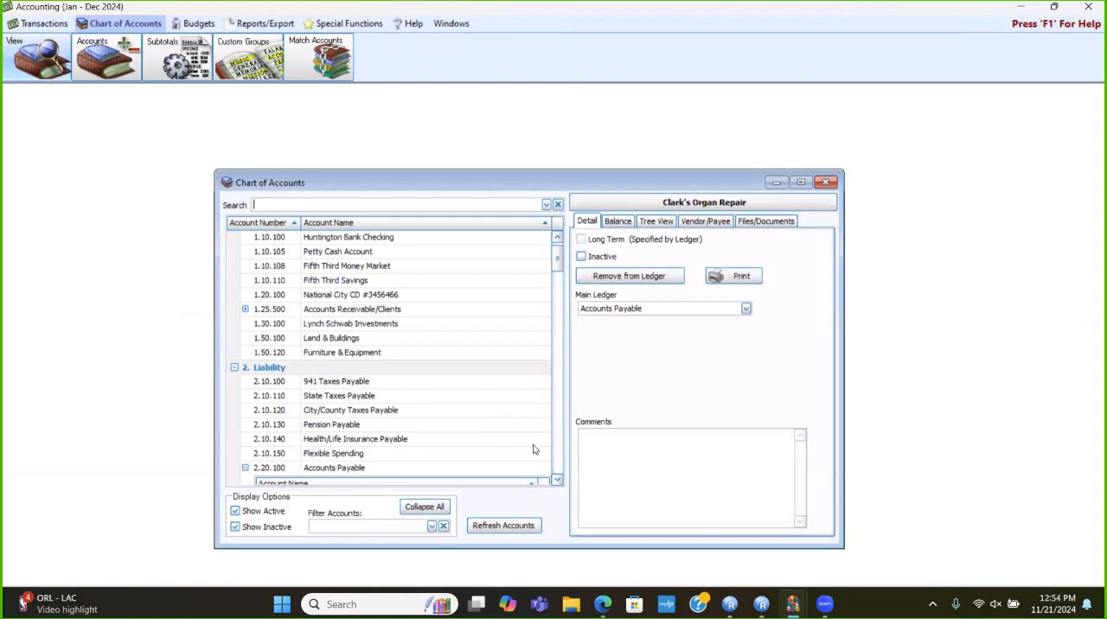
{"action": "scroll", "coordinate": [541, 450], "scroll_direction": "down", "scroll_amount": 5}
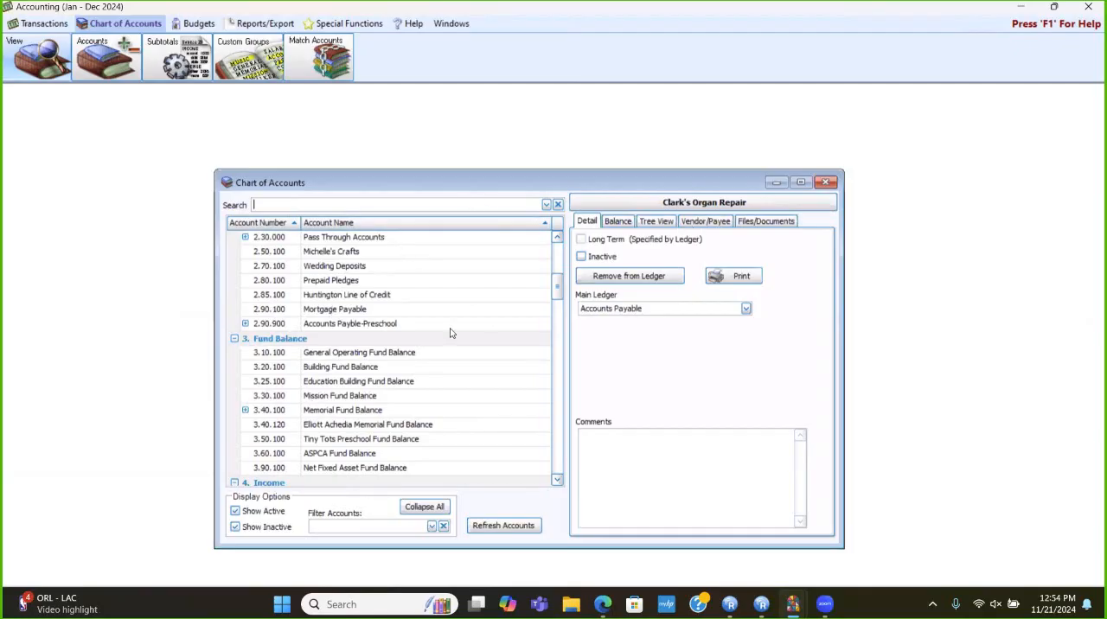
{"action": "left_click", "coordinate": [559, 239]}
{"action": "left_click", "coordinate": [559, 239]}
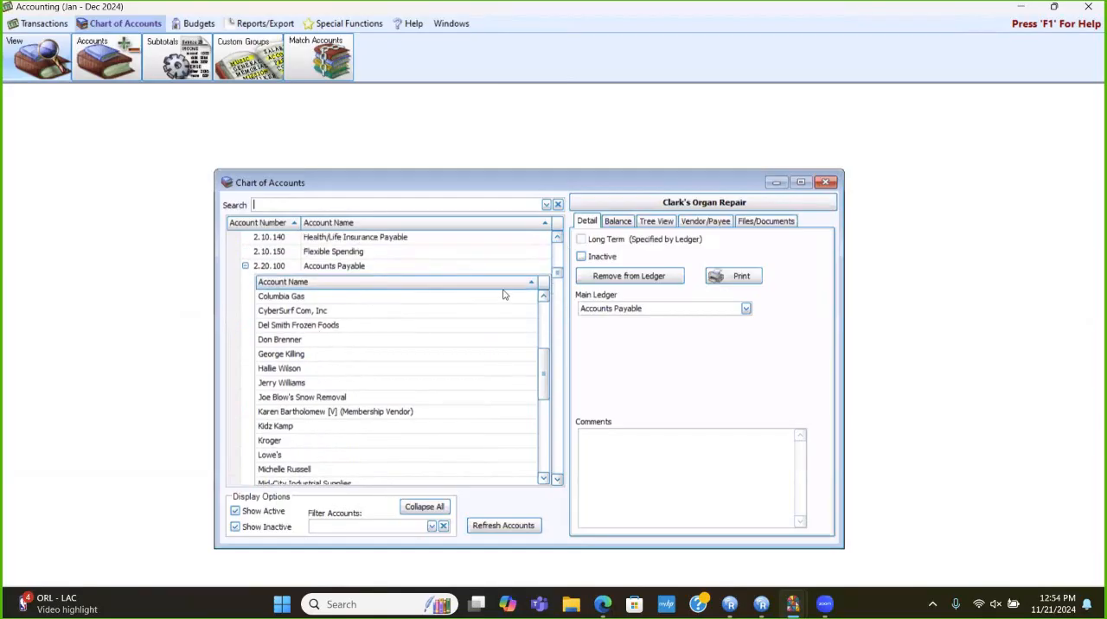
{"action": "left_click", "coordinate": [543, 296]}
{"action": "left_click", "coordinate": [543, 296]}
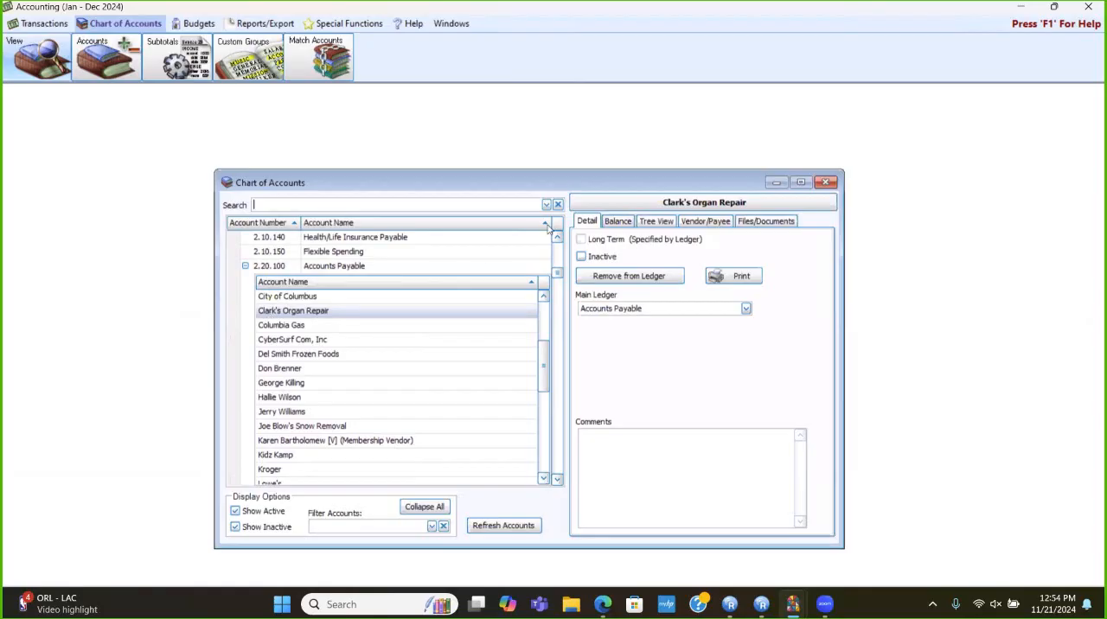
{"action": "left_click", "coordinate": [618, 221]}
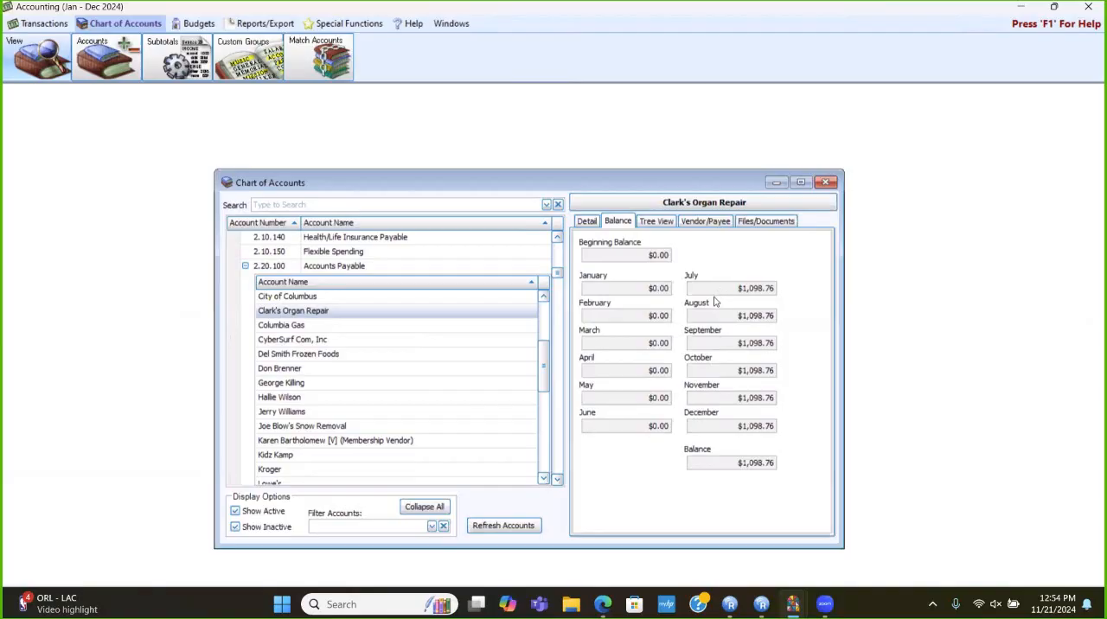
- Preview the General Ledger report for Clark's Organ Repair for July 2024, and close the report and the Chart of Accounts
{"action": "left_click", "coordinate": [587, 223]}
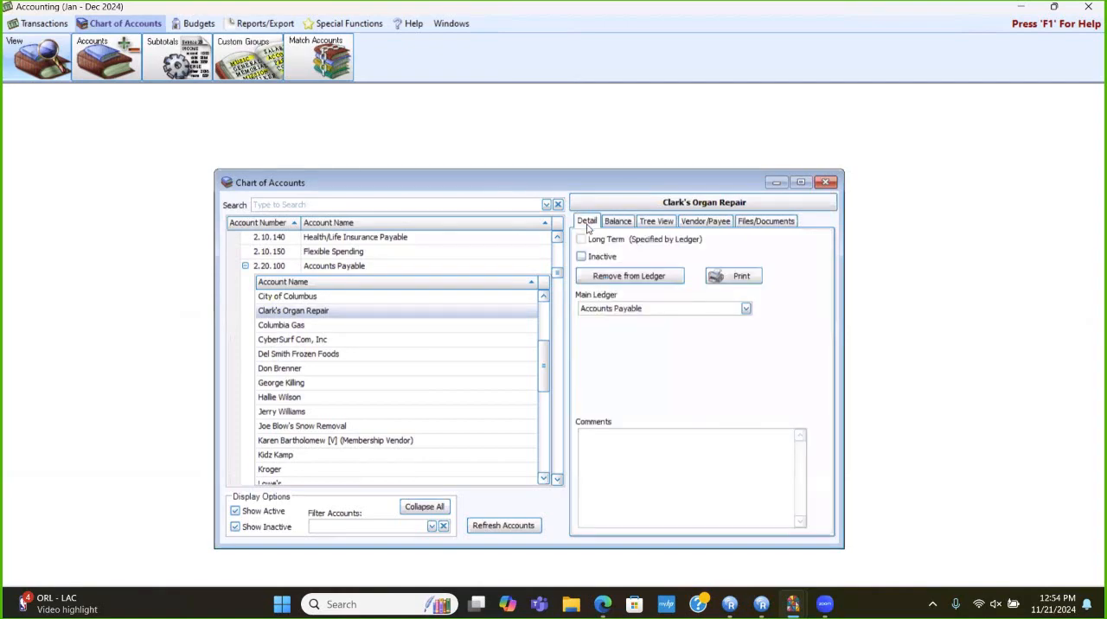
{"action": "left_click", "coordinate": [733, 275]}
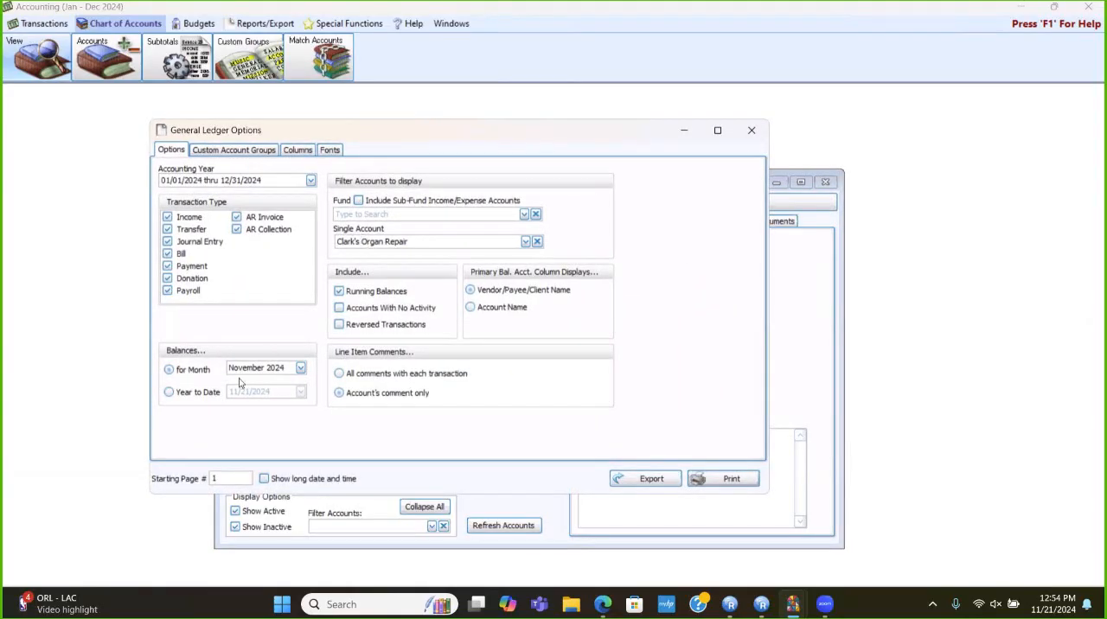
{"action": "left_click", "coordinate": [301, 369]}
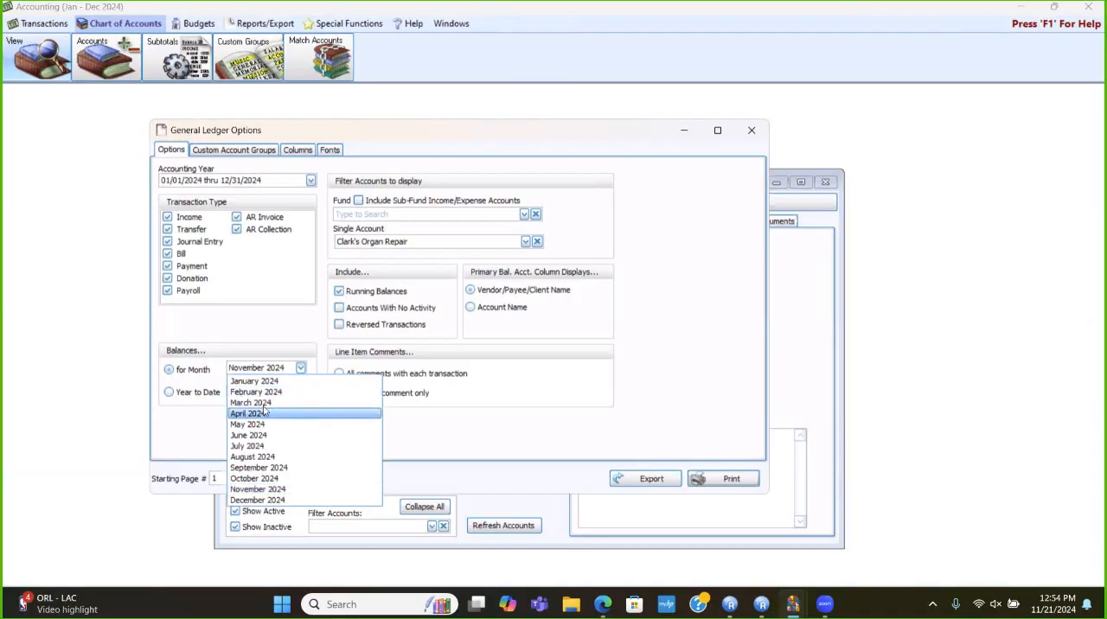
{"action": "left_click", "coordinate": [258, 445]}
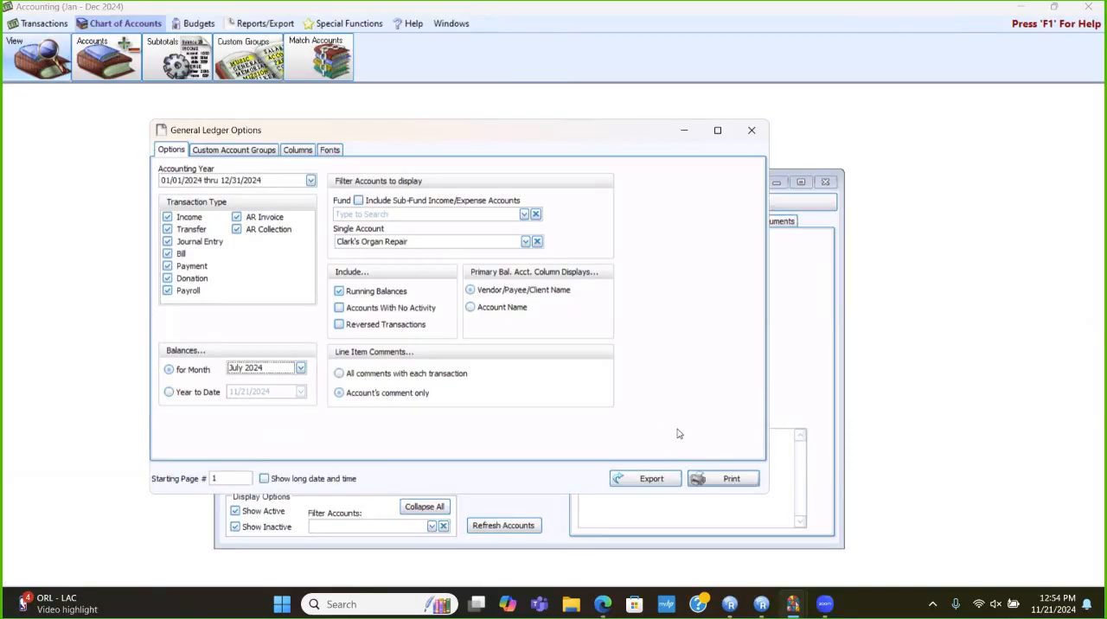
{"action": "left_click", "coordinate": [717, 482]}
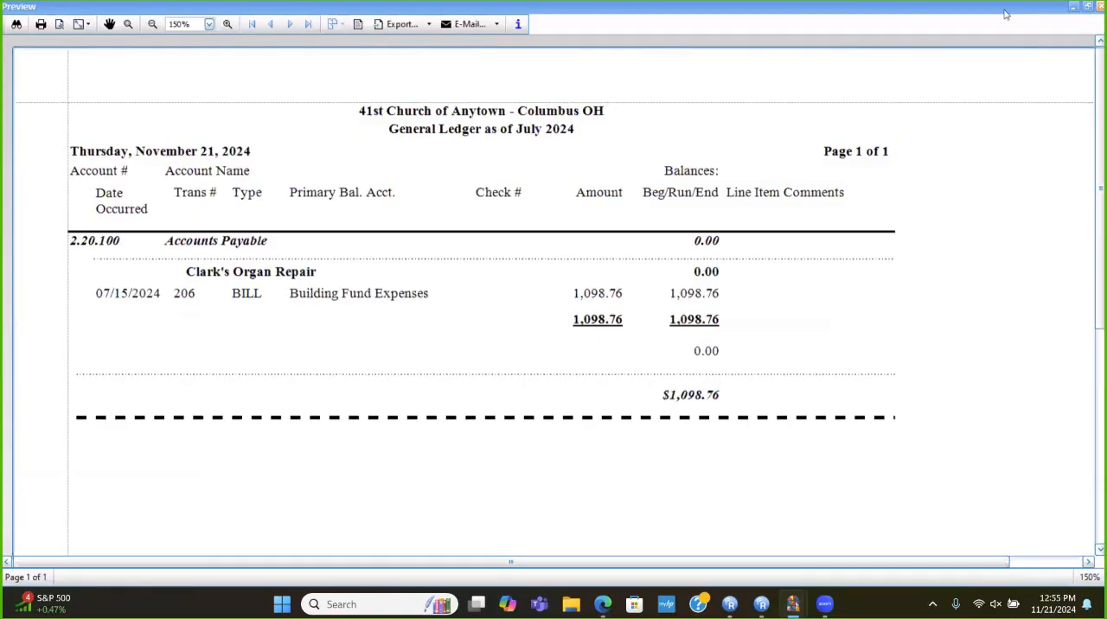
{"action": "left_click", "coordinate": [1100, 6]}
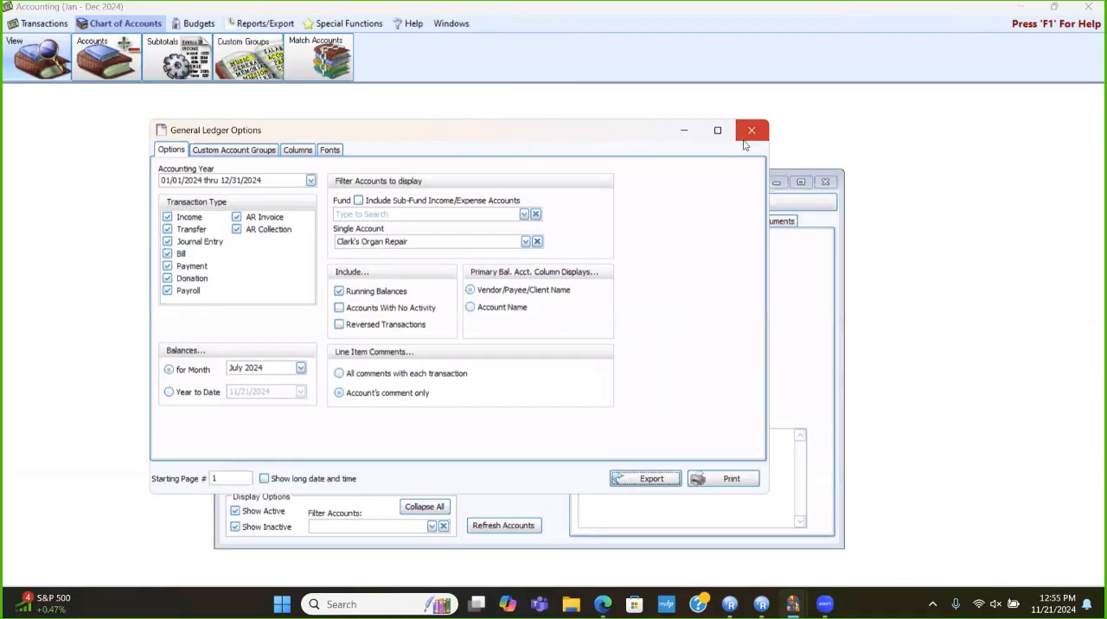
{"action": "left_click", "coordinate": [746, 134]}
{"action": "left_click", "coordinate": [824, 183]}
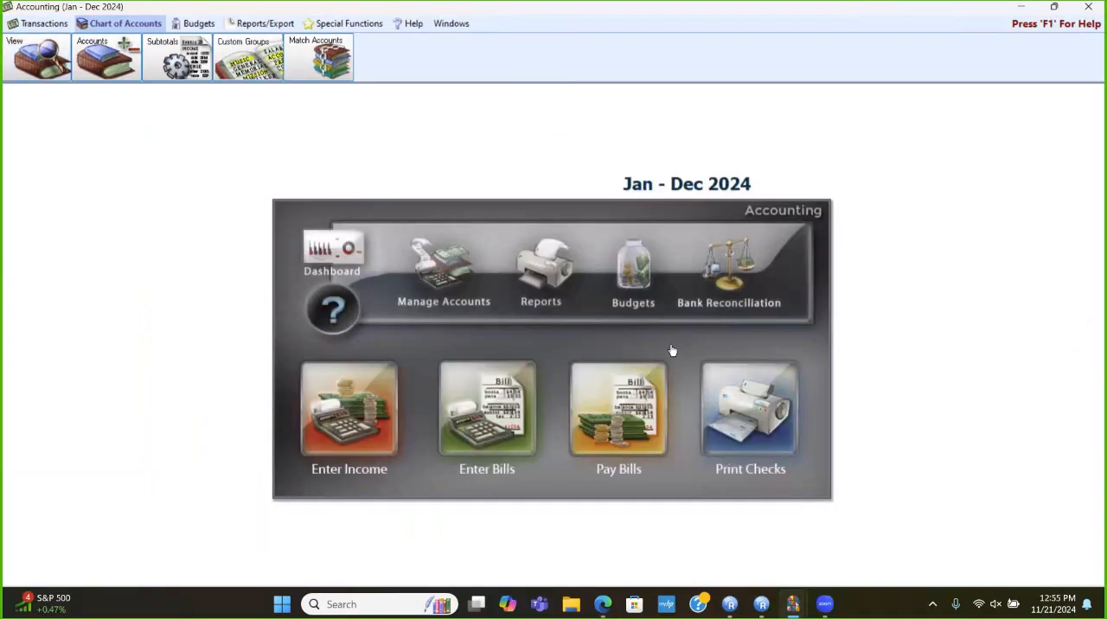
- Create a payment in Pay Bills from the outstanding Clark's Organ Repair bill dated 07/15/2024
{"action": "left_click", "coordinate": [636, 405]}
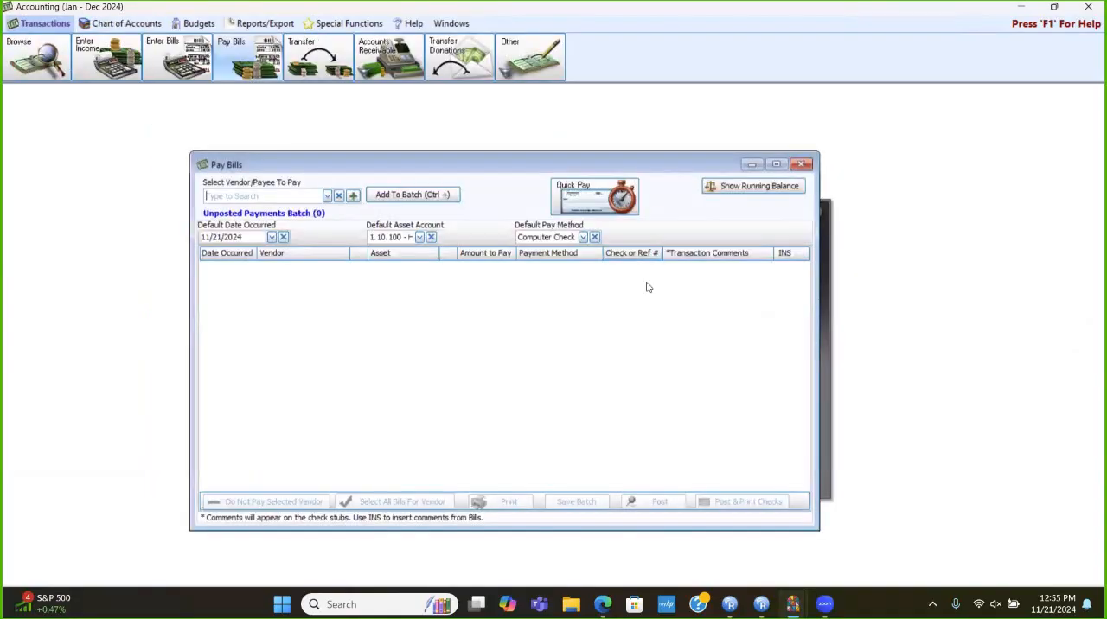
{"action": "left_click", "coordinate": [605, 197]}
{"action": "left_click", "coordinate": [608, 254]}
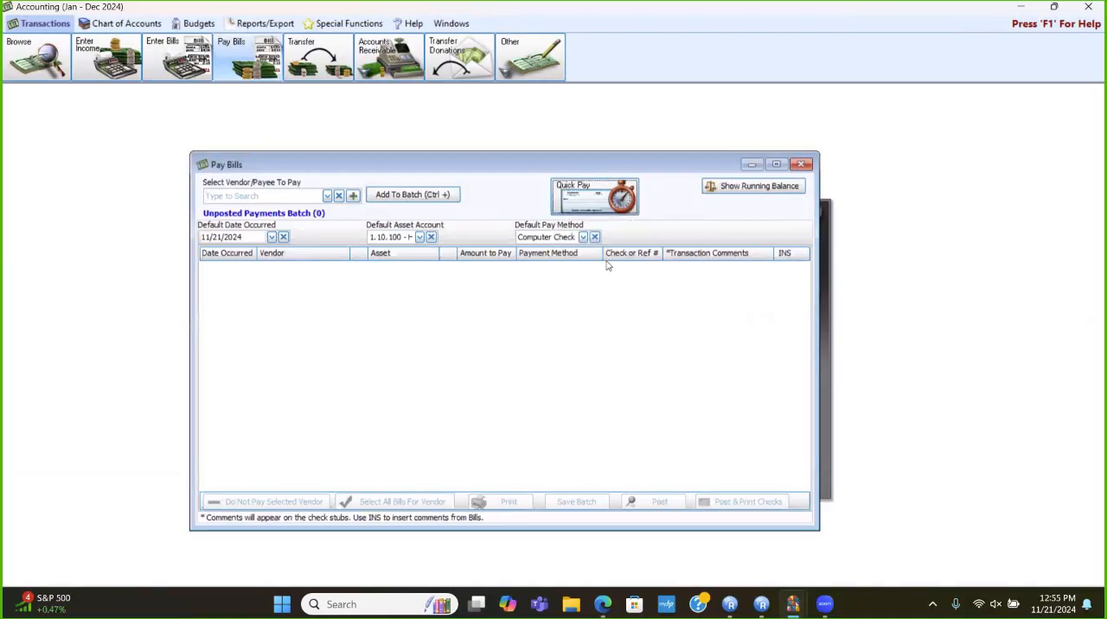
{"action": "left_click", "coordinate": [240, 218]}
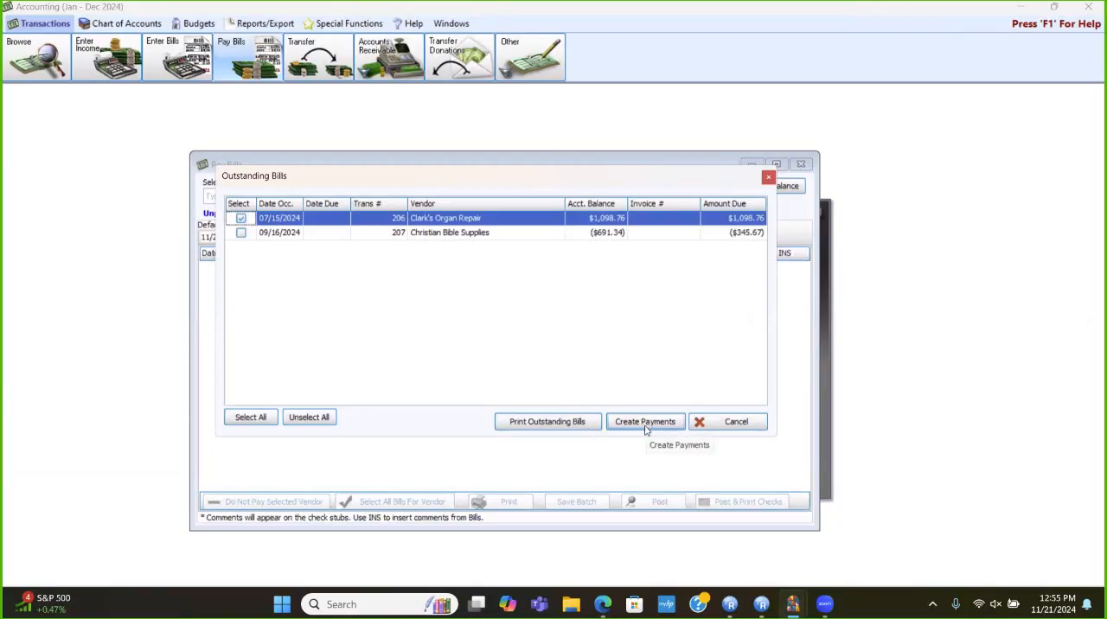
{"action": "left_click", "coordinate": [644, 422]}
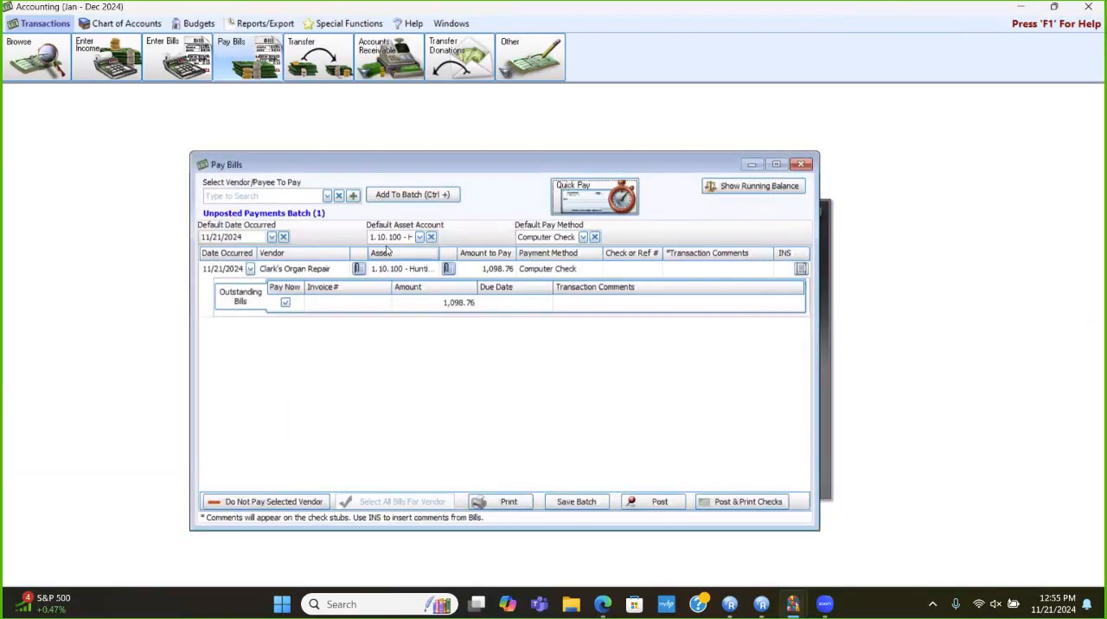
- Set the default pay method to Manual Check and enter check number 5487 for the Clark's Organ Repair payment
{"action": "left_click", "coordinate": [582, 237]}
{"action": "left_click", "coordinate": [568, 251]}
{"action": "left_click", "coordinate": [596, 269]}
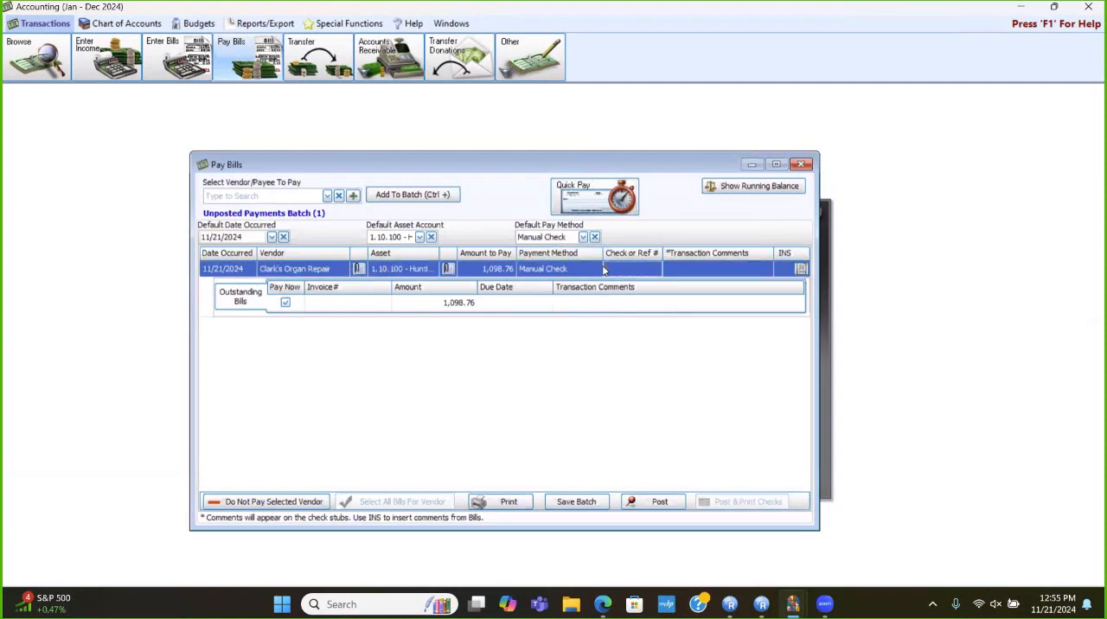
{"action": "type", "text": "548747"}
- Set the default date occurred to 07/15/2024 and post the Clark's Organ Repair payment despite the asset account mismatch, without printing
{"action": "left_click", "coordinate": [212, 237]}
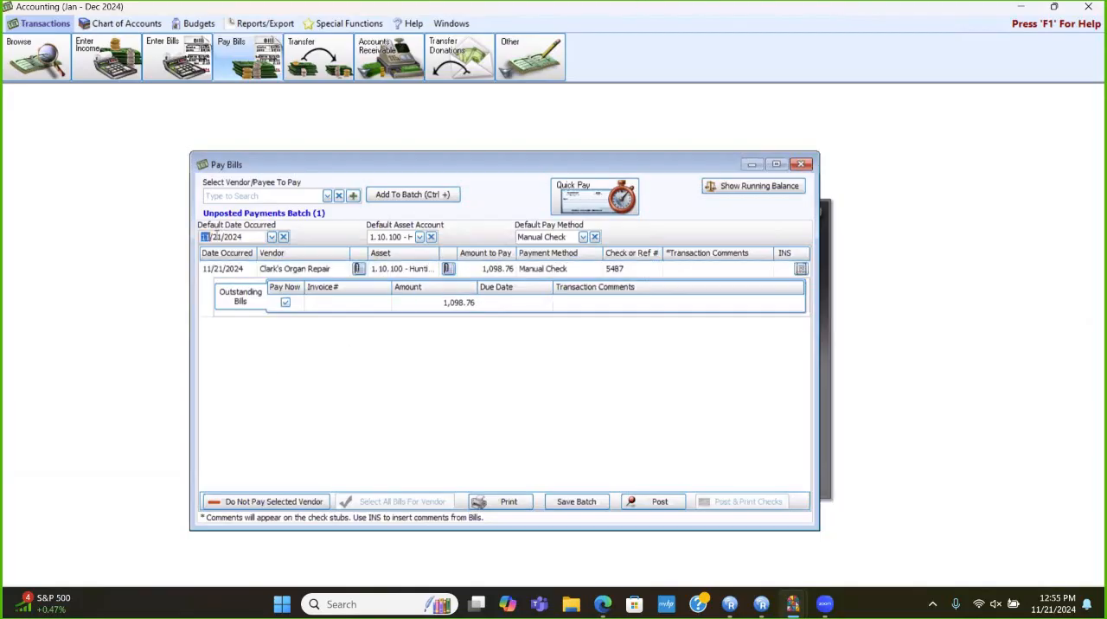
{"action": "type", "text": "0715"}
{"action": "left_click", "coordinate": [653, 508]}
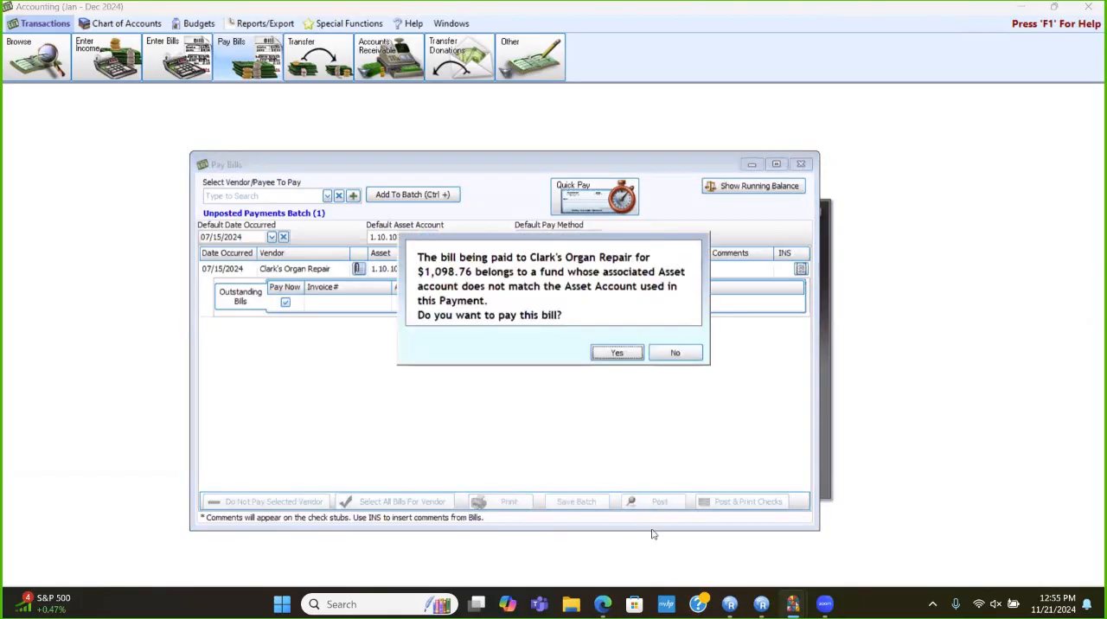
{"action": "left_click", "coordinate": [617, 354]}
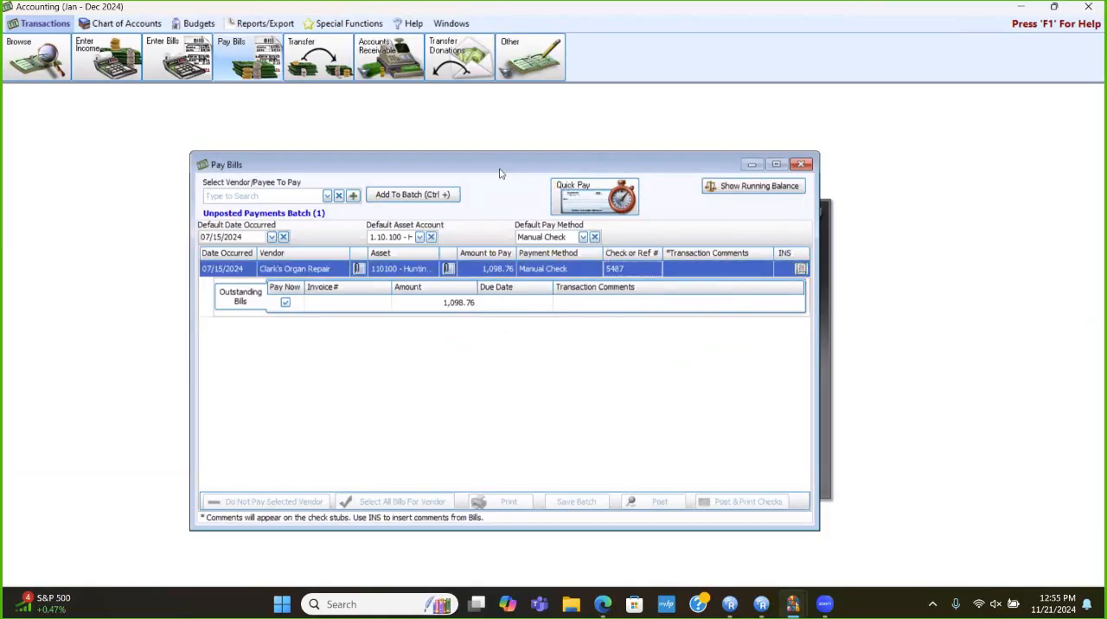
{"action": "left_click", "coordinate": [674, 340]}
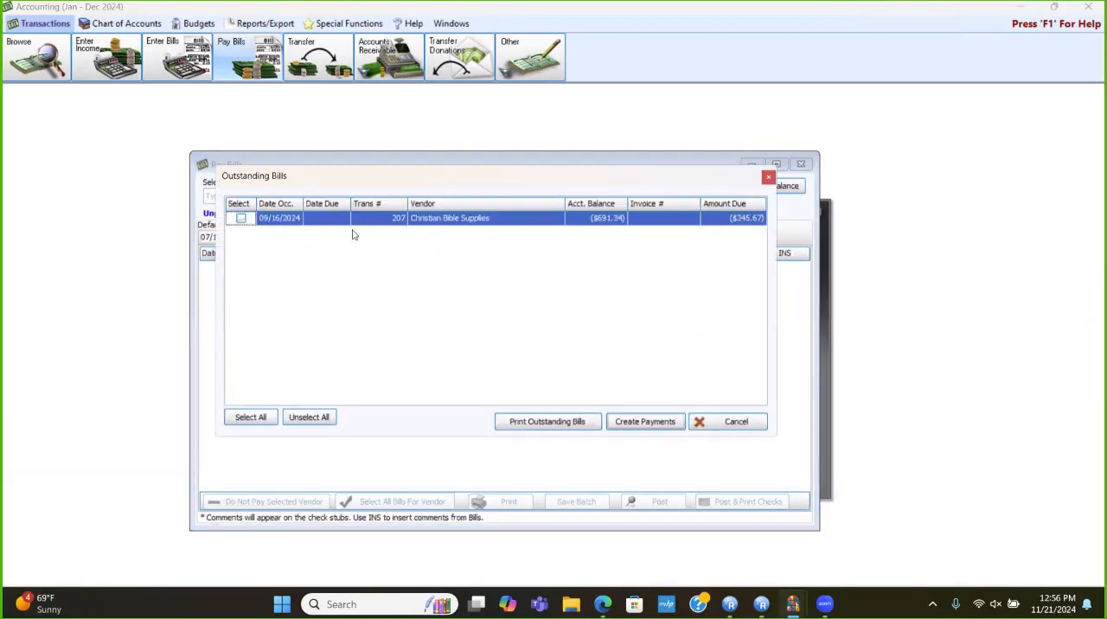
- Leave Pay Bills and view the monthly balances of the vendor Christian Bible Supplies in the Chart of Accounts
{"action": "left_click", "coordinate": [726, 423]}
{"action": "left_click", "coordinate": [800, 164]}
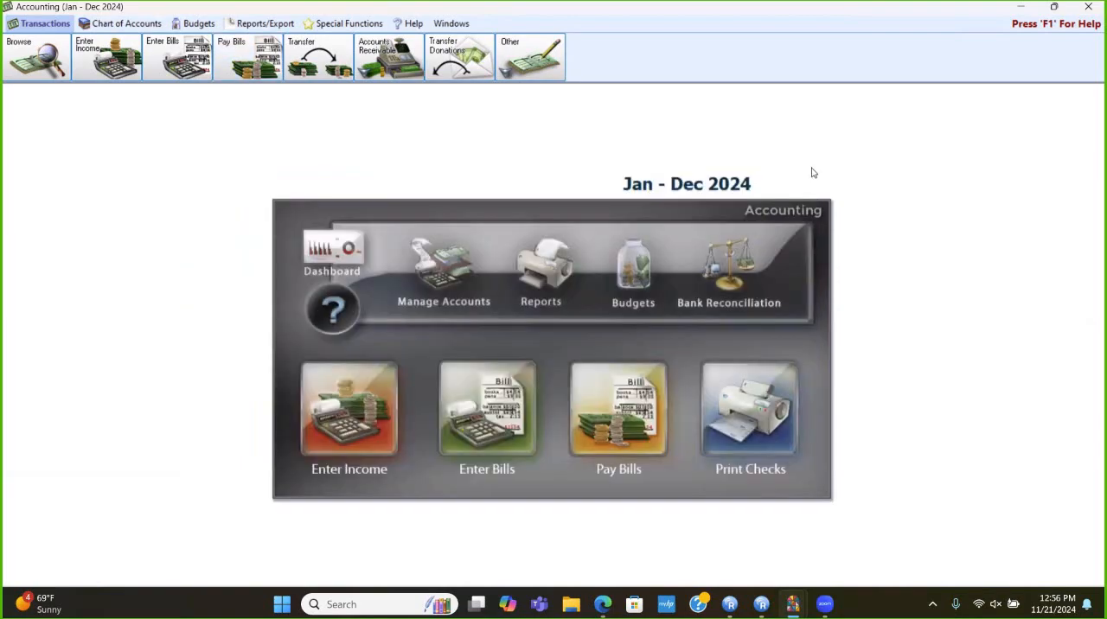
{"action": "left_click", "coordinate": [442, 299]}
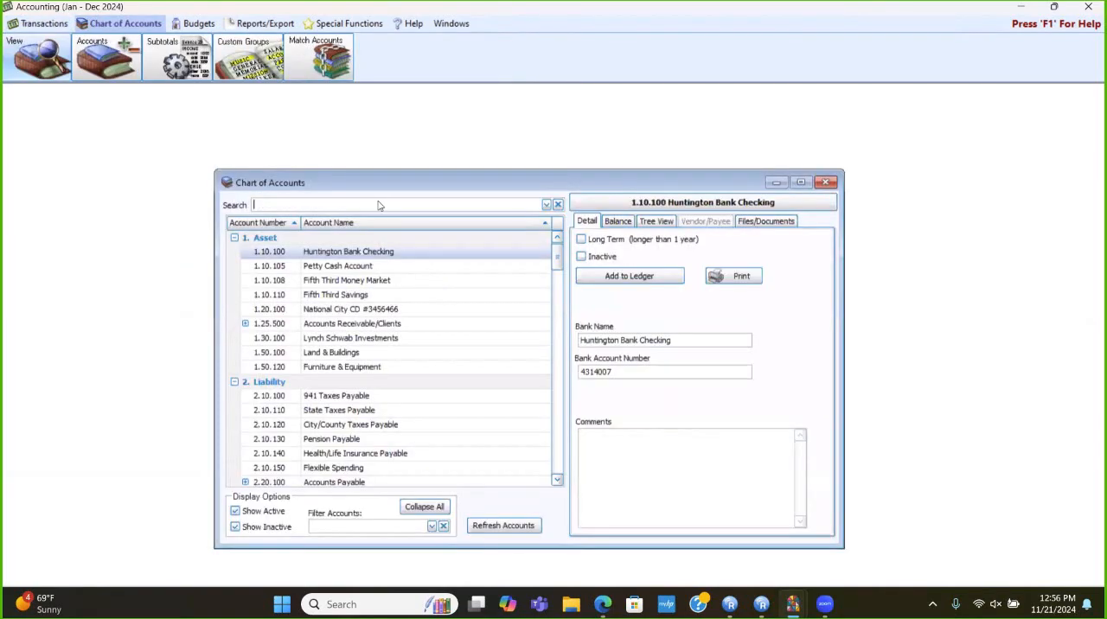
{"action": "type", "text": "chri"}
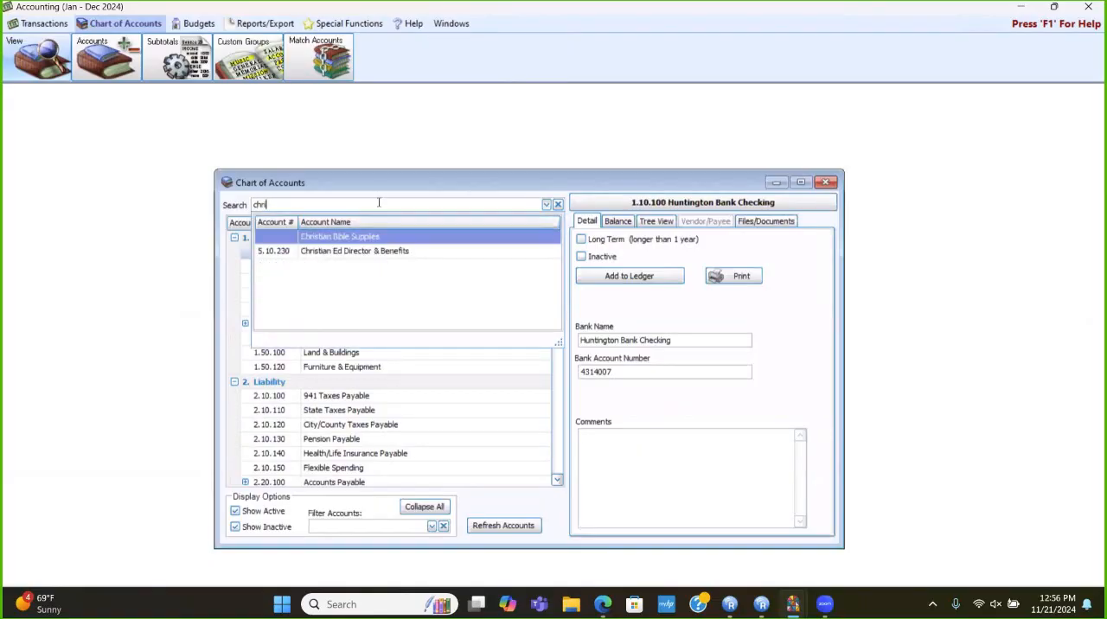
{"action": "left_click", "coordinate": [372, 236]}
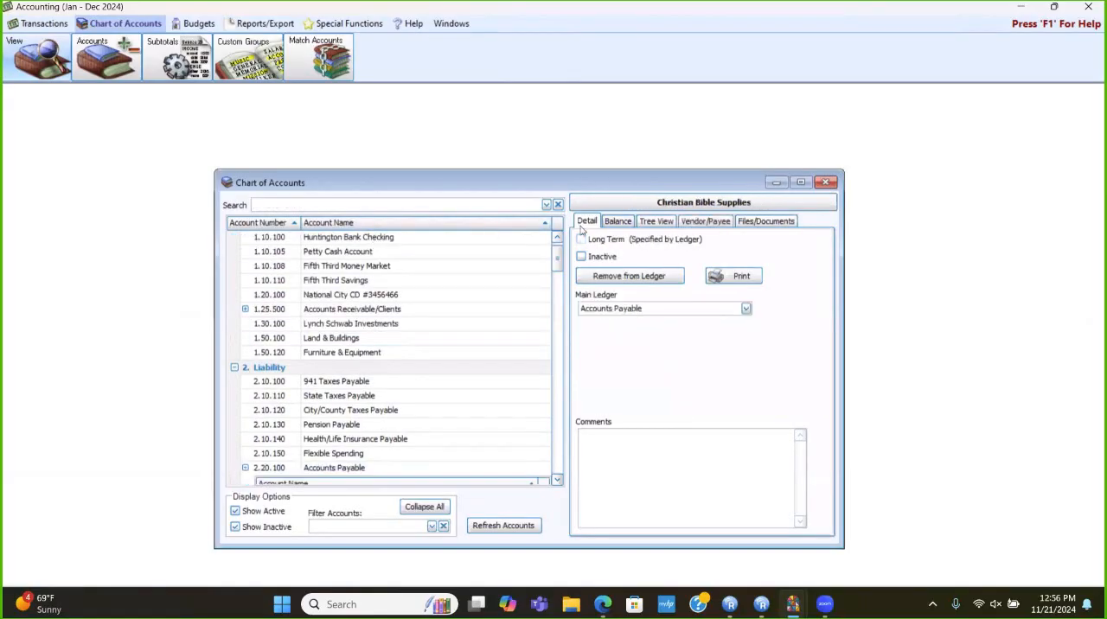
{"action": "left_click", "coordinate": [610, 222]}
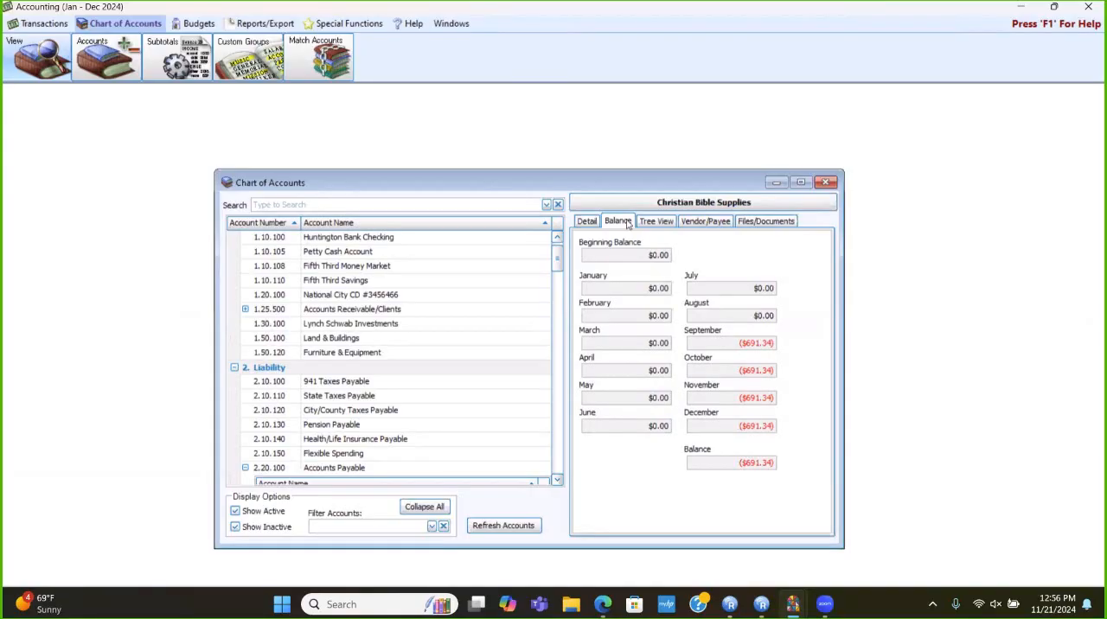
- Leave the Chart of Accounts and open the transaction browser
{"action": "left_click", "coordinate": [587, 221]}
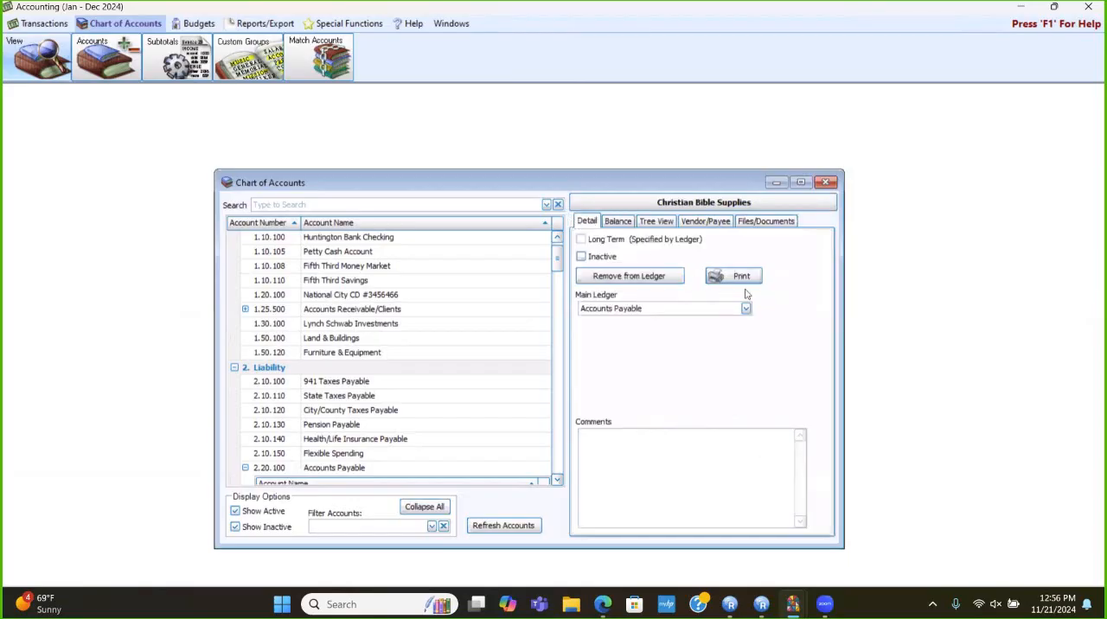
{"action": "left_click", "coordinate": [826, 184]}
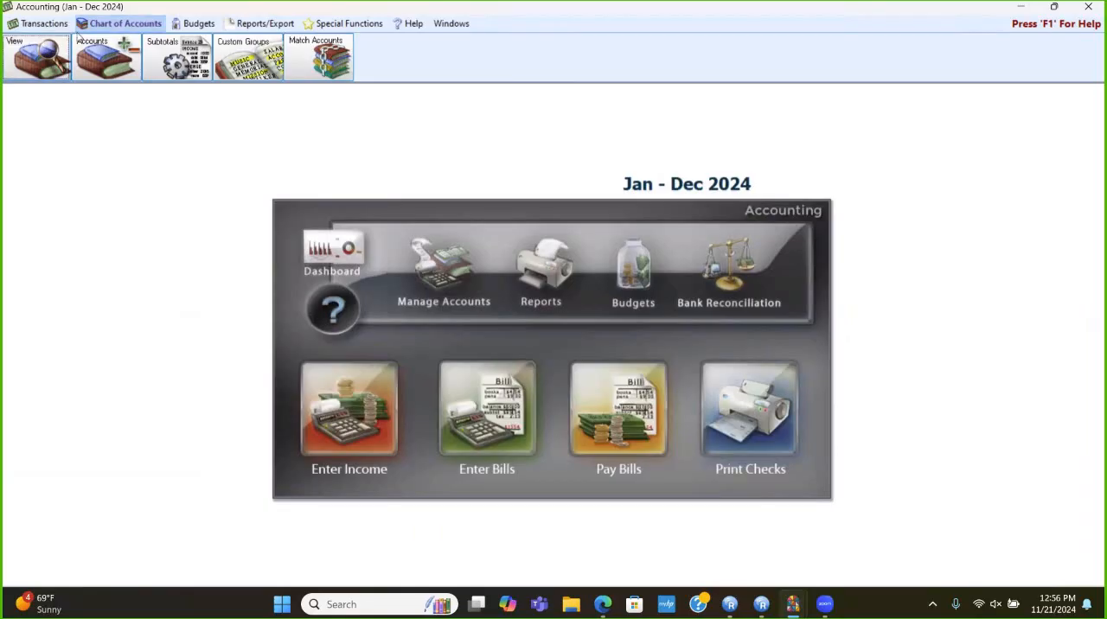
{"action": "left_click", "coordinate": [36, 39]}
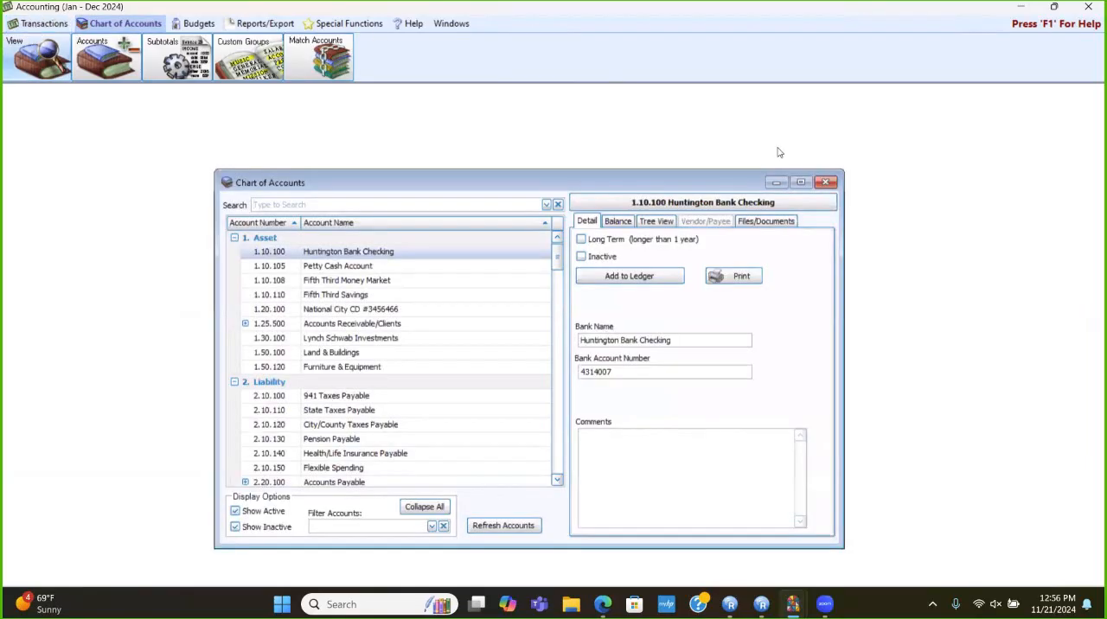
{"action": "left_click", "coordinate": [826, 183]}
{"action": "left_click", "coordinate": [39, 24]}
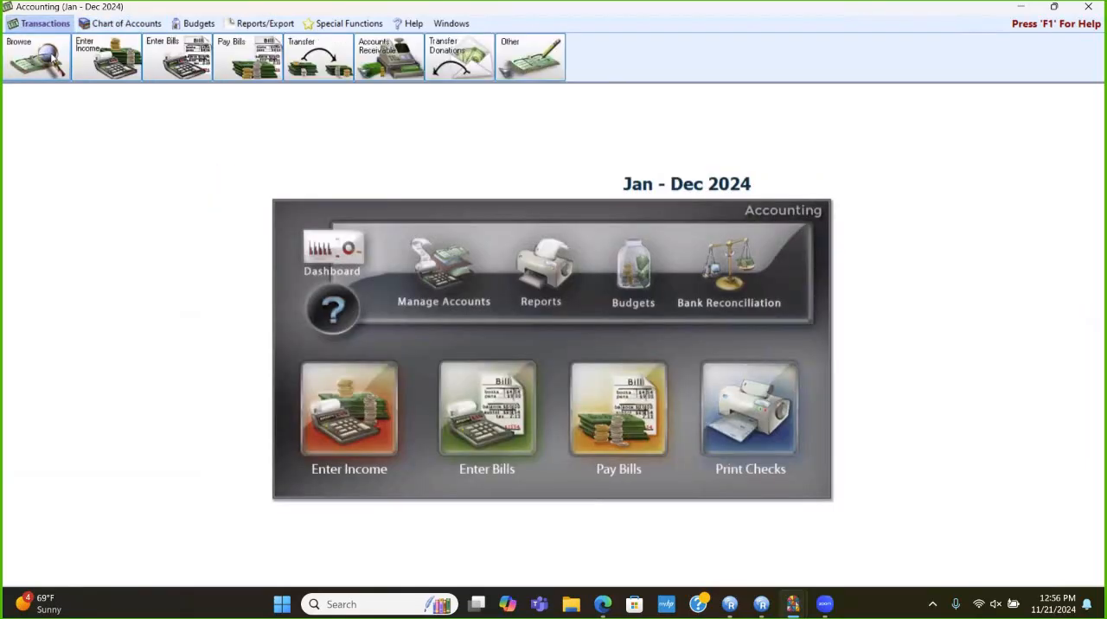
{"action": "left_click", "coordinate": [53, 59]}
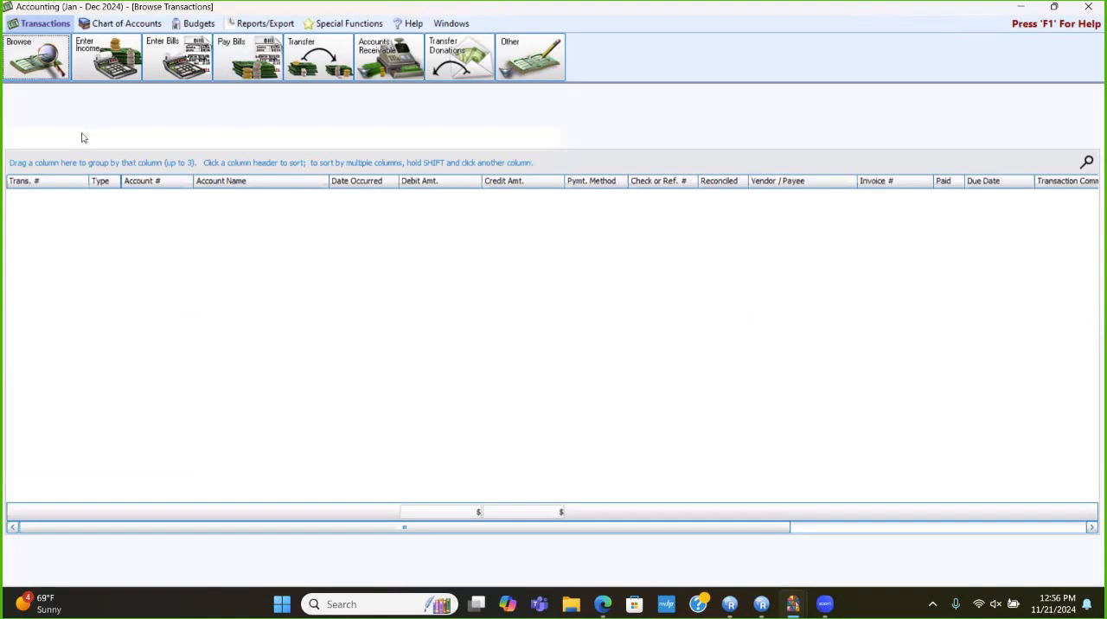
- Filter the transactions to the account Christian Bible Supplies with dates occurred from 09/01/2024 to 09/30/2024
{"action": "left_click", "coordinate": [82, 137]}
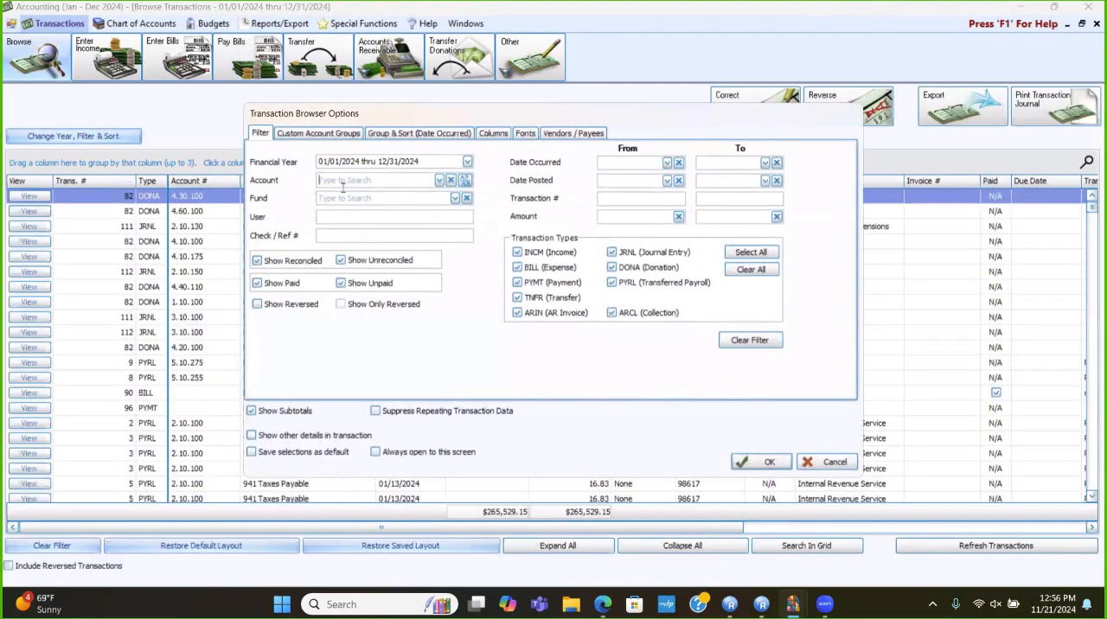
{"action": "left_click", "coordinate": [343, 180]}
{"action": "type", "text": "chri"}
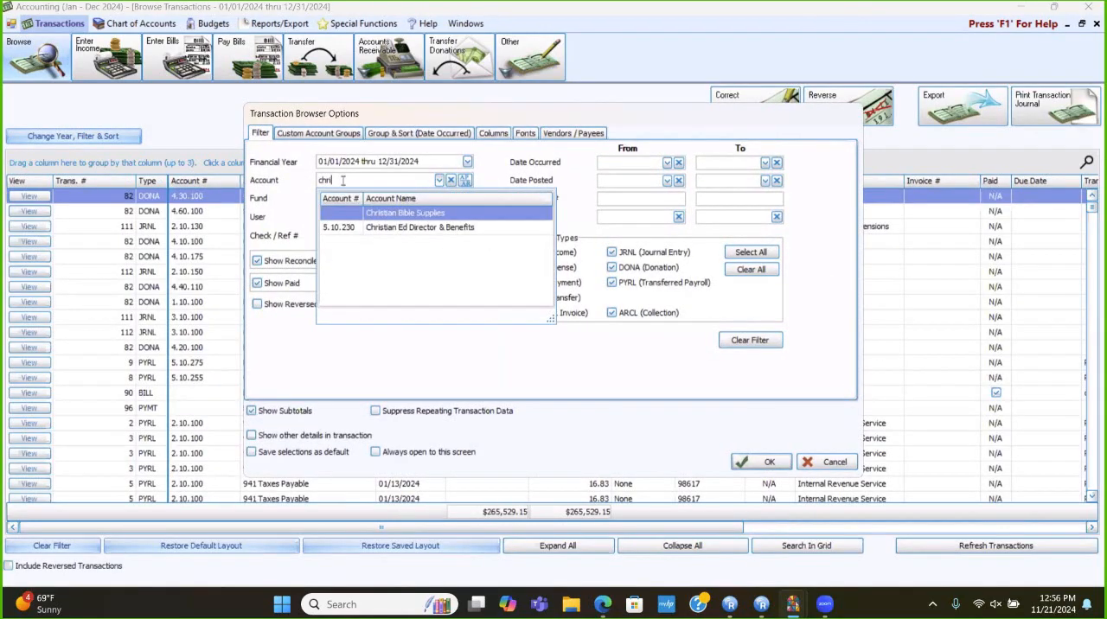
{"action": "left_click", "coordinate": [389, 213]}
{"action": "left_click", "coordinate": [617, 162]}
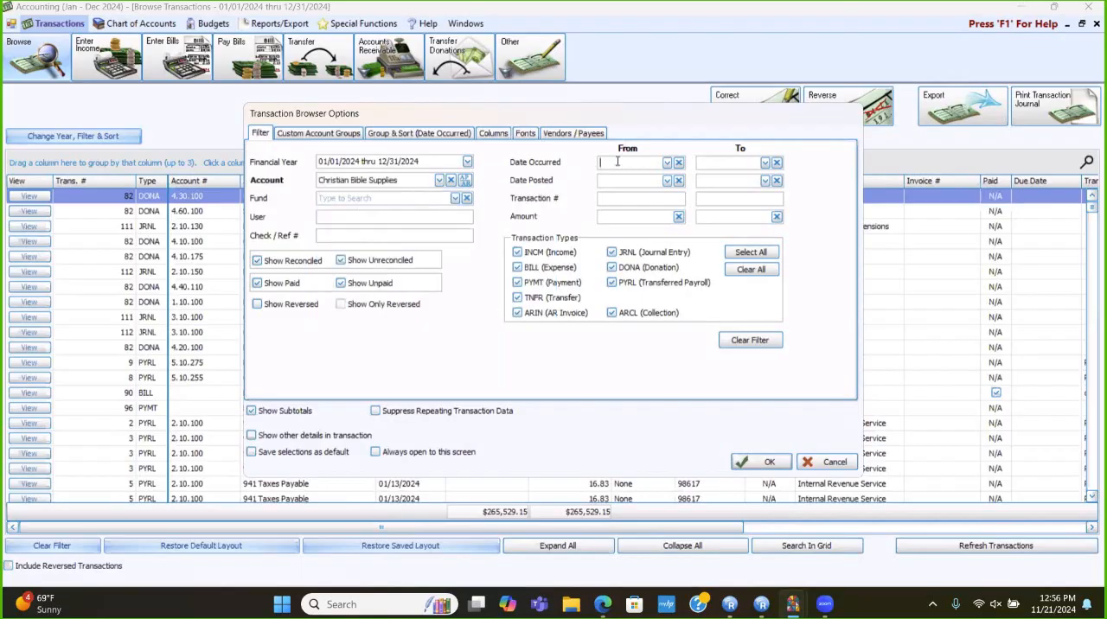
{"action": "type", "text": "0901"}
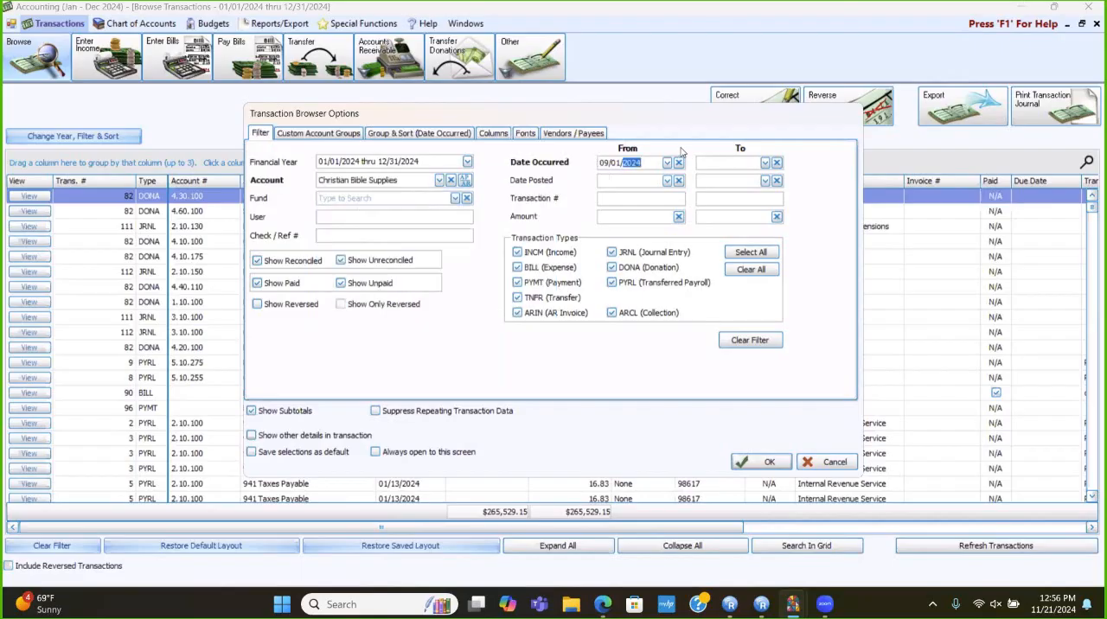
{"action": "left_click", "coordinate": [699, 162]}
{"action": "type", "text": "09/30/2024"}
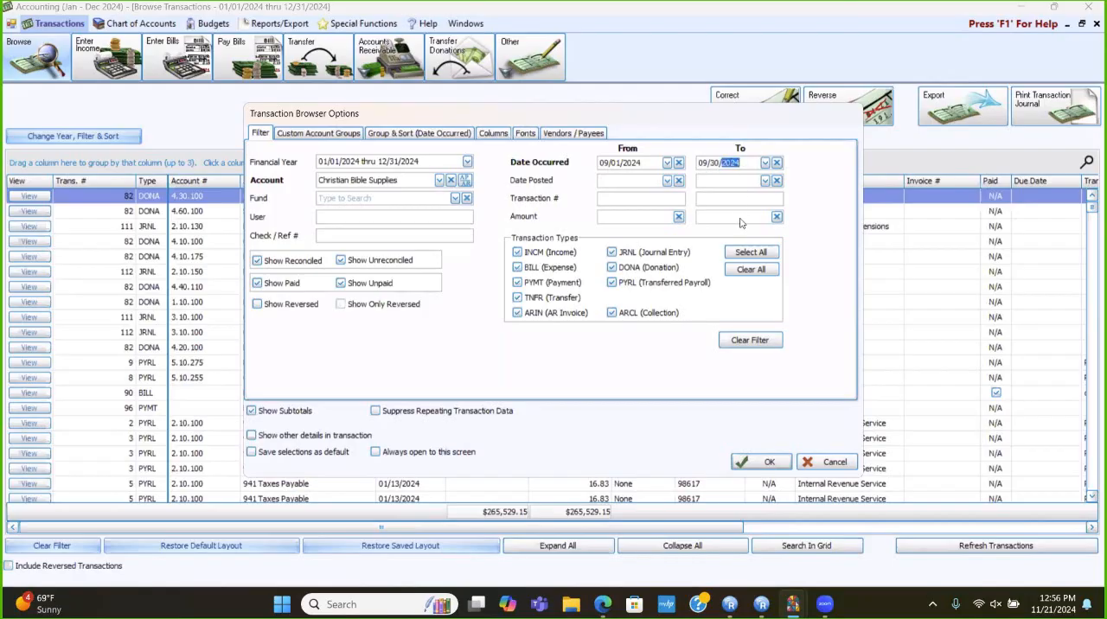
{"action": "left_click", "coordinate": [776, 464]}
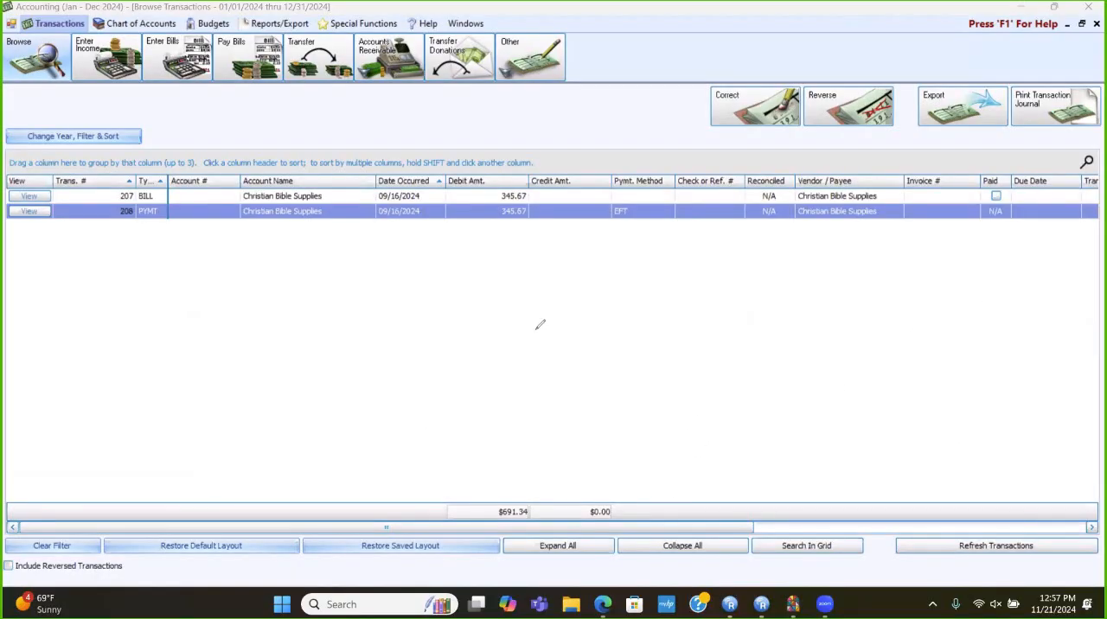
{"action": "mouse_move", "coordinate": [446, 177]}
{"action": "left_mouse_down"}
{"action": "mouse_move", "coordinate": [499, 161]}
{"action": "mouse_move", "coordinate": [533, 222]}
{"action": "mouse_move", "coordinate": [448, 232]}
{"action": "mouse_move", "coordinate": [441, 185]}
{"action": "mouse_move", "coordinate": [452, 165]}
{"action": "left_mouse_up"}
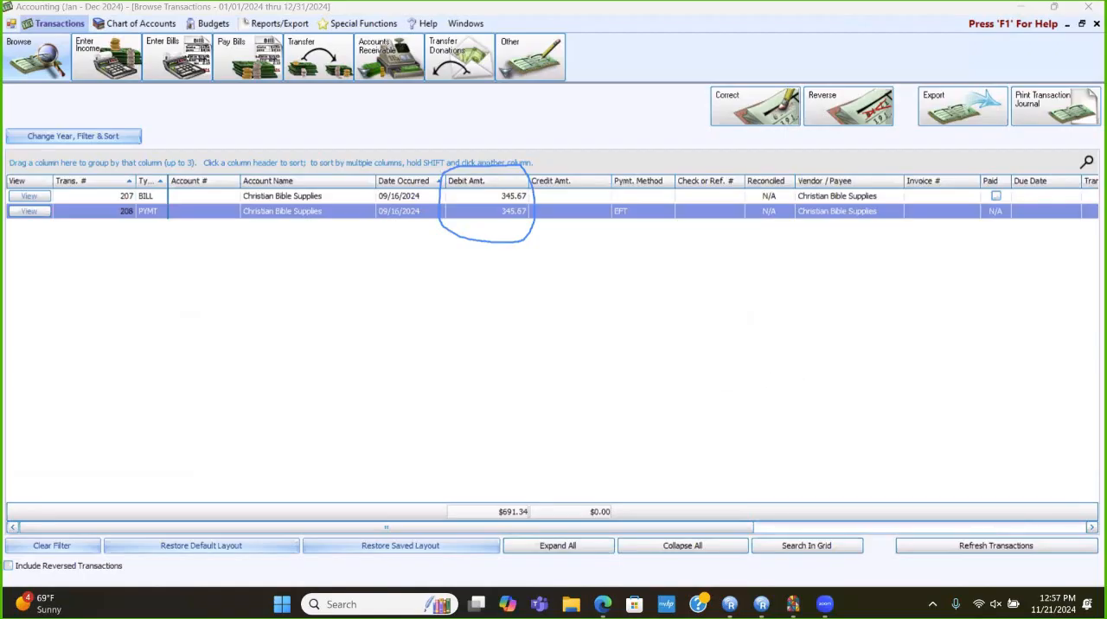
{"action": "key", "text": "ctrl+z"}
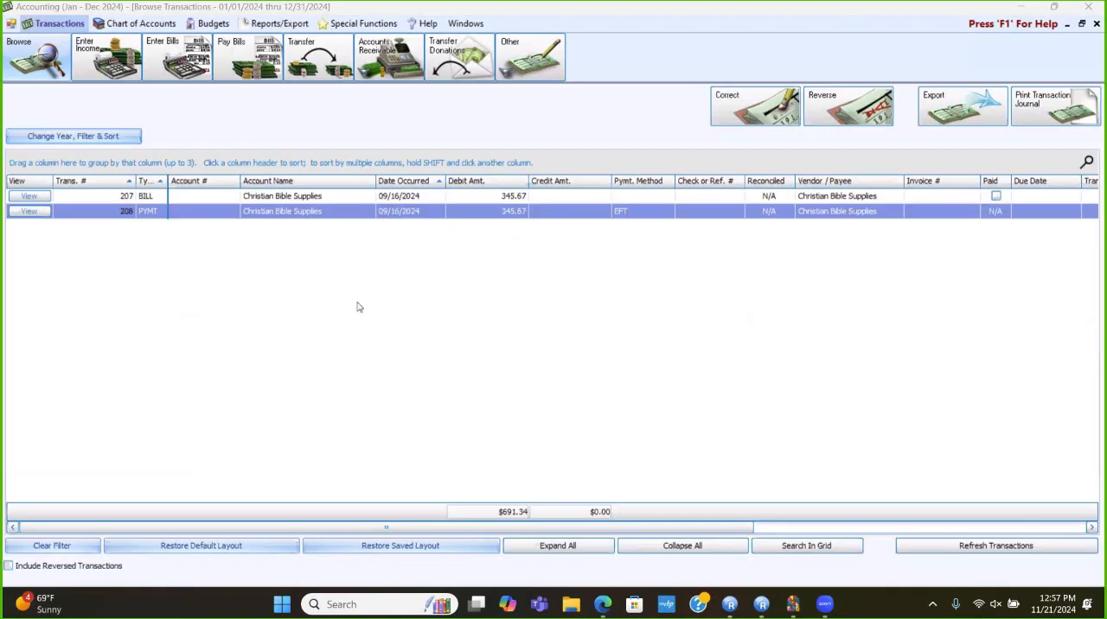
- Correct the Christian Bible Supplies bill dated 09/16/2024 by clearing the credit memo mark on its Worship Supplies line, and save the correction
{"action": "left_click", "coordinate": [334, 196]}
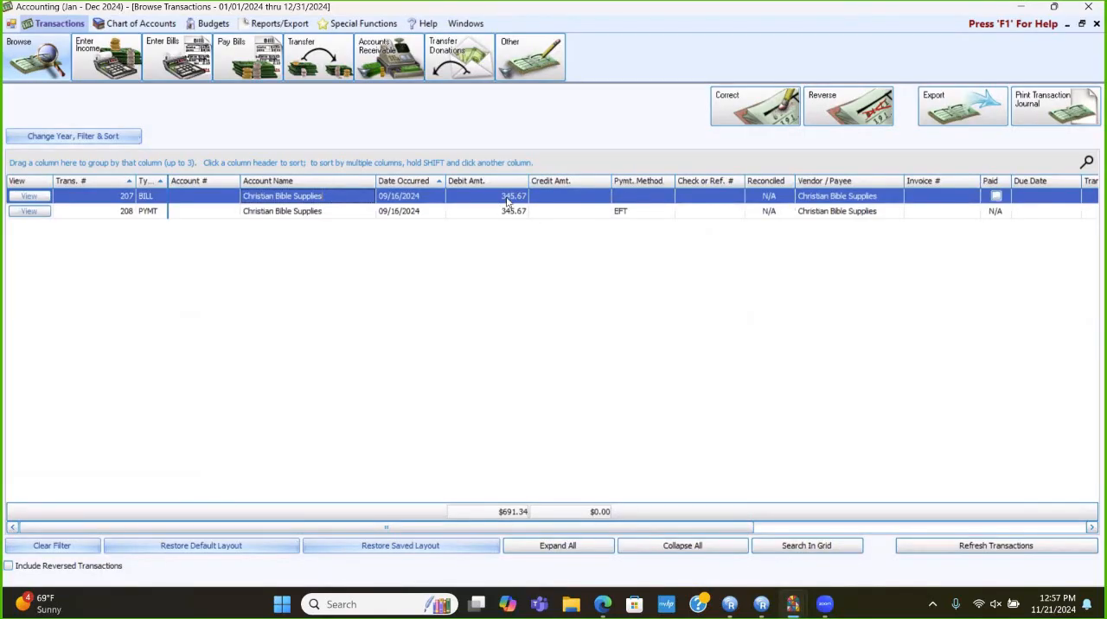
{"action": "left_click", "coordinate": [741, 114]}
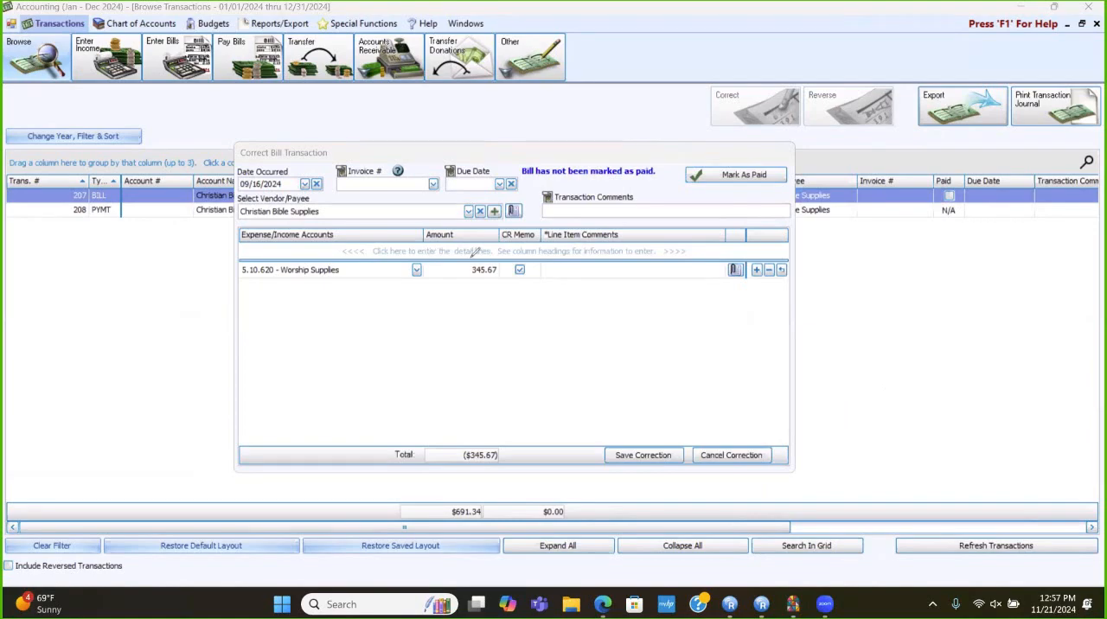
{"action": "mouse_move", "coordinate": [509, 245]}
{"action": "left_mouse_down"}
{"action": "mouse_move", "coordinate": [543, 244]}
{"action": "mouse_move", "coordinate": [554, 259]}
{"action": "mouse_move", "coordinate": [512, 286]}
{"action": "mouse_move", "coordinate": [501, 258]}
{"action": "left_mouse_up"}
{"action": "key", "text": "ctrl+z"}
{"action": "left_click", "coordinate": [519, 270]}
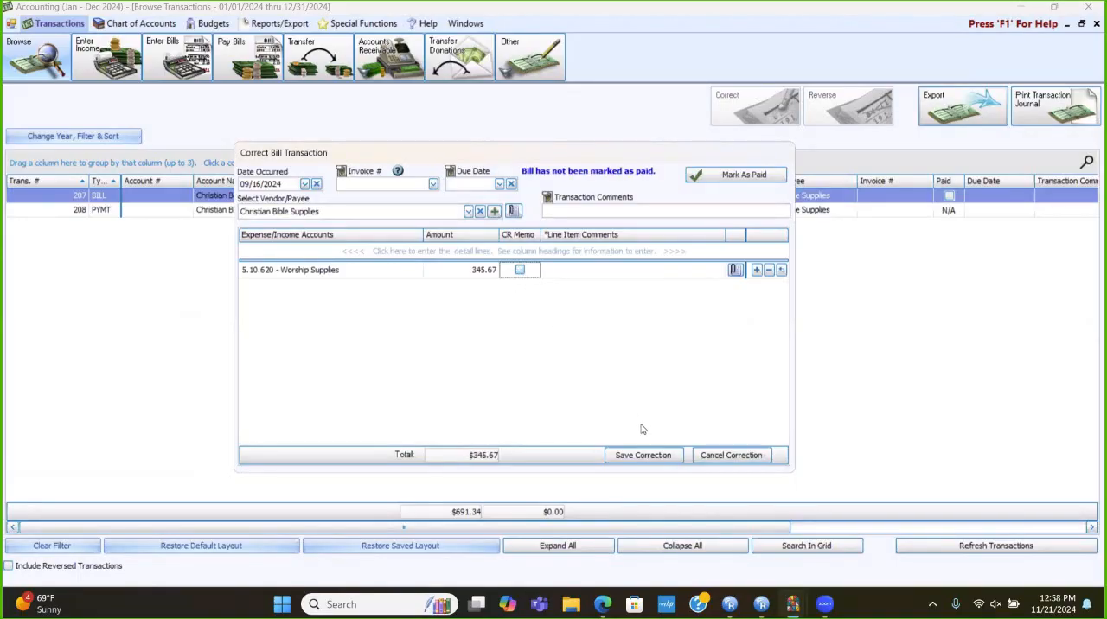
{"action": "left_click", "coordinate": [651, 453]}
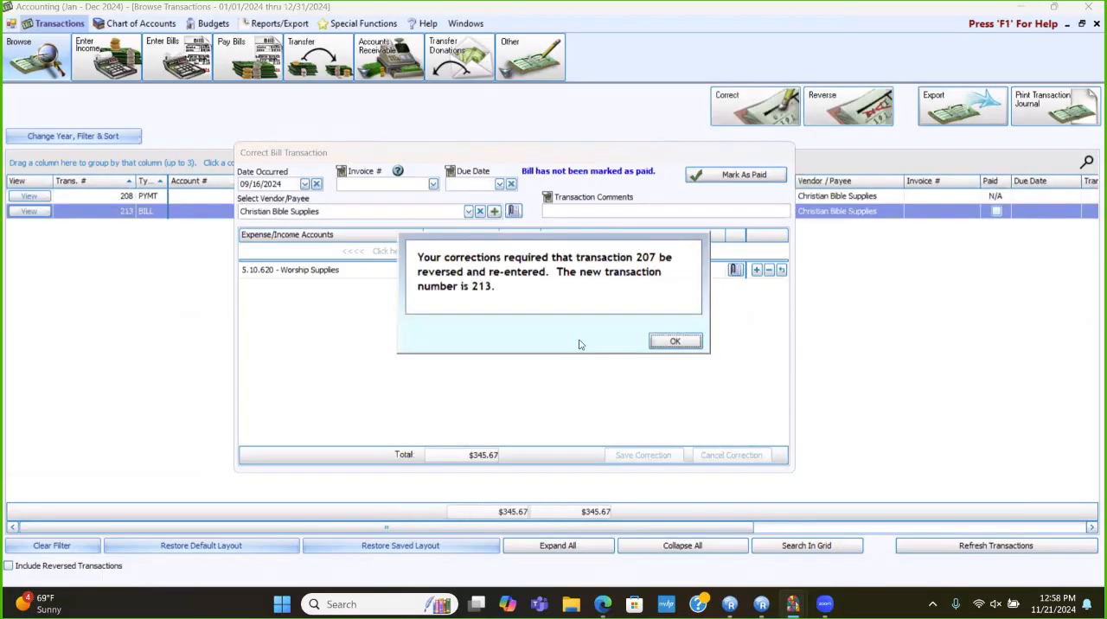
{"action": "left_click", "coordinate": [683, 343]}
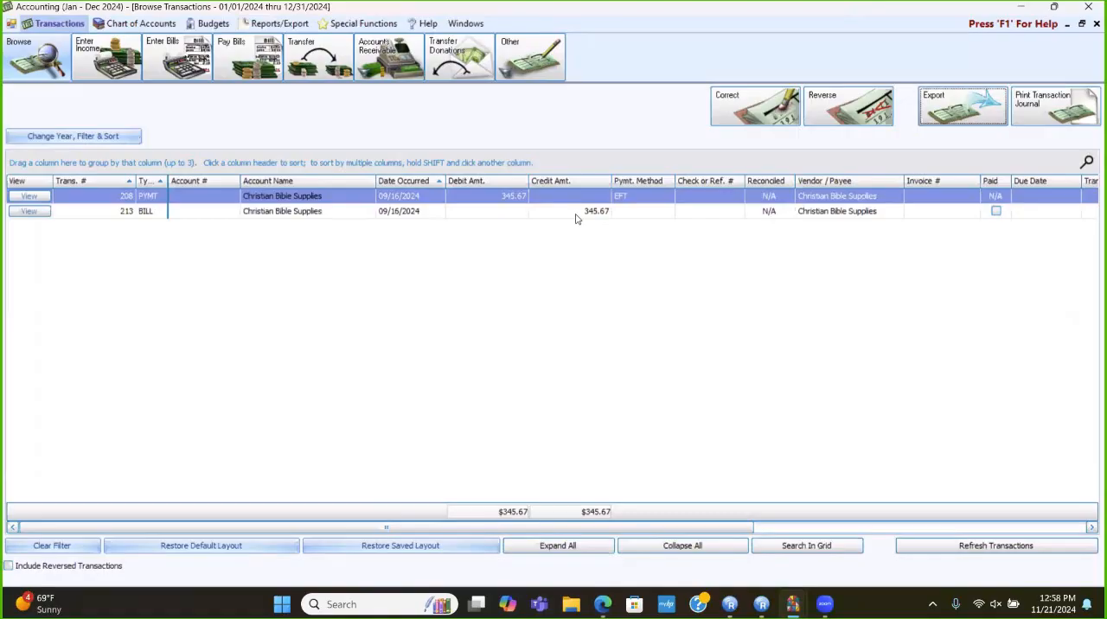
- Mark the corrected Christian Bible Supplies bill as paid by the 09/16/2024 EFT payment of 345.67, and save the correction
{"action": "left_click", "coordinate": [576, 215]}
{"action": "left_click", "coordinate": [754, 108]}
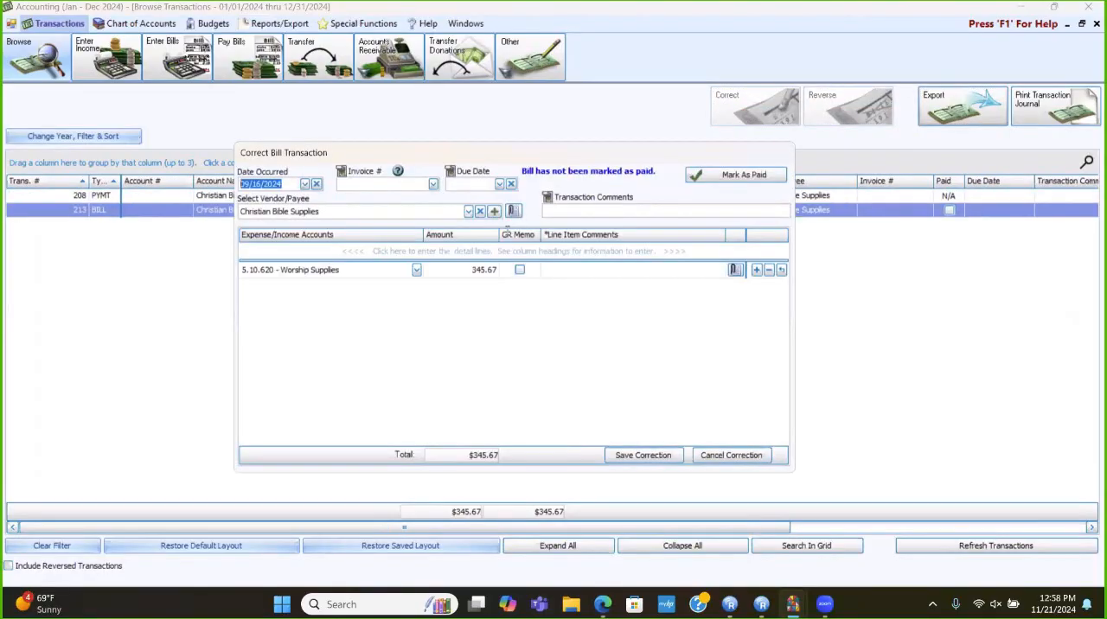
{"action": "left_click", "coordinate": [689, 175]}
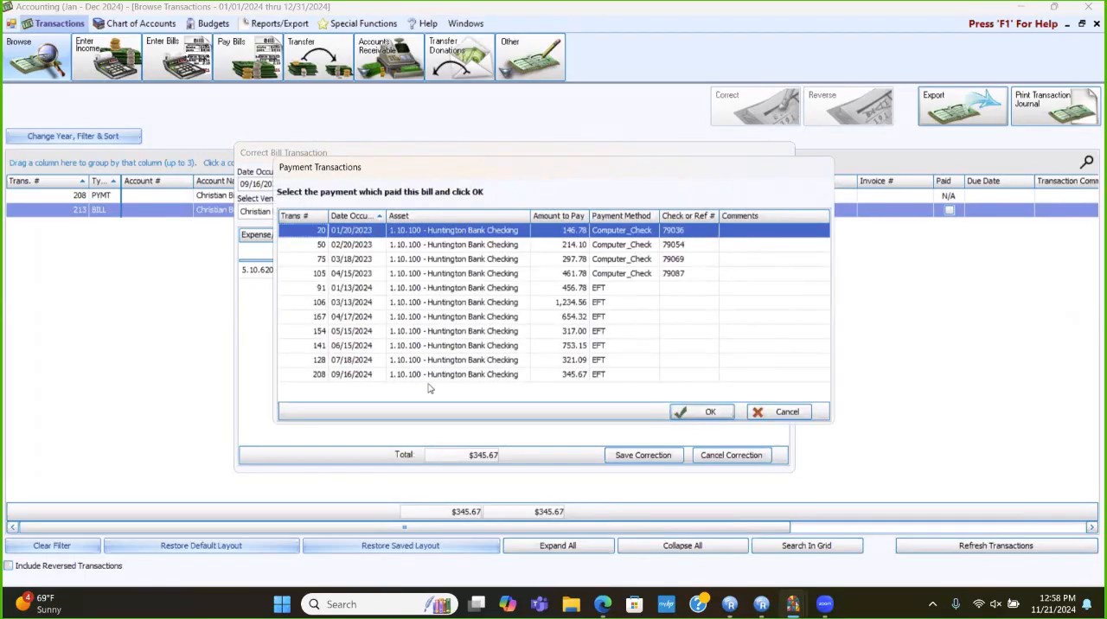
{"action": "left_click", "coordinate": [374, 377]}
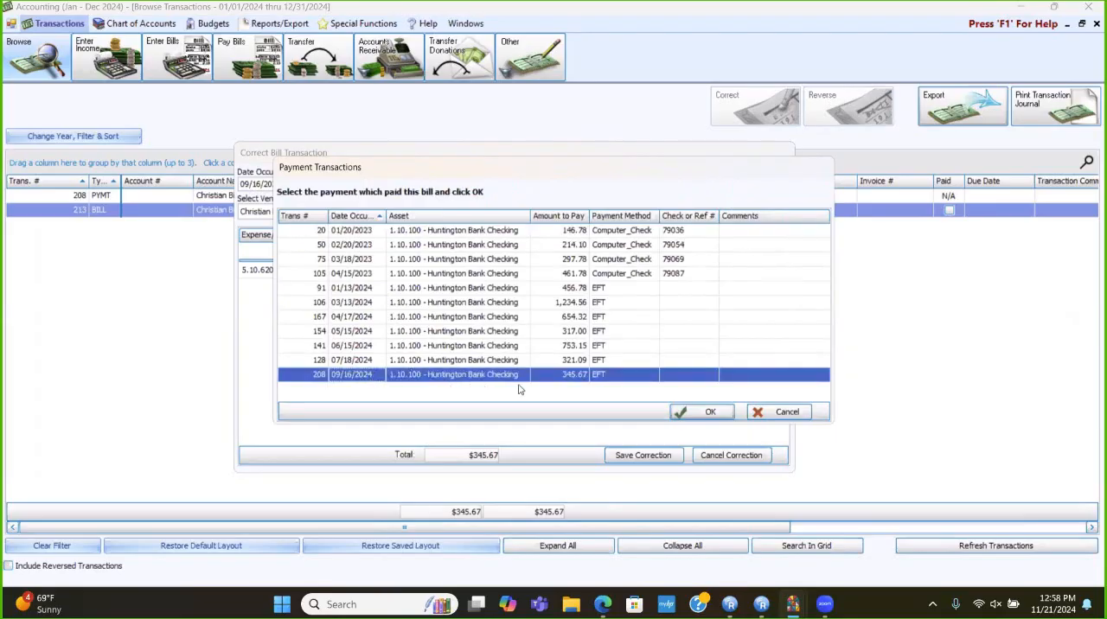
{"action": "left_click", "coordinate": [708, 412]}
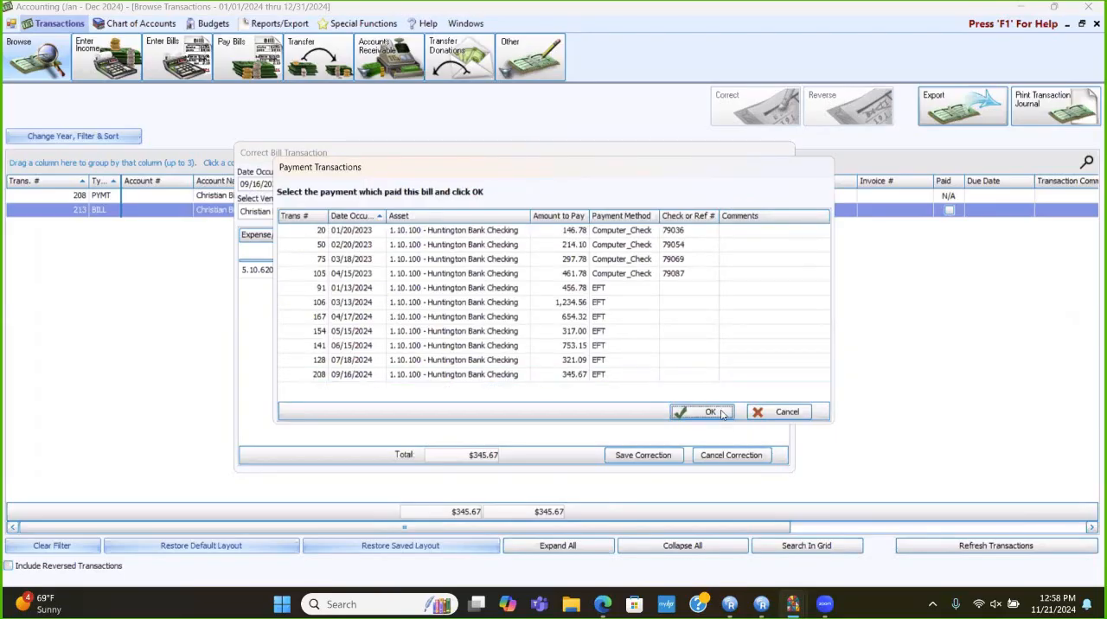
{"action": "left_click", "coordinate": [649, 456]}
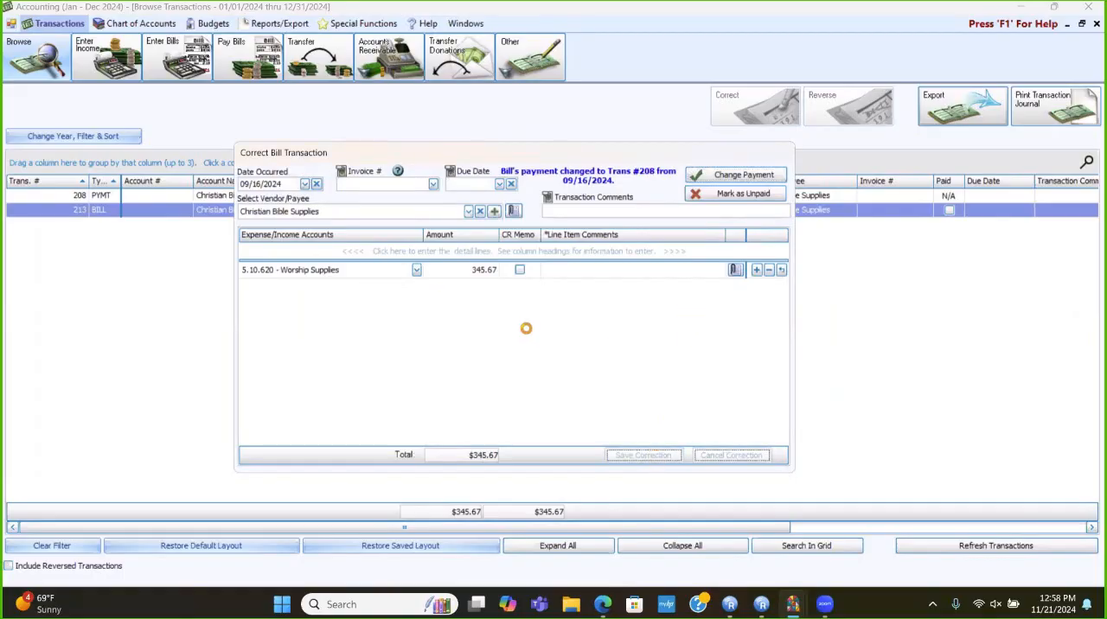
{"action": "left_click", "coordinate": [652, 345]}
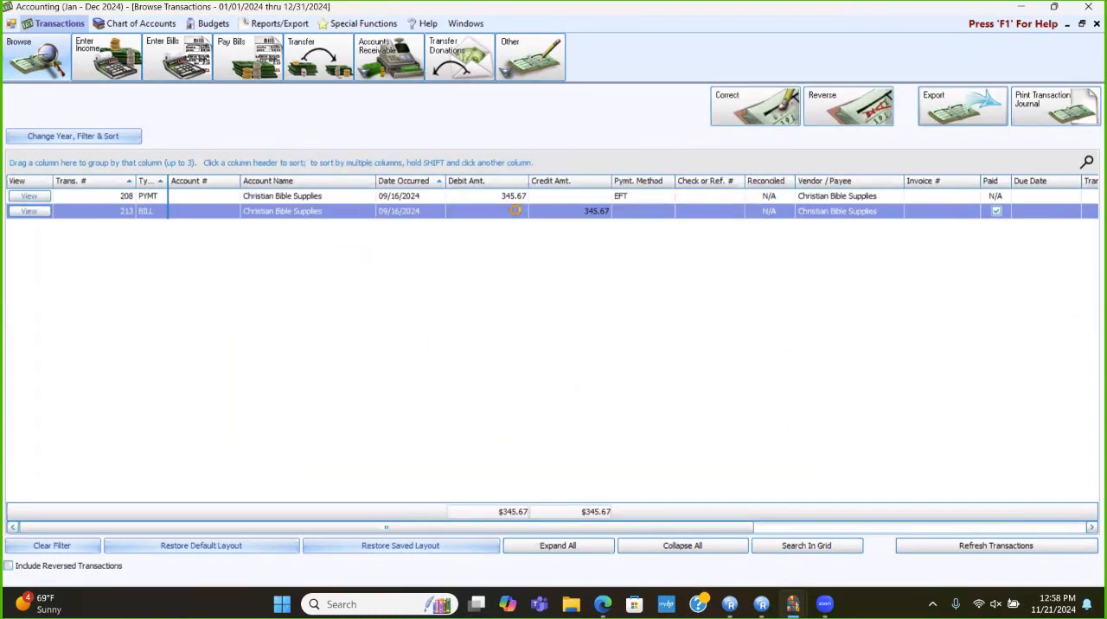
- Close the transaction browser, check Pay Bills for any remaining outstanding bills, and leave without creating payments
{"action": "left_click", "coordinate": [1095, 24]}
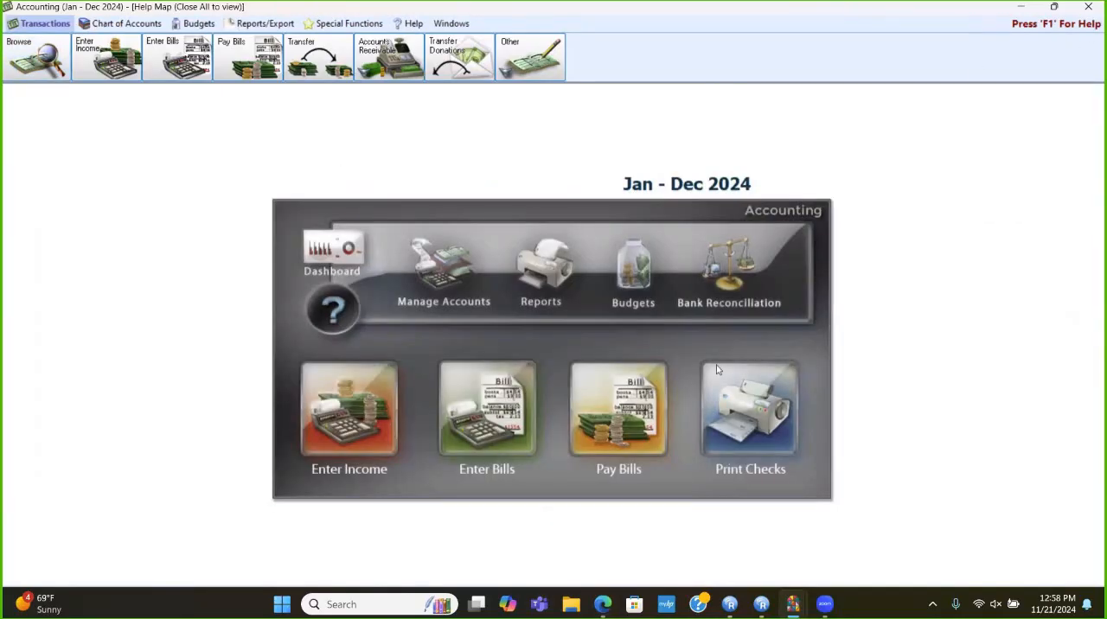
{"action": "left_click", "coordinate": [612, 393]}
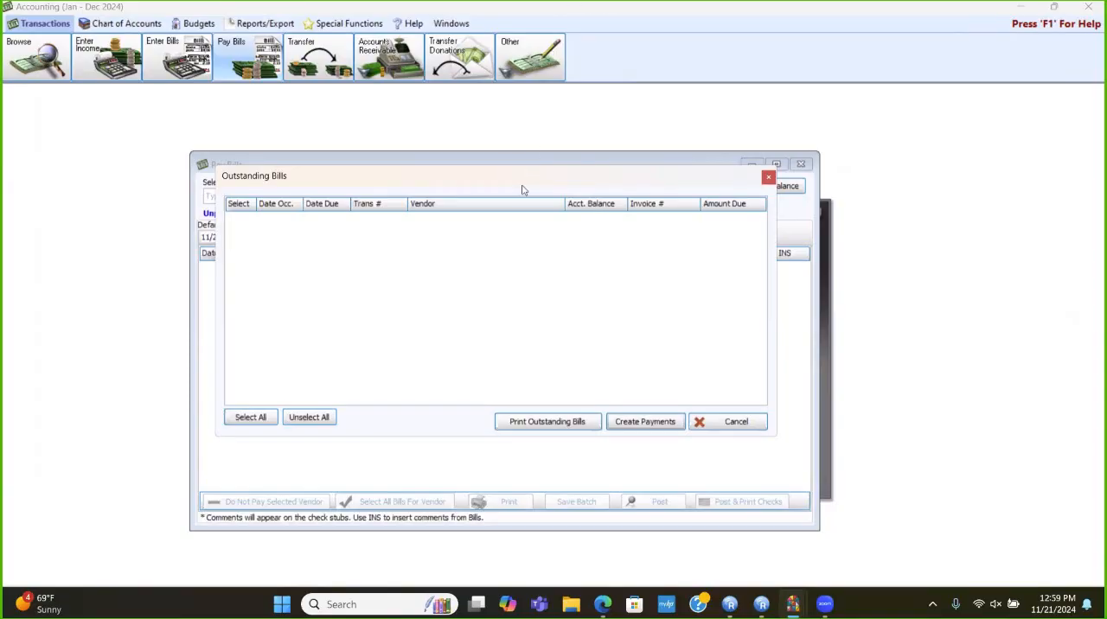
{"action": "left_click", "coordinate": [734, 422]}
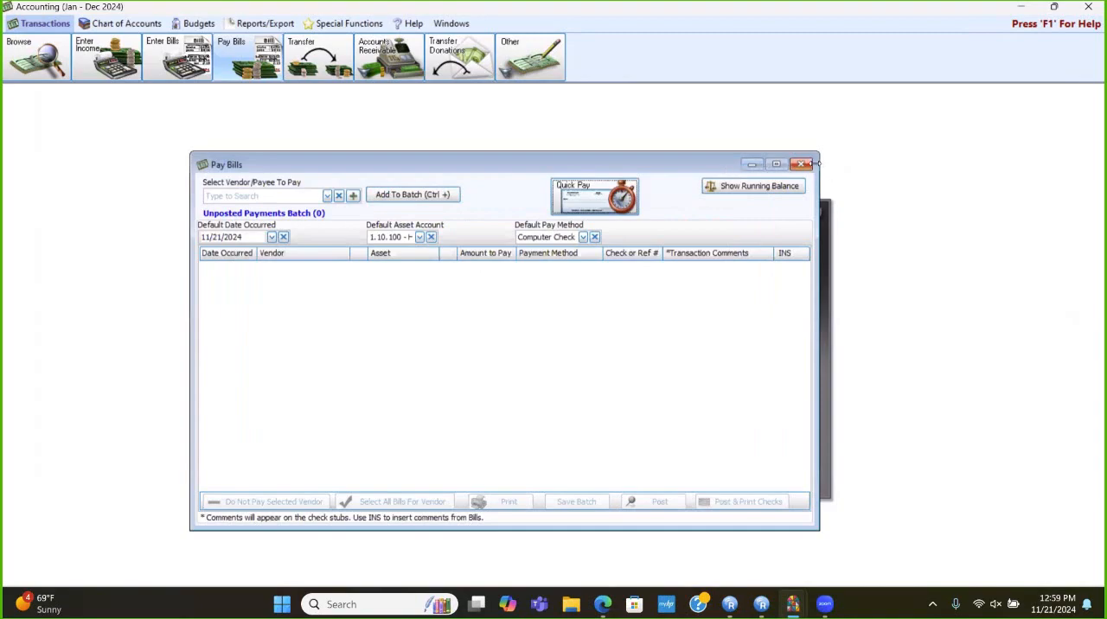
{"action": "left_click", "coordinate": [800, 164]}
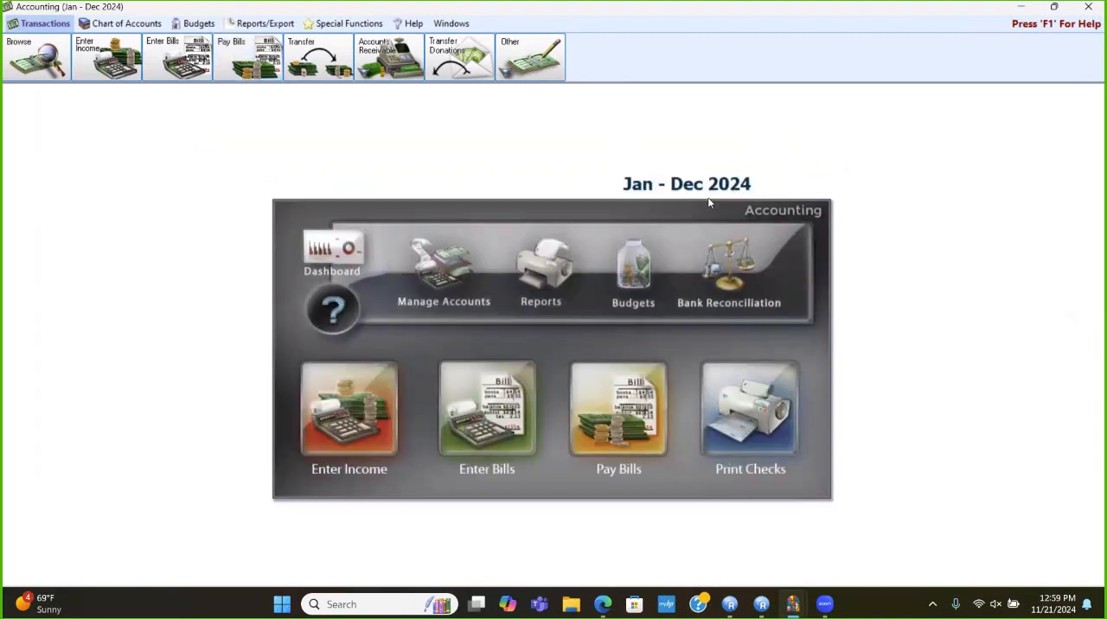